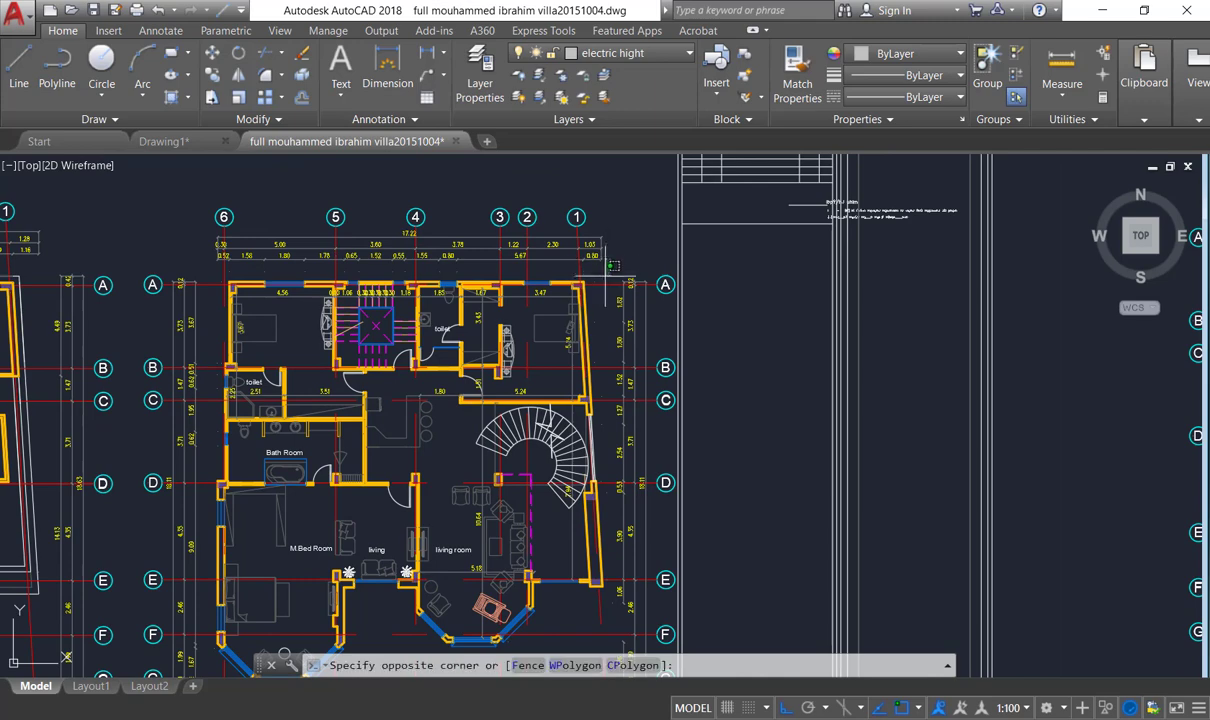
Step: Copy the upper-right portion of the villa floor plan, including the curved staircase, to the clipboard
click(462, 396)
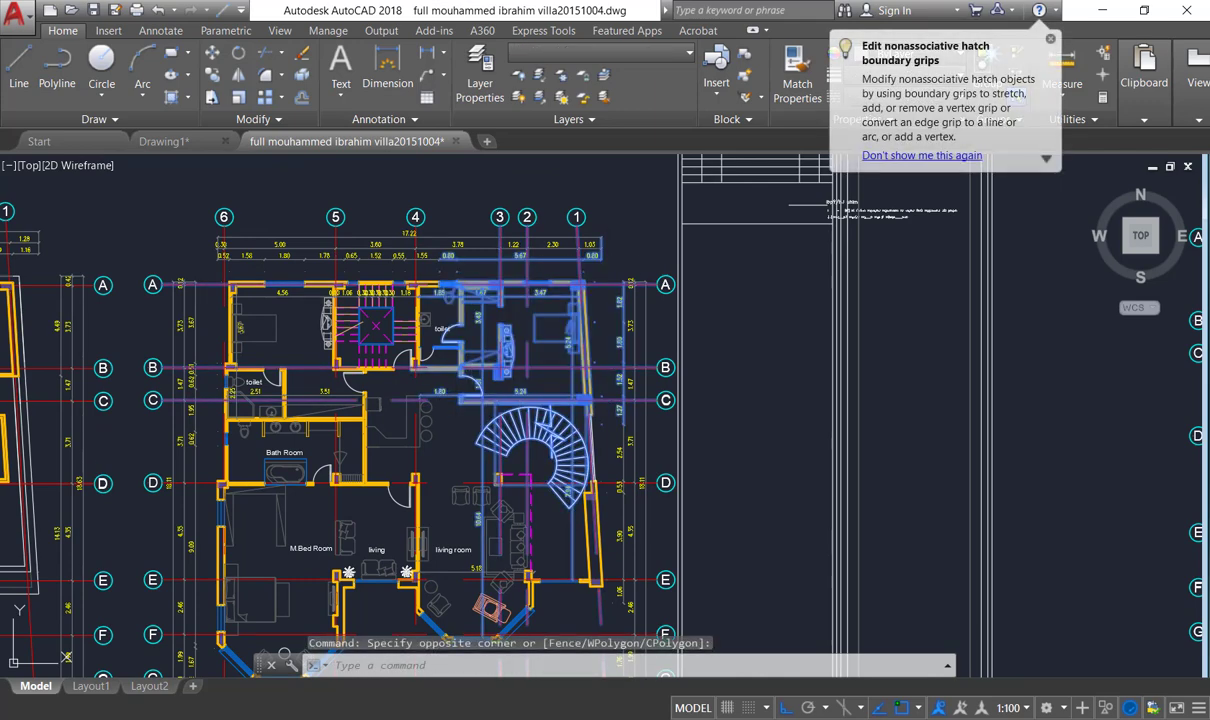
key(ctrl+c)
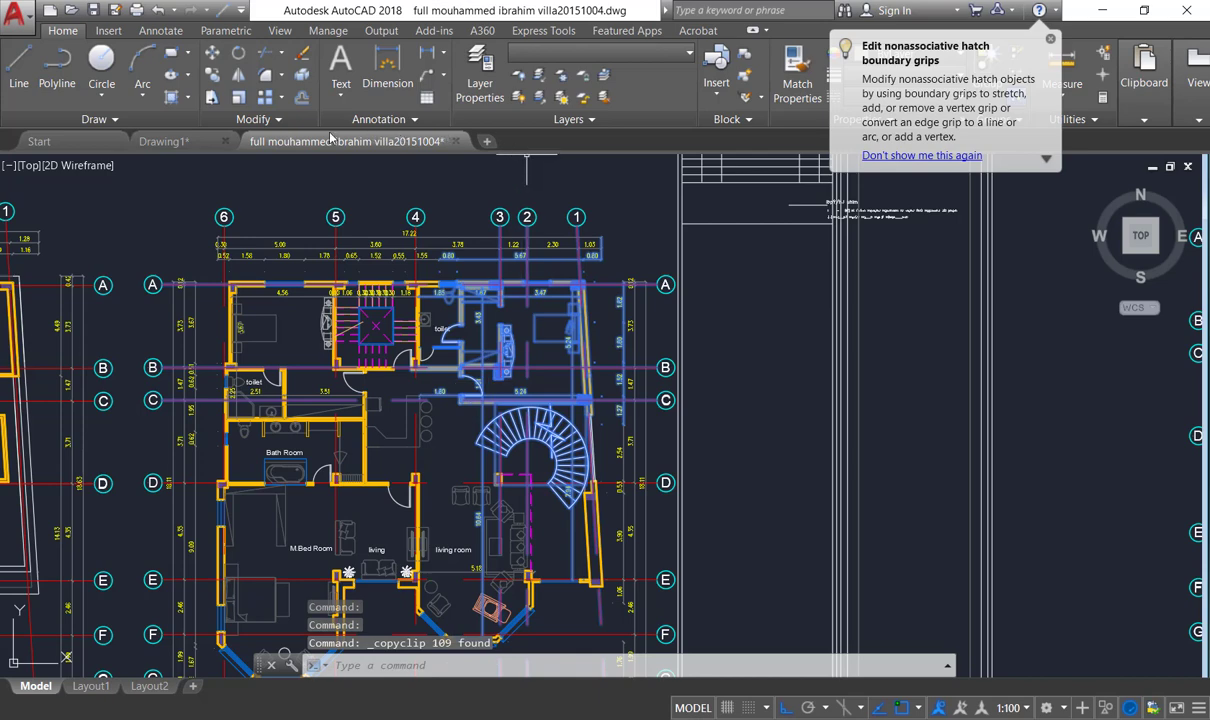
Step: Switch to the Drawing1 file and look over the furnished bedroom plan and its desk block
click(163, 141)
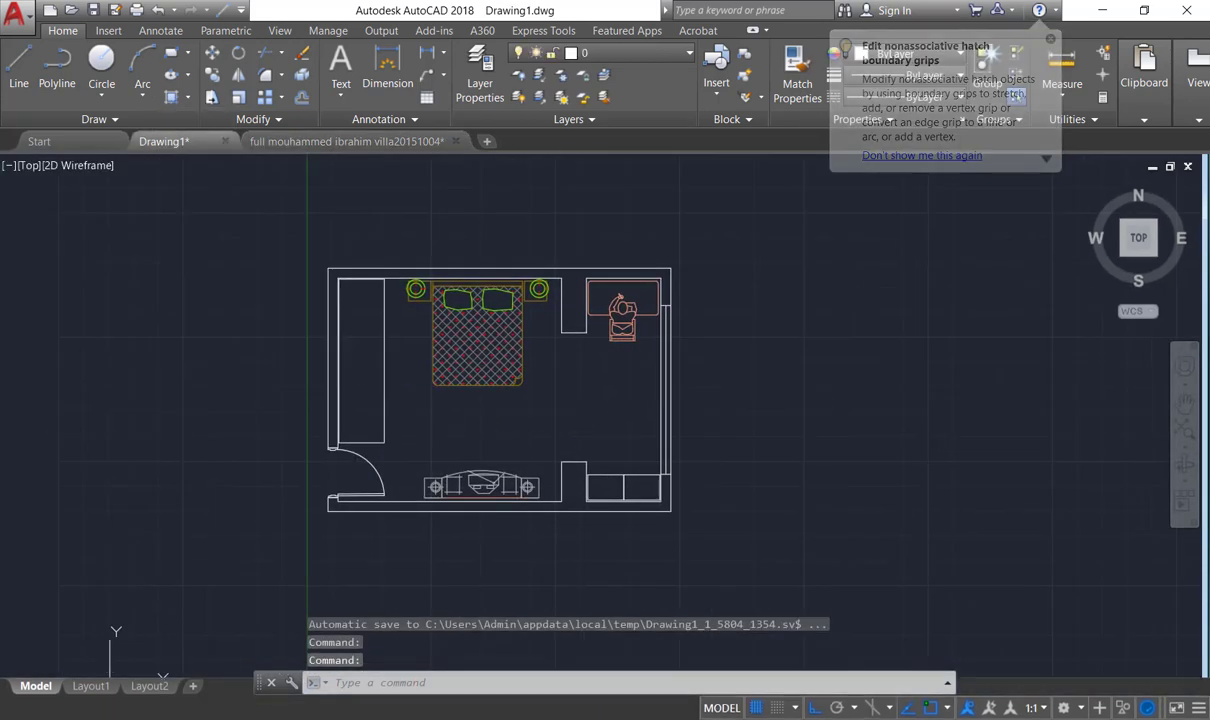
scroll(559, 346, up, 2)
middle_drag(559, 346, 597, 305)
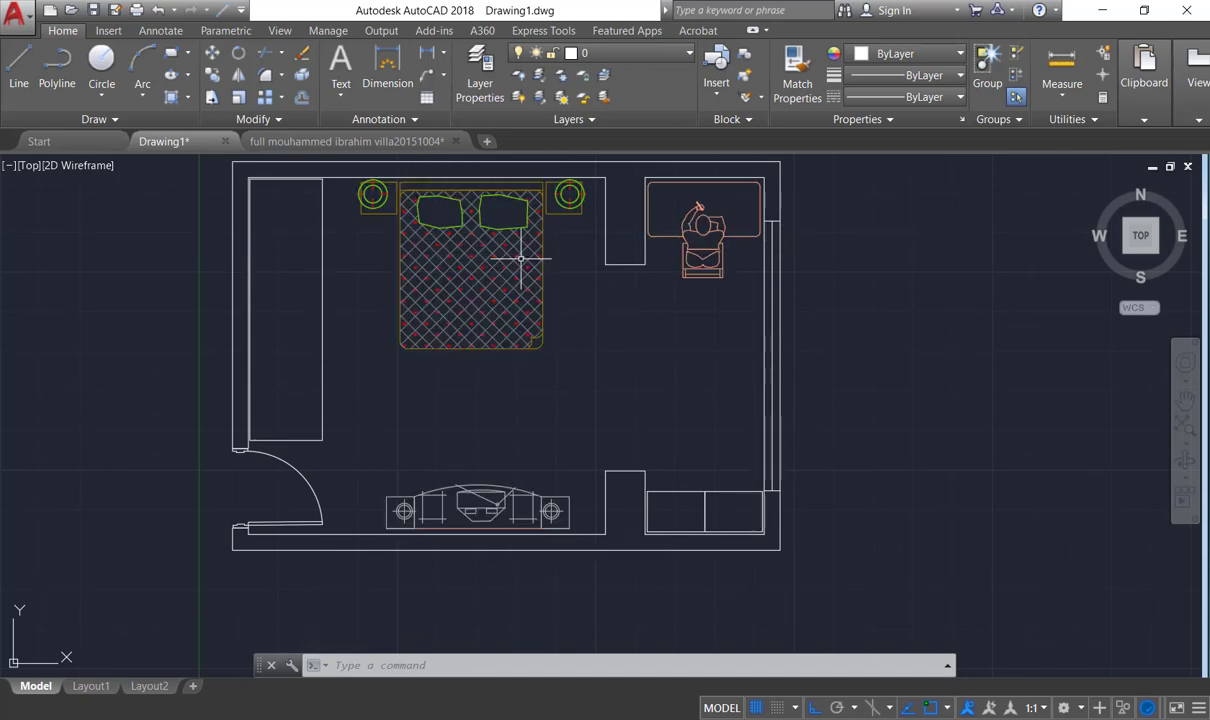
middle_drag(859, 351, 762, 391)
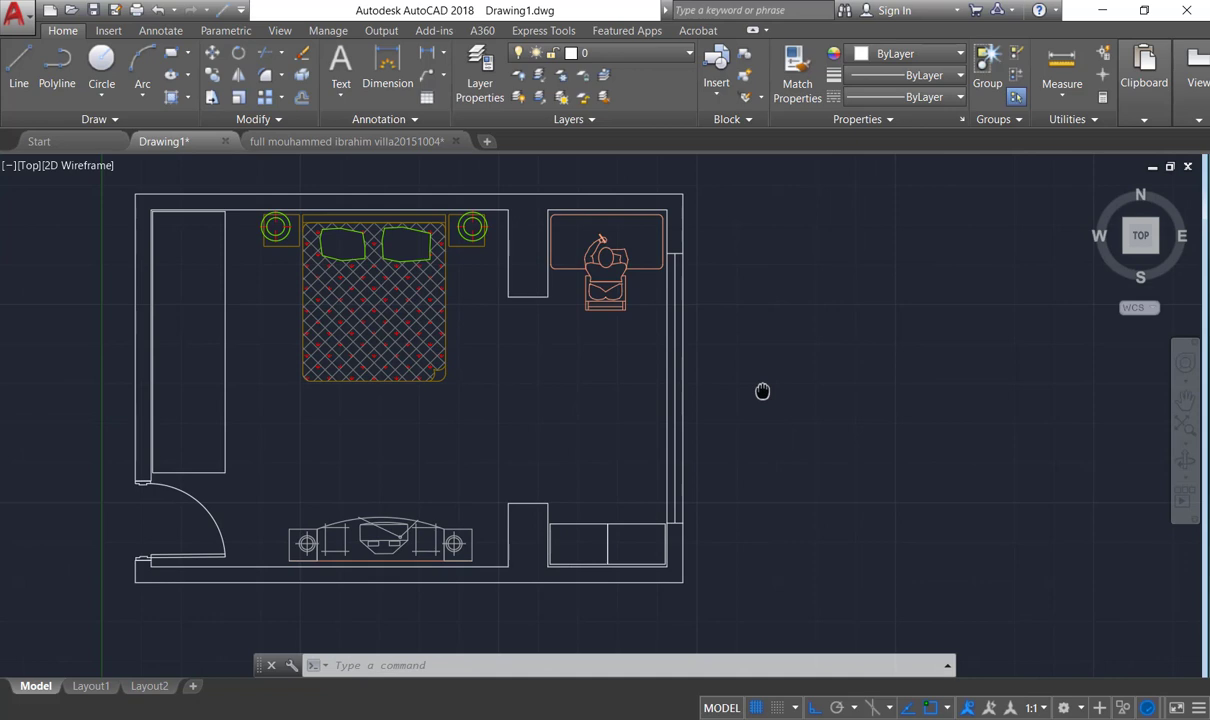
scroll(765, 392, down, 1)
scroll(762, 387, up, 1)
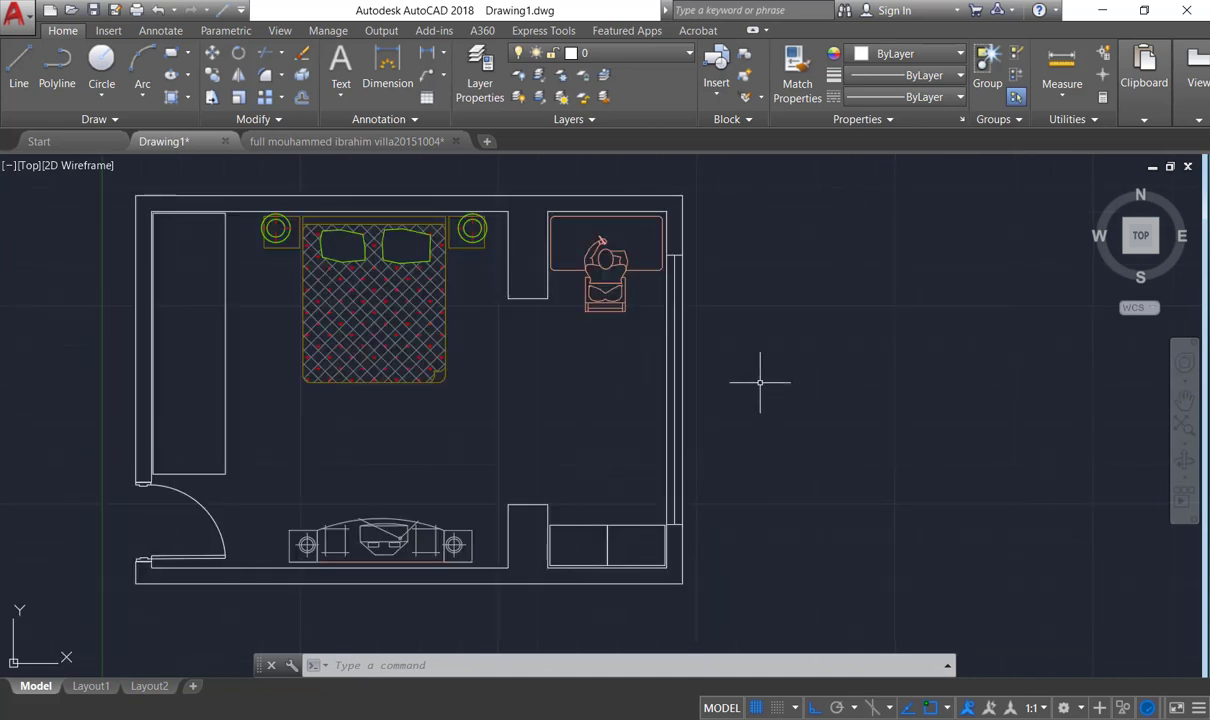
middle_drag(760, 382, 696, 375)
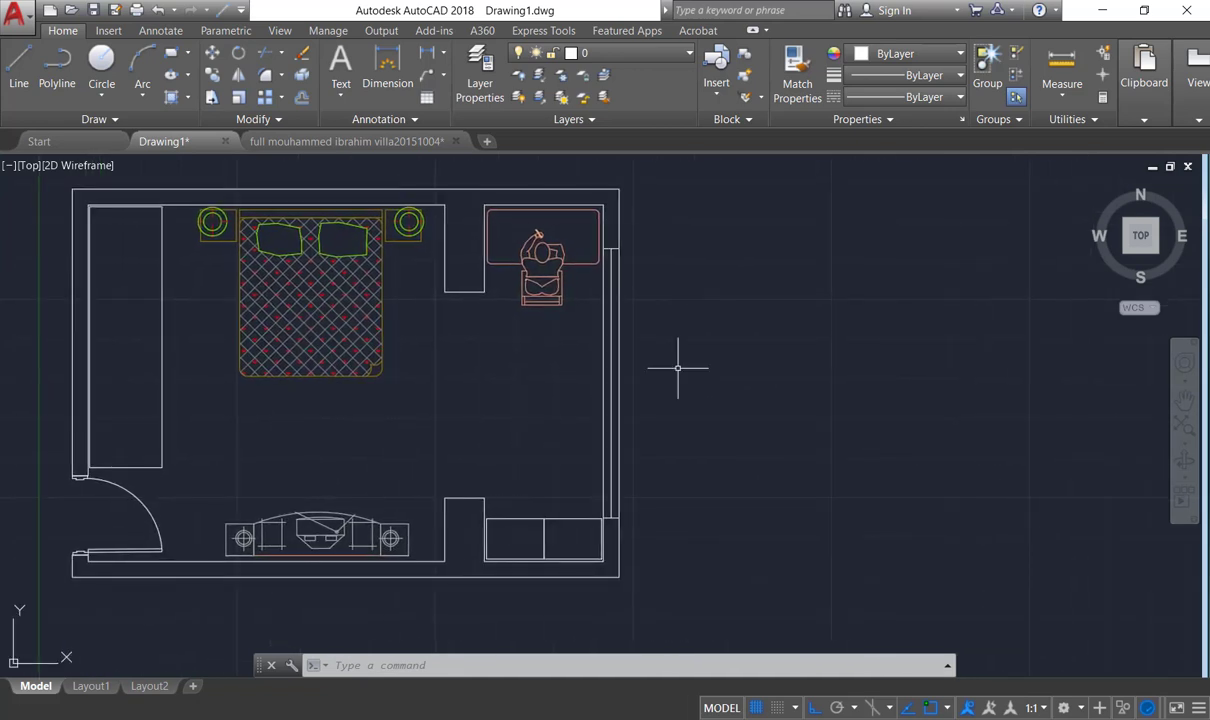
click(567, 334)
click(515, 228)
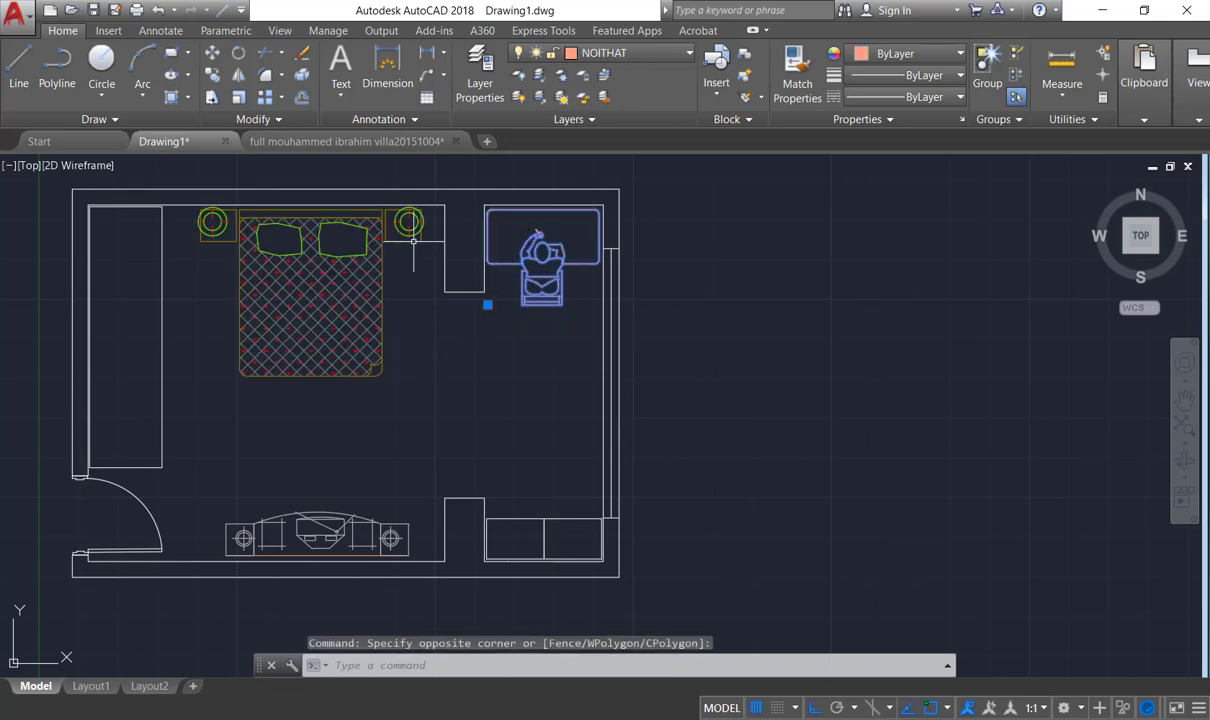
scroll(428, 229, down, 2)
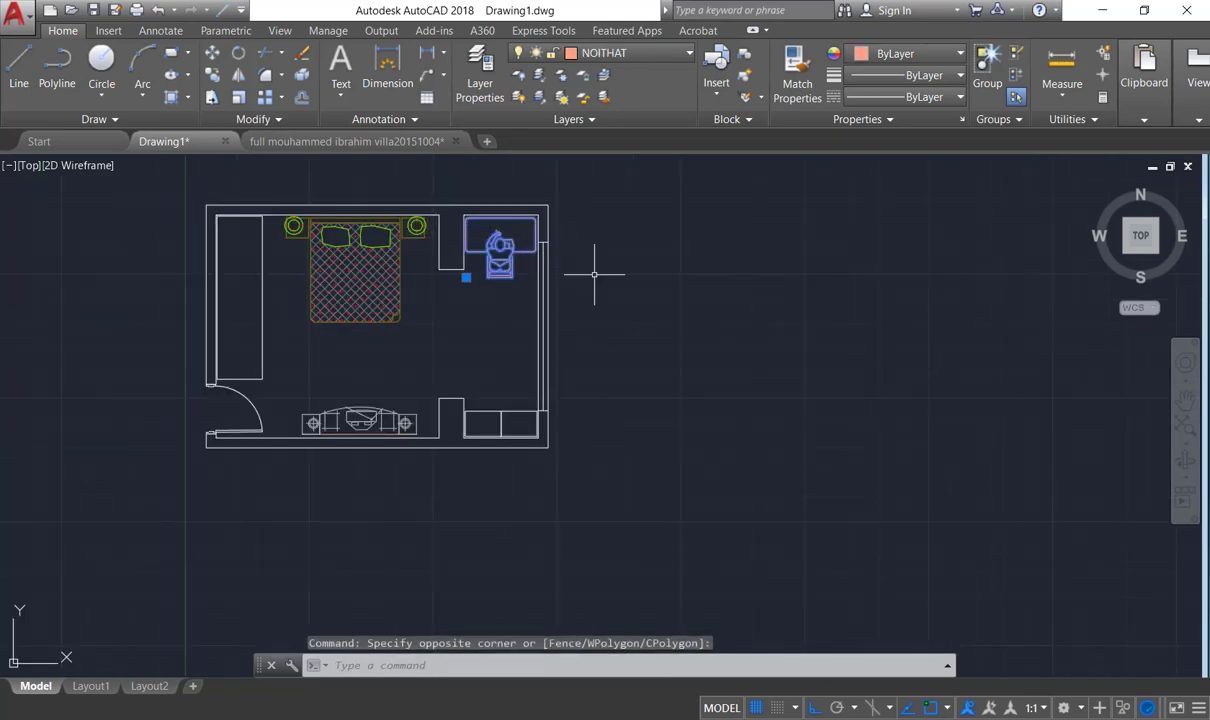
key(Escape)
key(Escape)
Step: Copy the entire furnished bedroom plan, walls and furniture included, to the clipboard
click(604, 176)
click(83, 508)
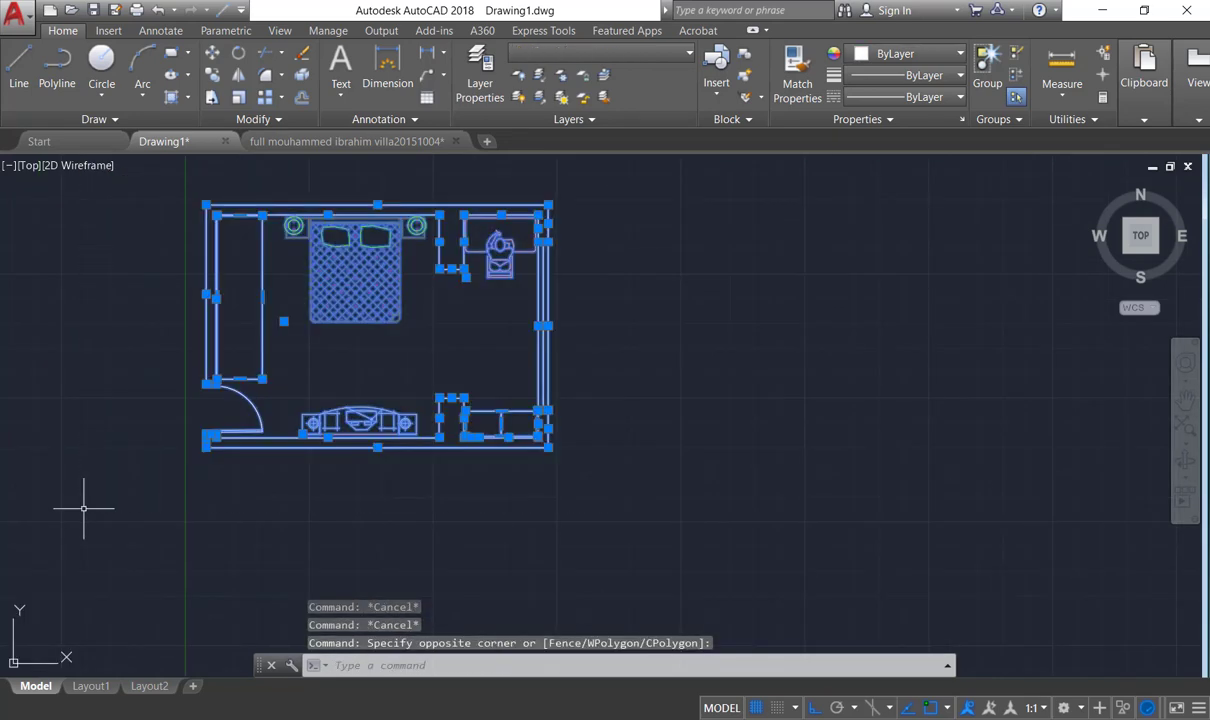
key(ctrl+c)
click(265, 398)
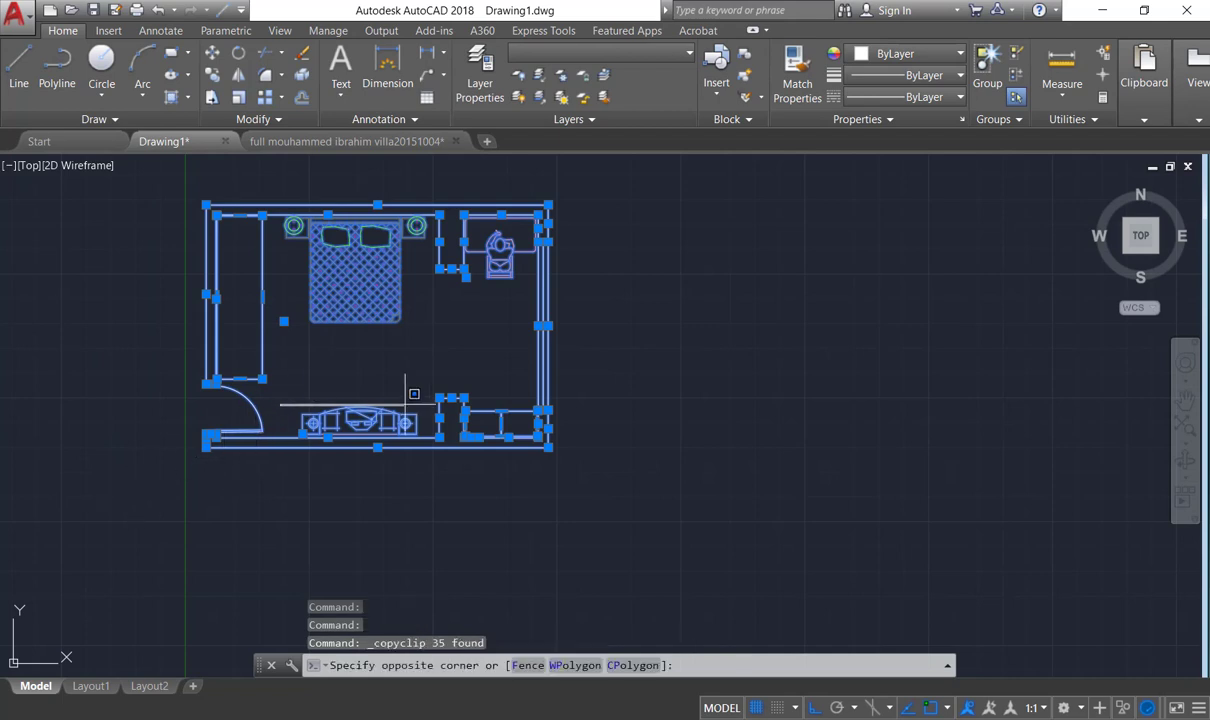
click(705, 384)
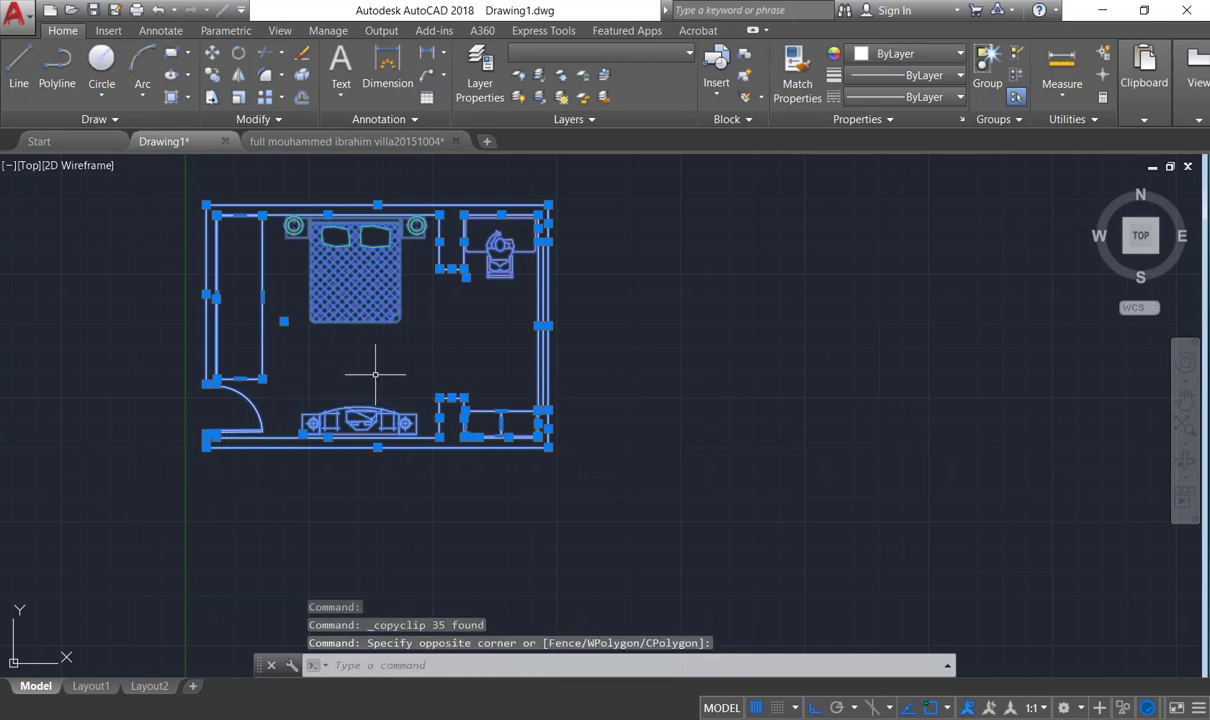
Step: Create a new drawing and paste the copied bedroom plan near the origin
click(489, 143)
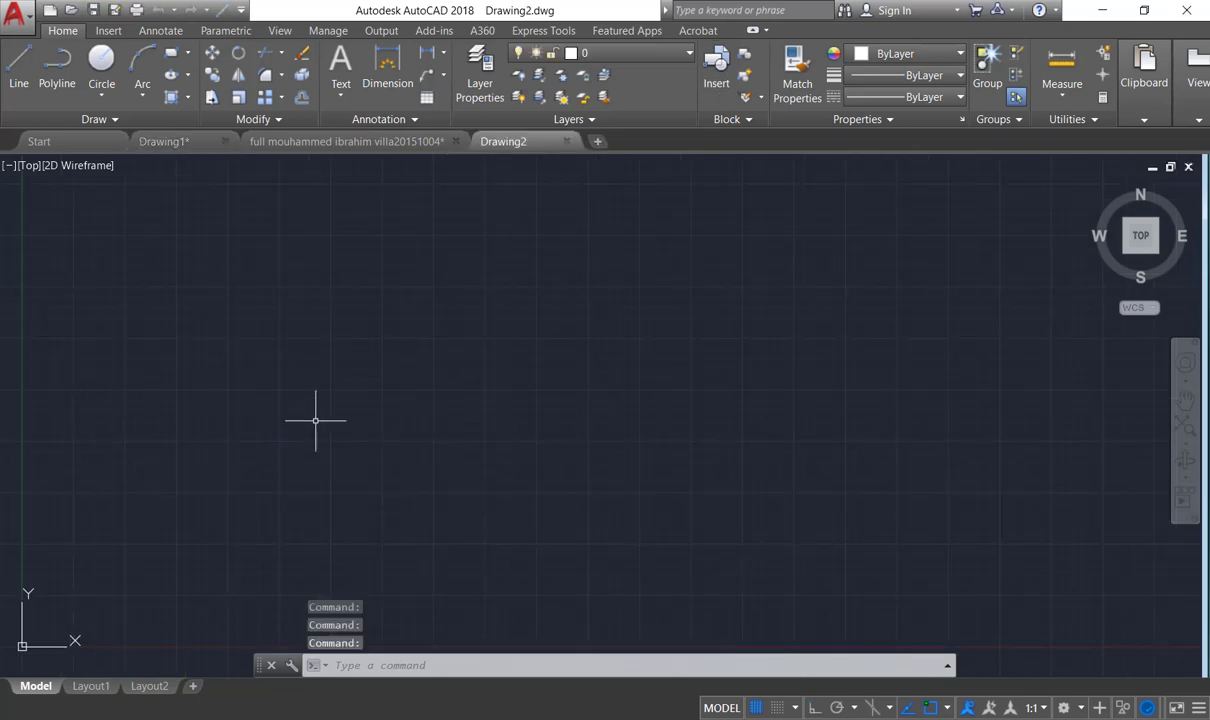
key(ctrl+v)
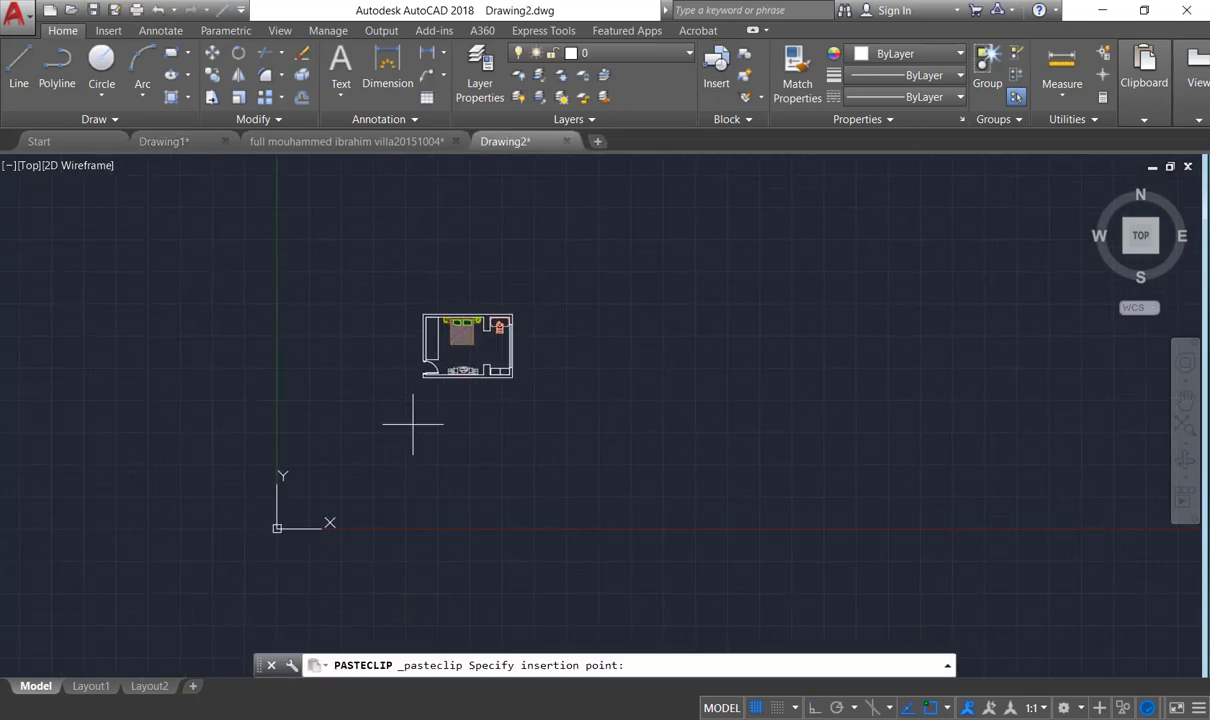
click(327, 518)
scroll(397, 451, up, 5)
middle_drag(398, 451, 474, 476)
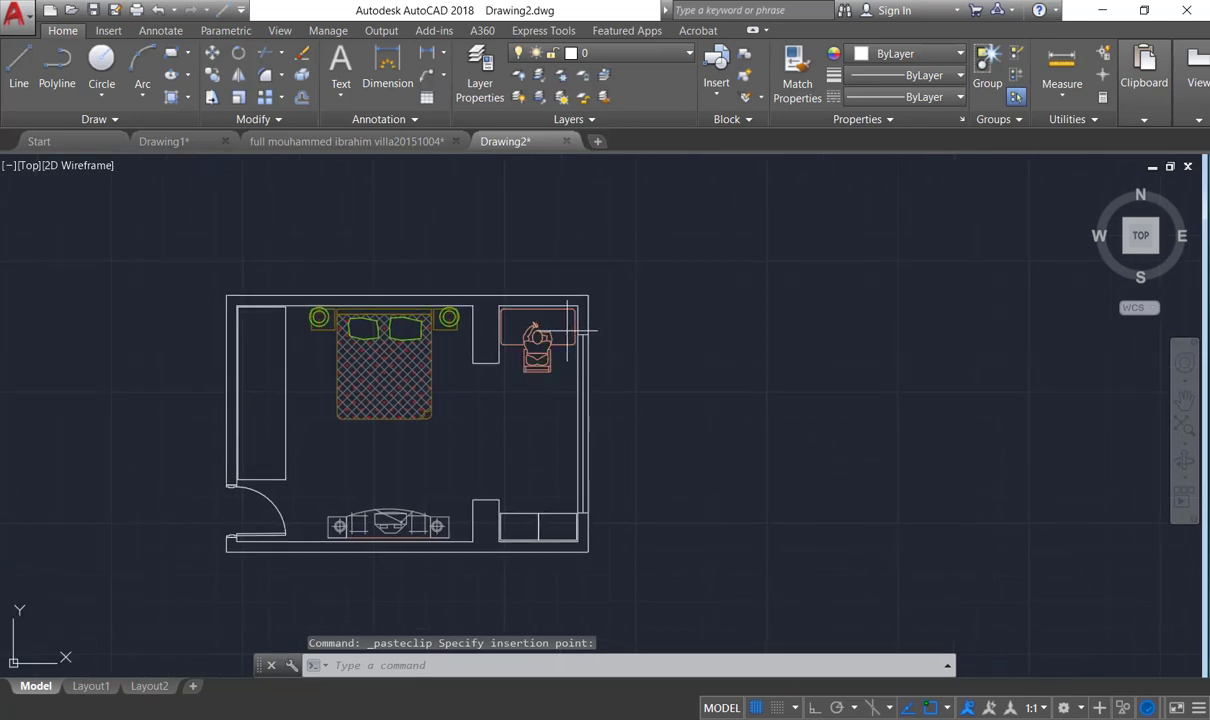
Step: Delete the desk with its seated figure and the window in the bedroom's right wall
click(568, 335)
click(527, 325)
key(Delete)
click(642, 408)
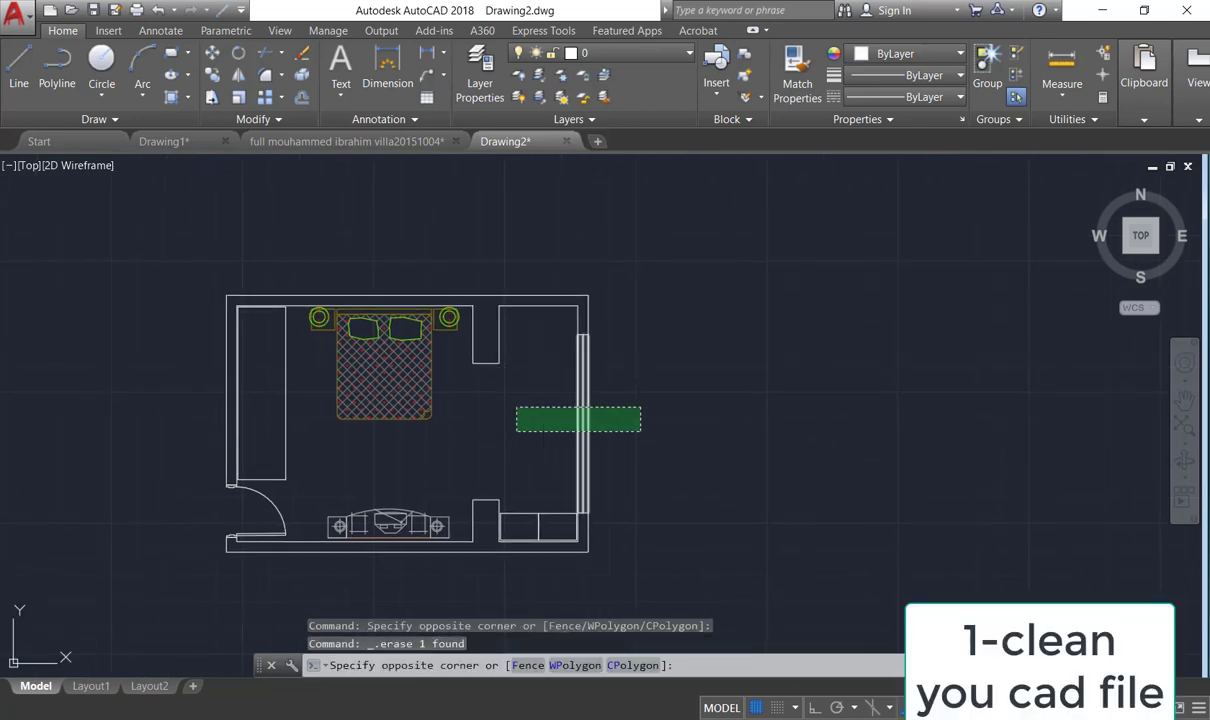
click(514, 433)
key(Delete)
Step: Delete the low cabinet in the lower-right alcove and the TV unit along the lower wall
scroll(565, 494, up, 6)
click(562, 521)
click(497, 582)
key(Delete)
scroll(499, 536, down, 2)
mouse_move(499, 536)
middle_down()
mouse_move(540, 440)
mouse_move(524, 644)
middle_up()
click(540, 438)
click(463, 480)
key(Delete)
scroll(275, 443, down, 2)
click(674, 432)
click(585, 476)
key(Delete)
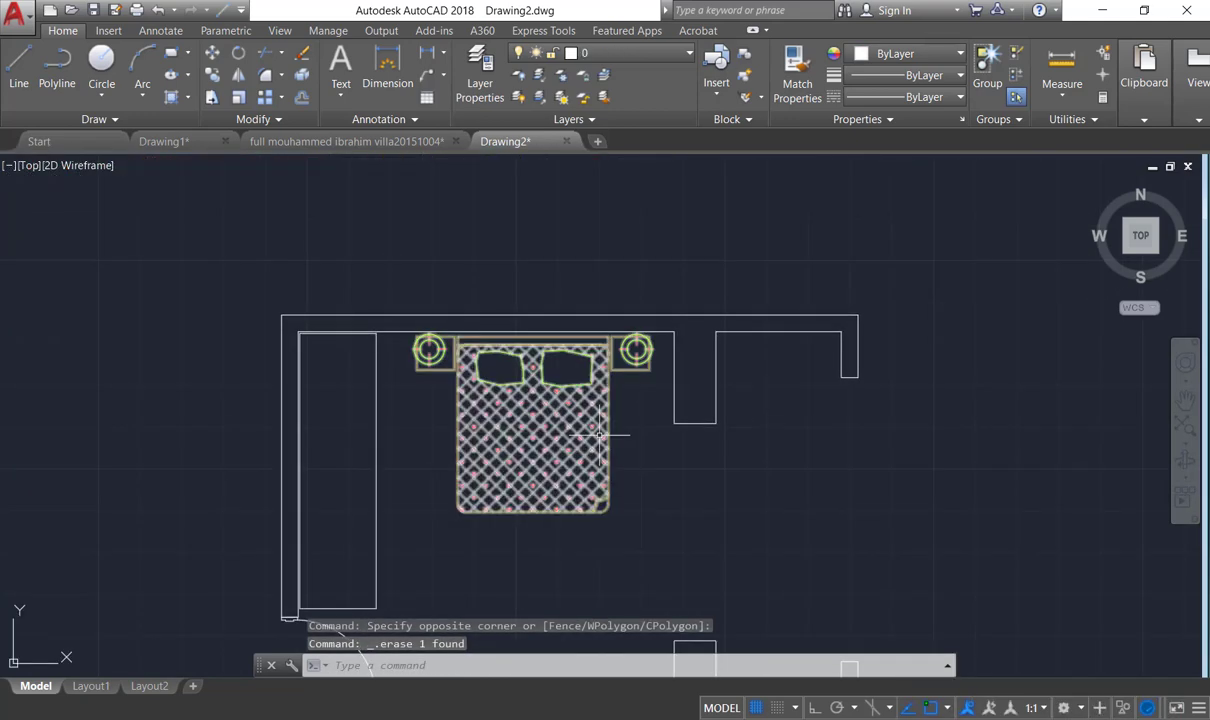
Step: Delete the bed with its nightstands, the wardrobe and the door, leaving only the wall outlines
click(665, 343)
click(515, 404)
key(Delete)
click(377, 388)
key(Delete)
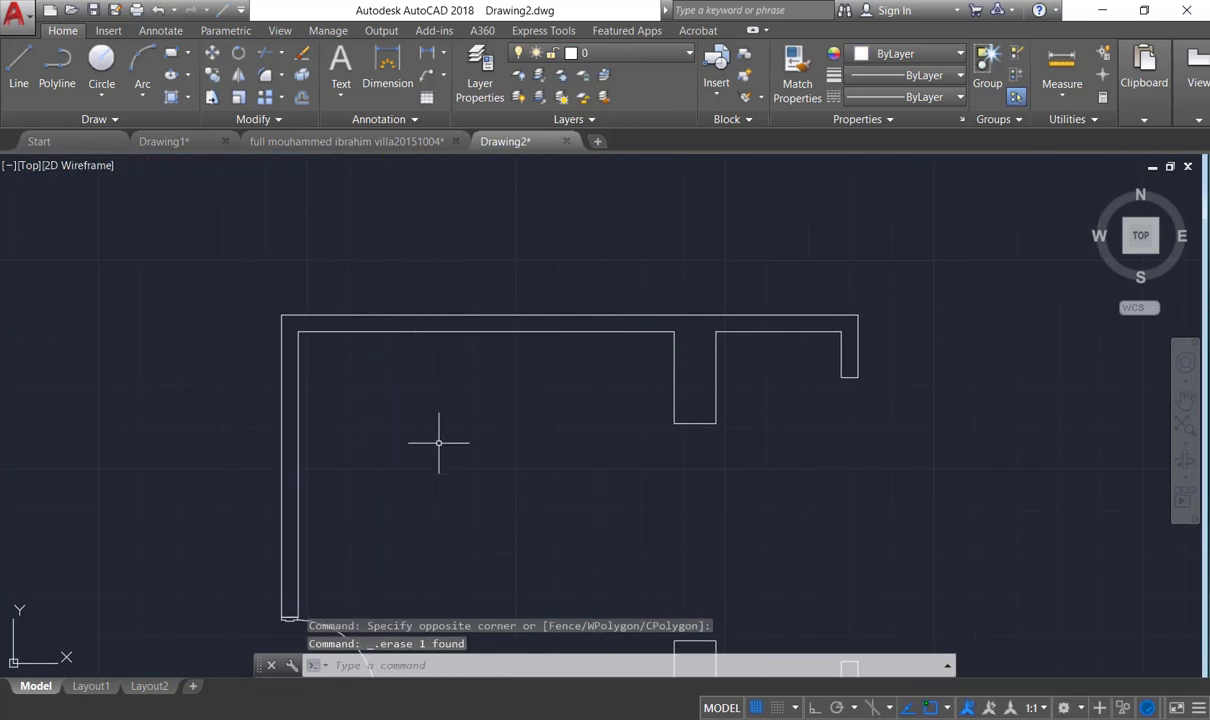
scroll(462, 342, down, 2)
click(354, 443)
key(Delete)
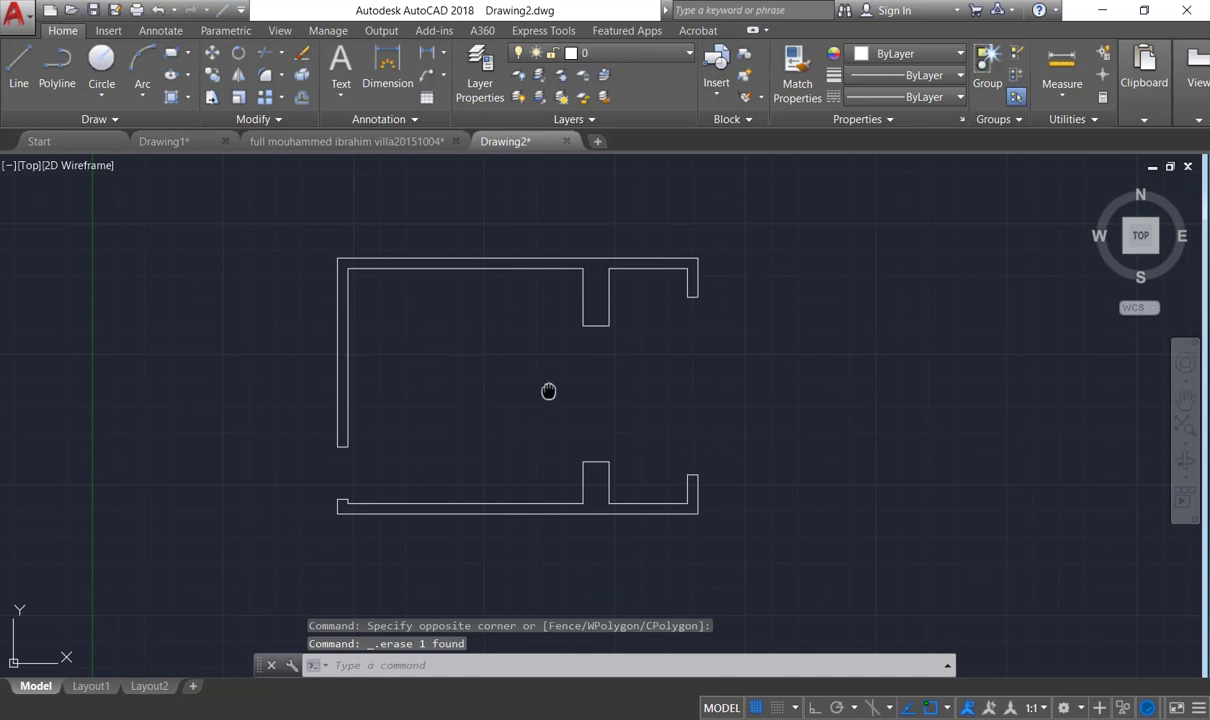
middle_drag(560, 392, 459, 416)
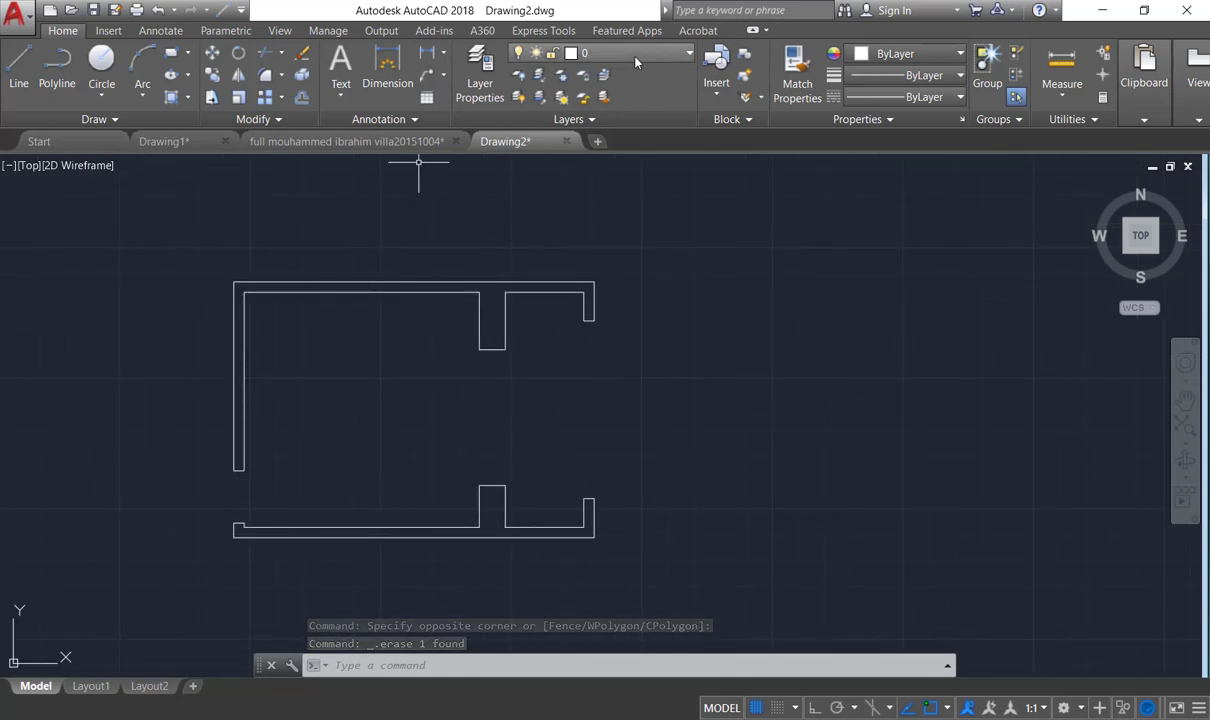
Step: Create two new layers named max-wall and max-door
click(480, 72)
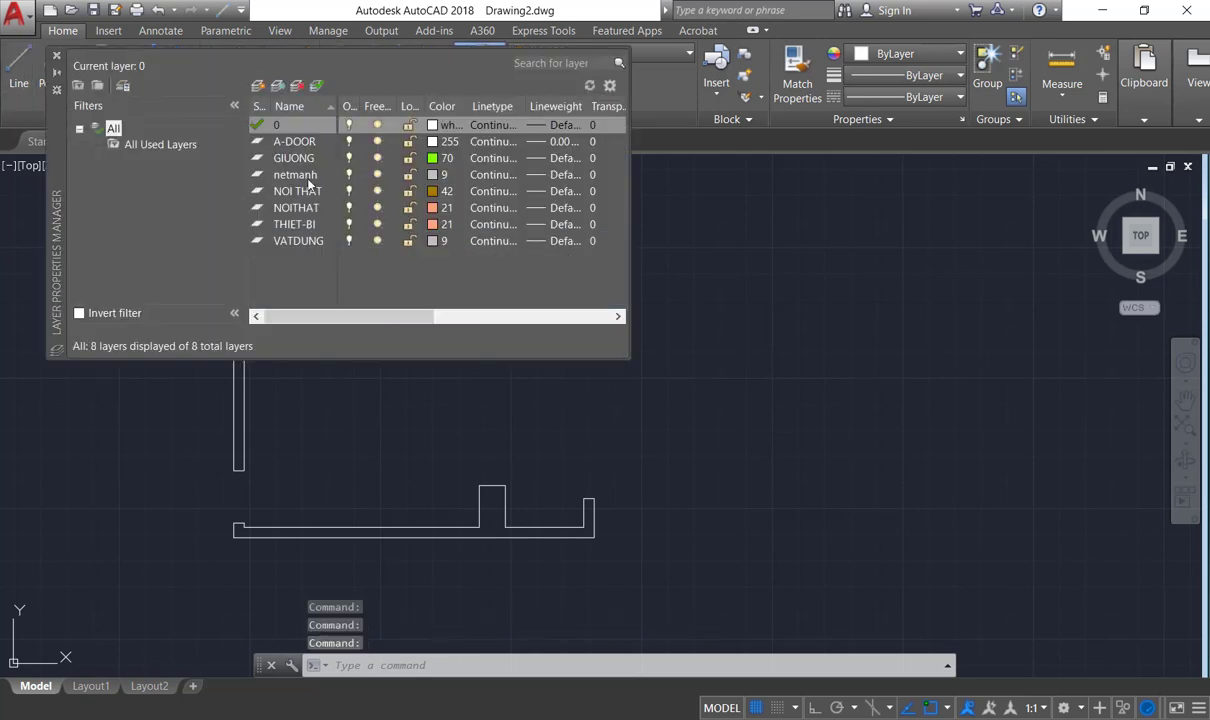
click(258, 88)
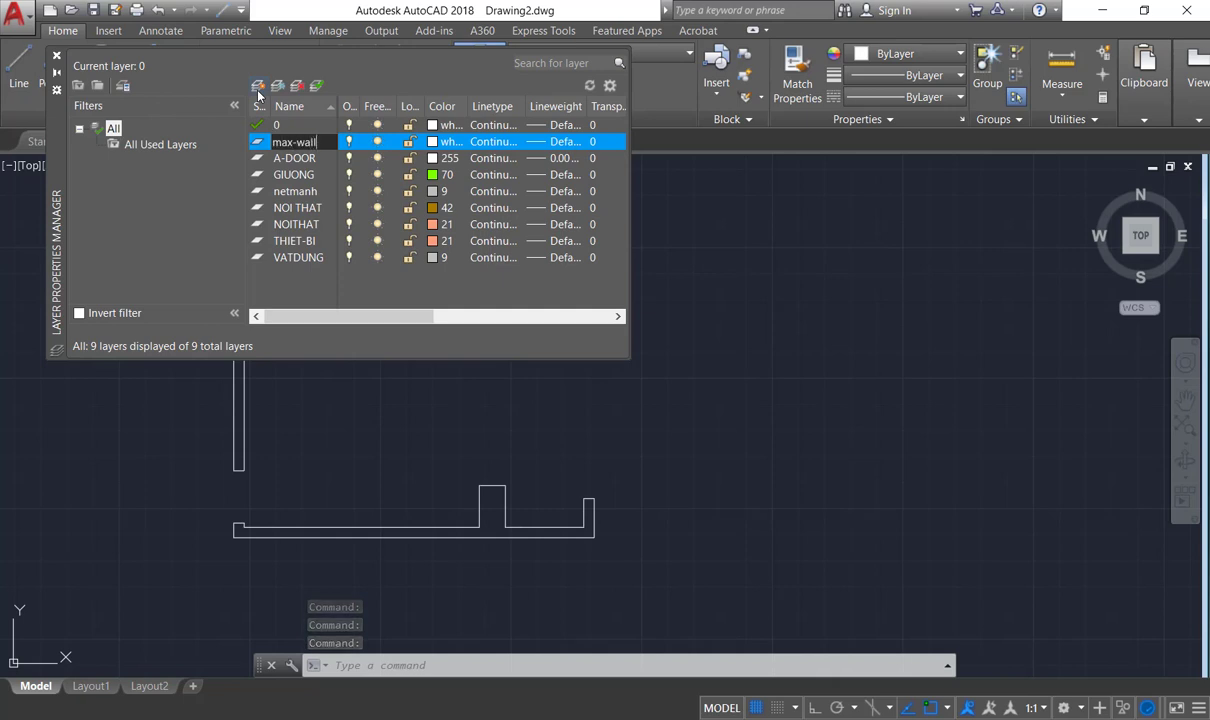
click(258, 87)
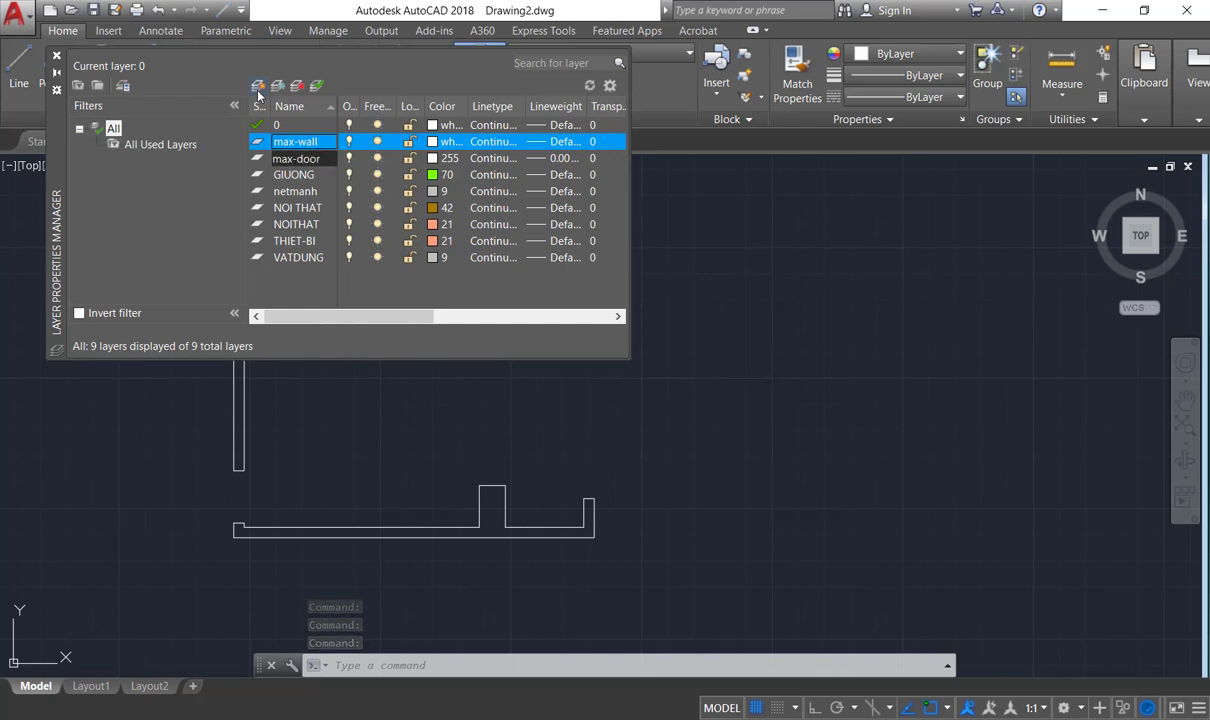
click(258, 90)
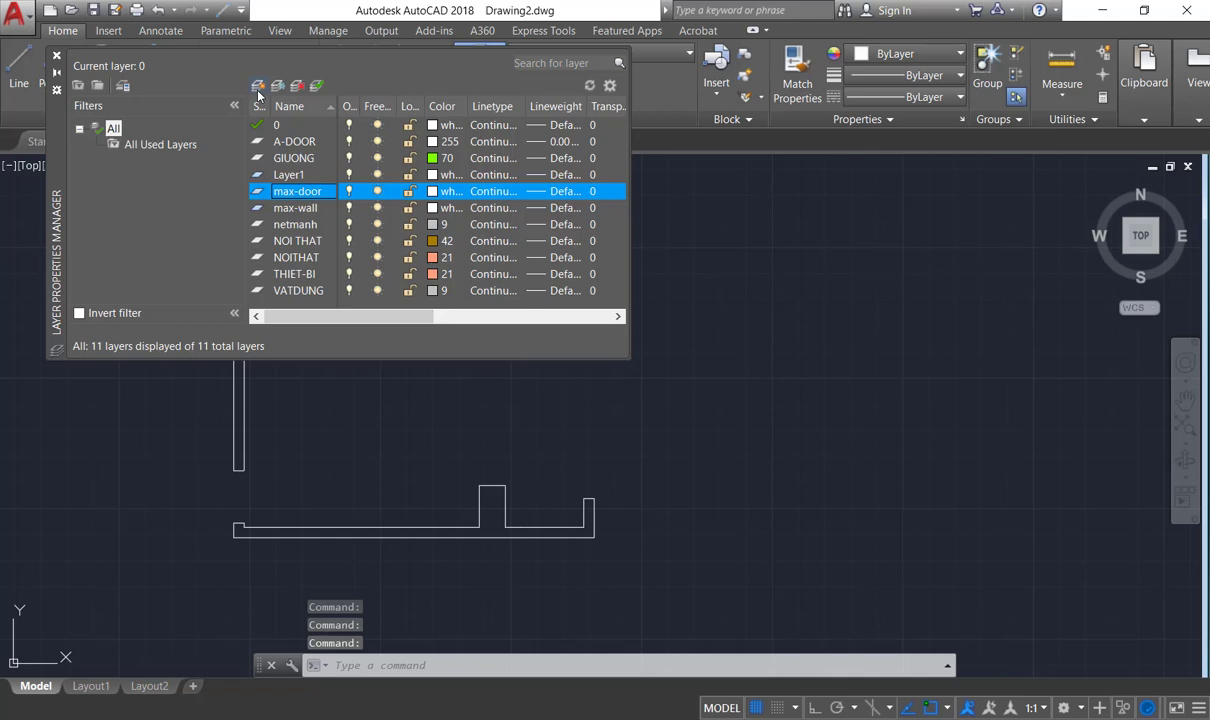
Step: Add new layers named max-windows and max-slab, and close the layer manager
click(258, 88)
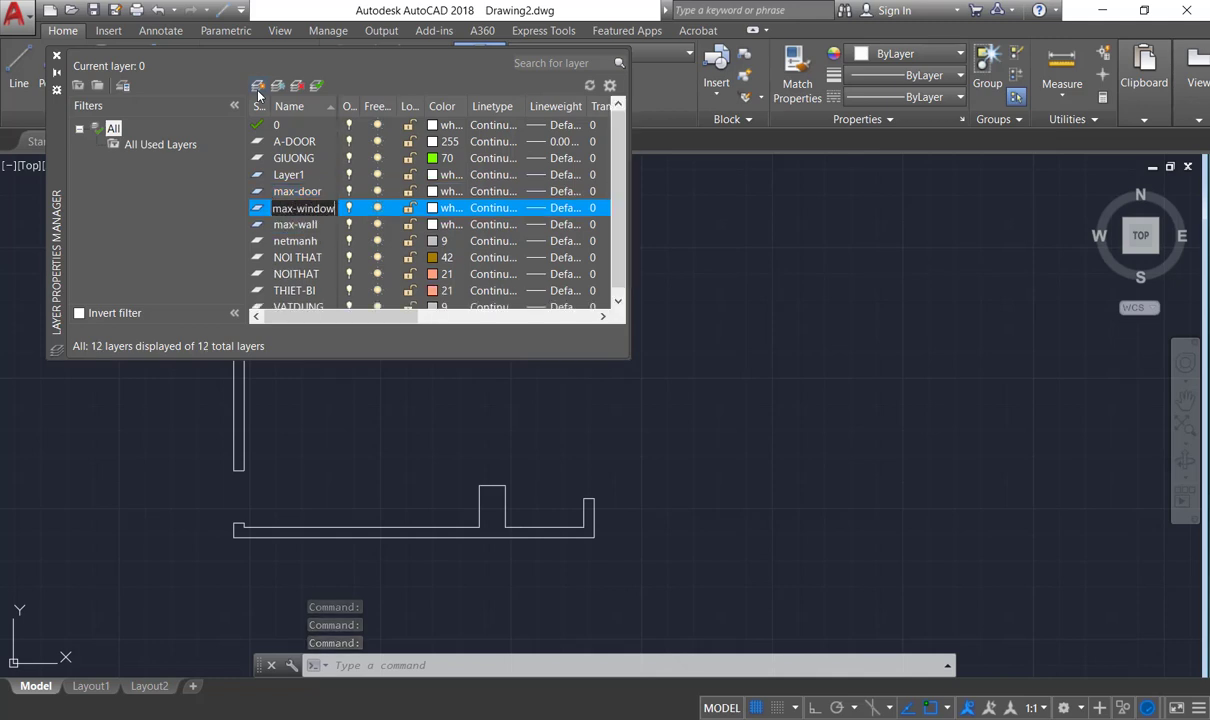
click(258, 90)
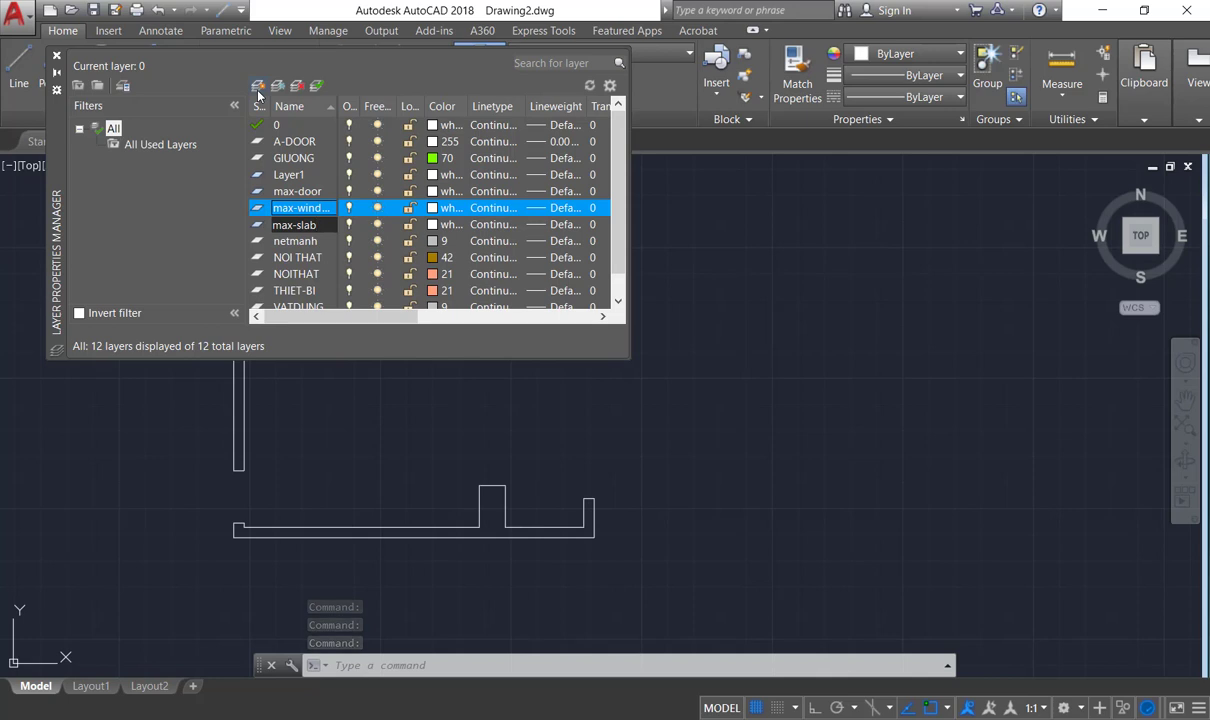
click(258, 96)
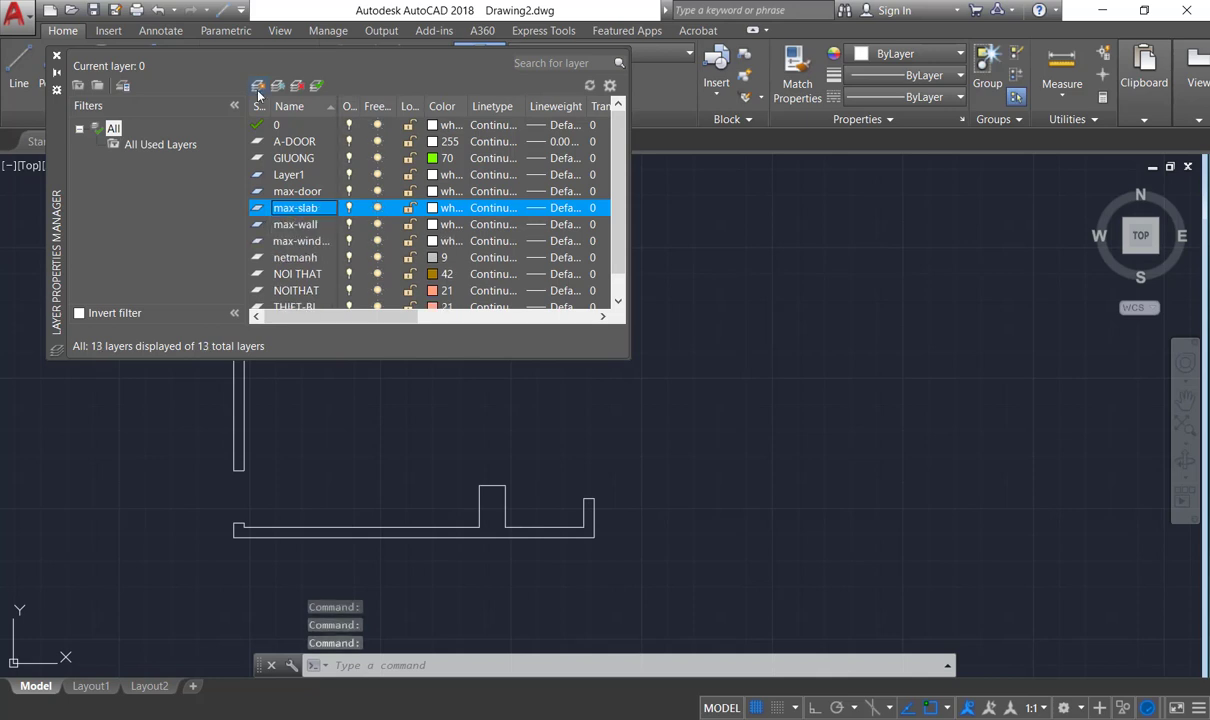
click(258, 96)
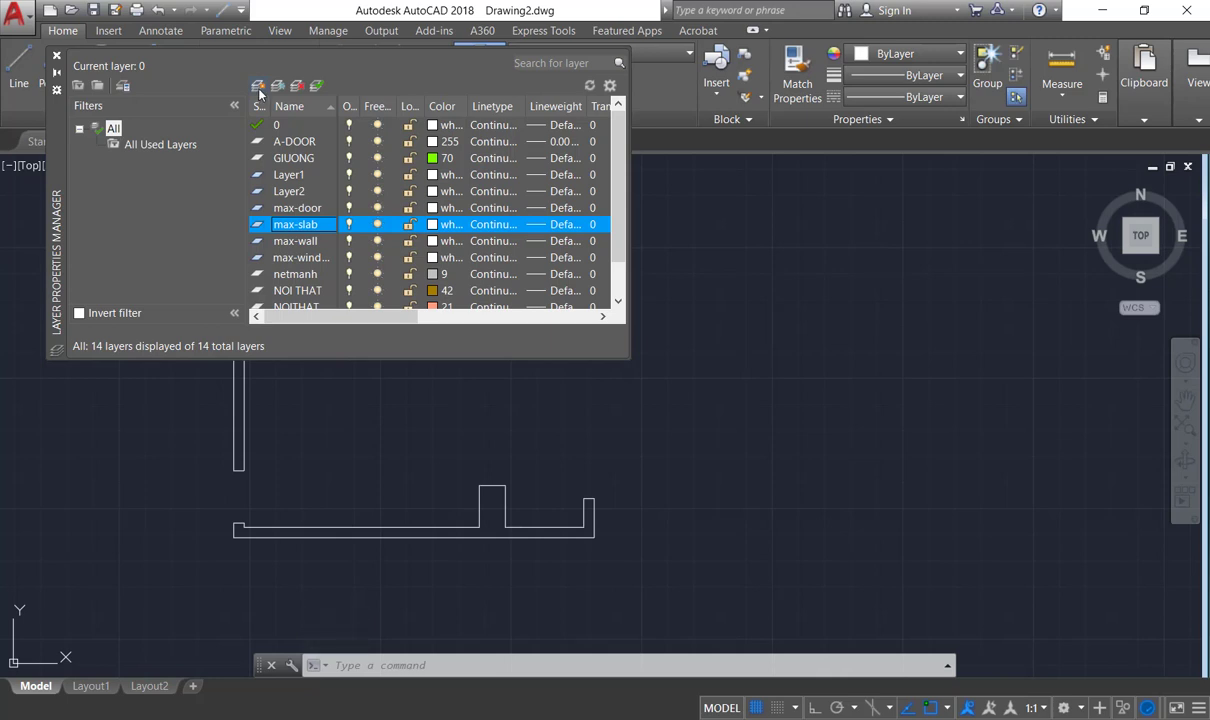
click(56, 58)
Step: Set the max-wall layer's color to blue, index color 160
click(600, 52)
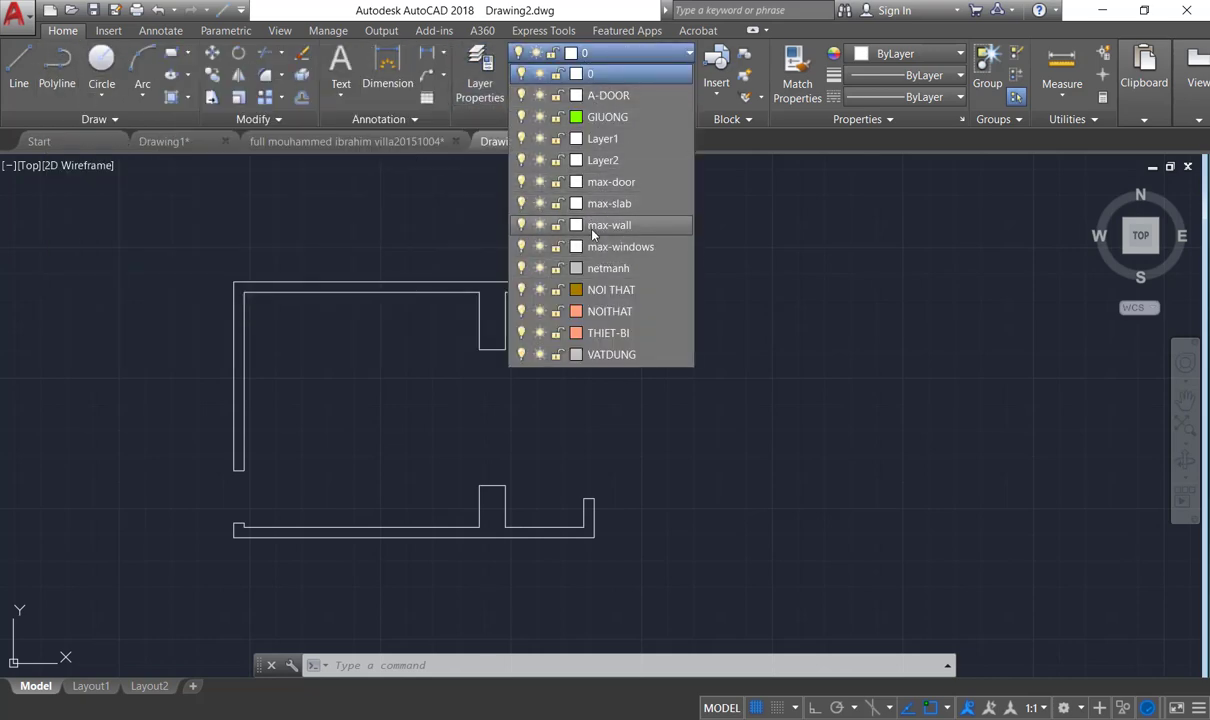
click(576, 224)
click(919, 375)
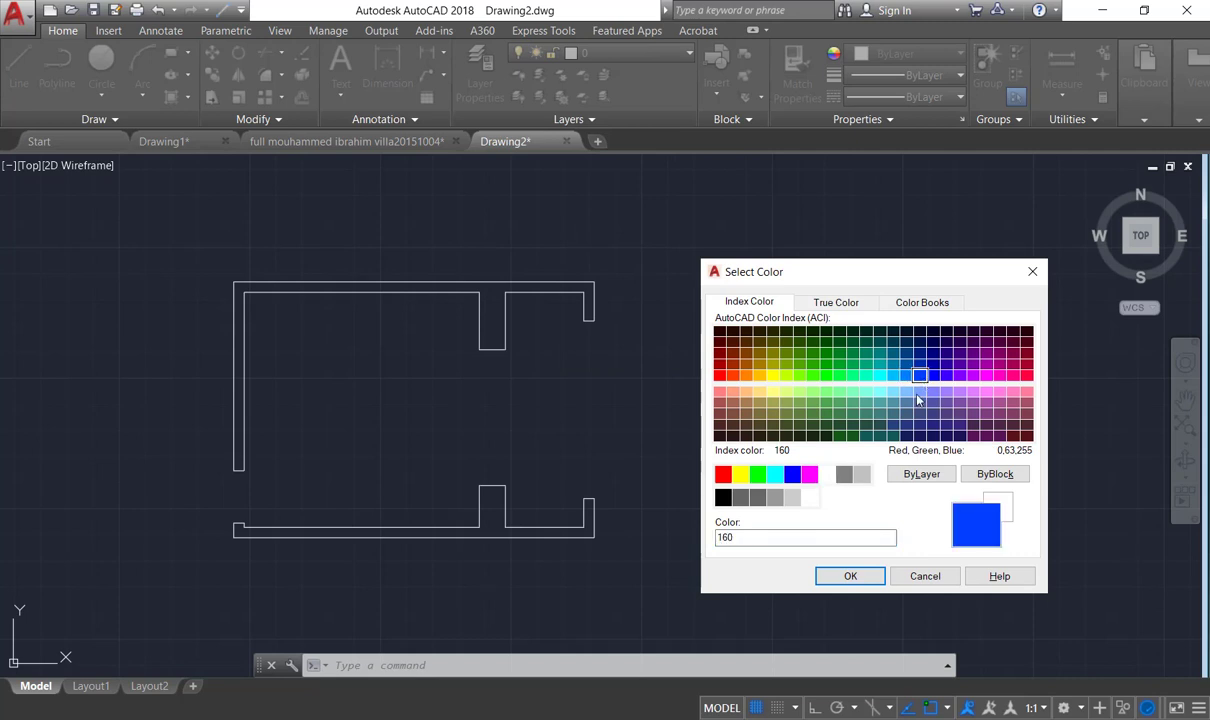
click(850, 576)
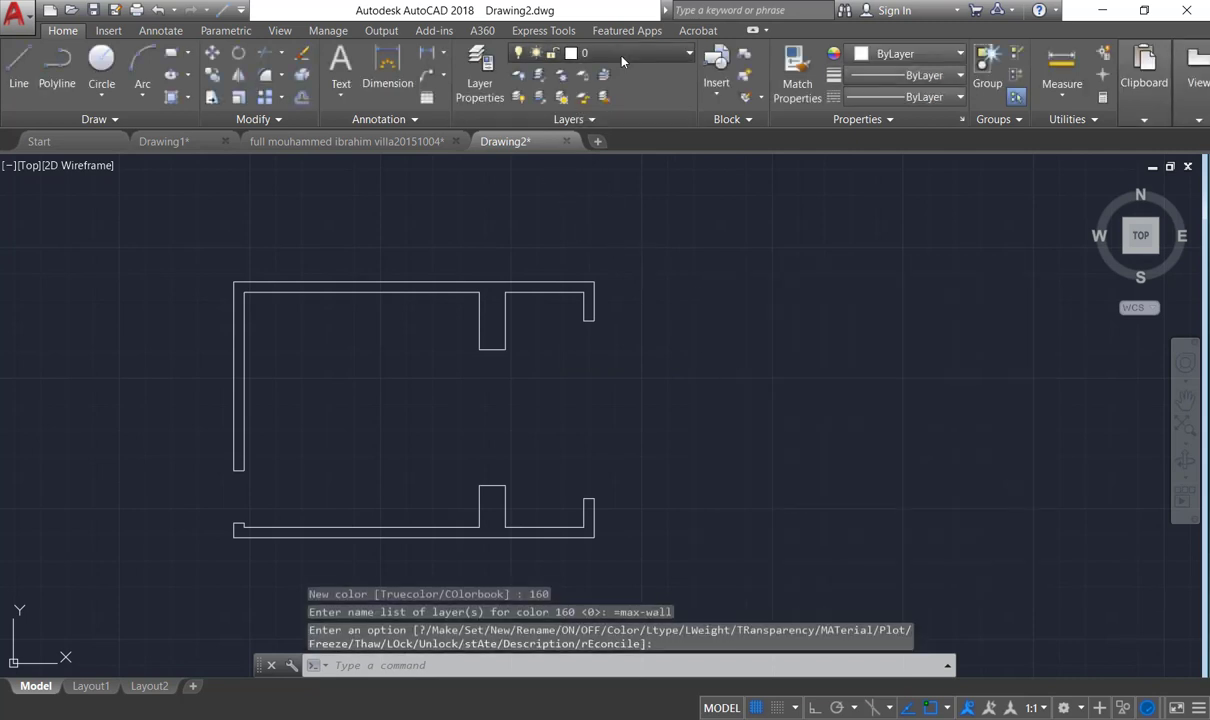
Step: Set the max-windows layer's color to green, index color 92
click(621, 56)
click(548, 244)
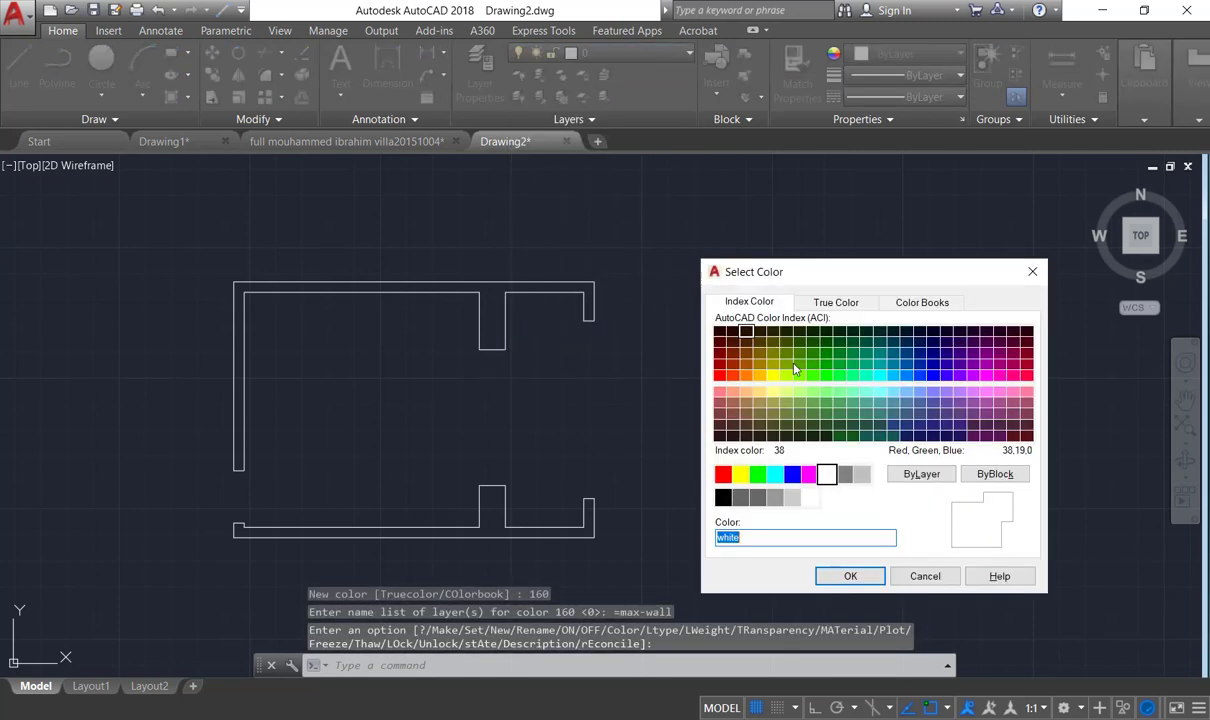
click(827, 364)
click(850, 576)
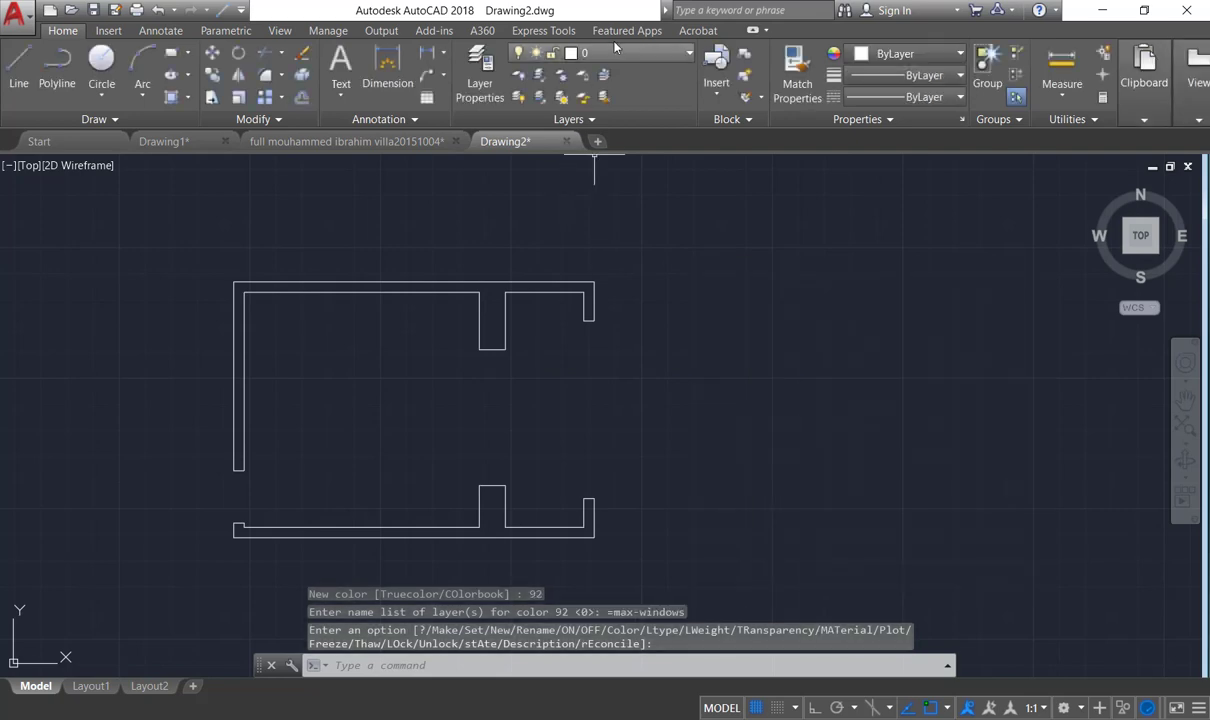
Step: Set the max-slab layer's color to red, index color 240
click(581, 52)
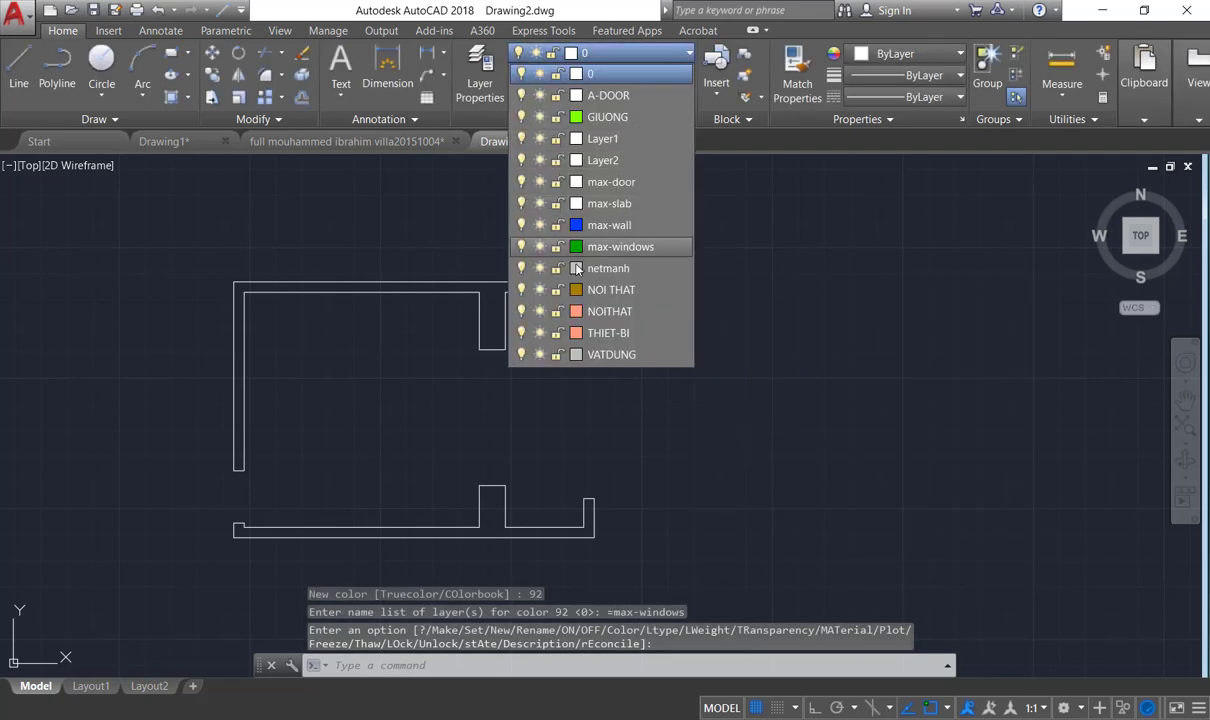
click(576, 203)
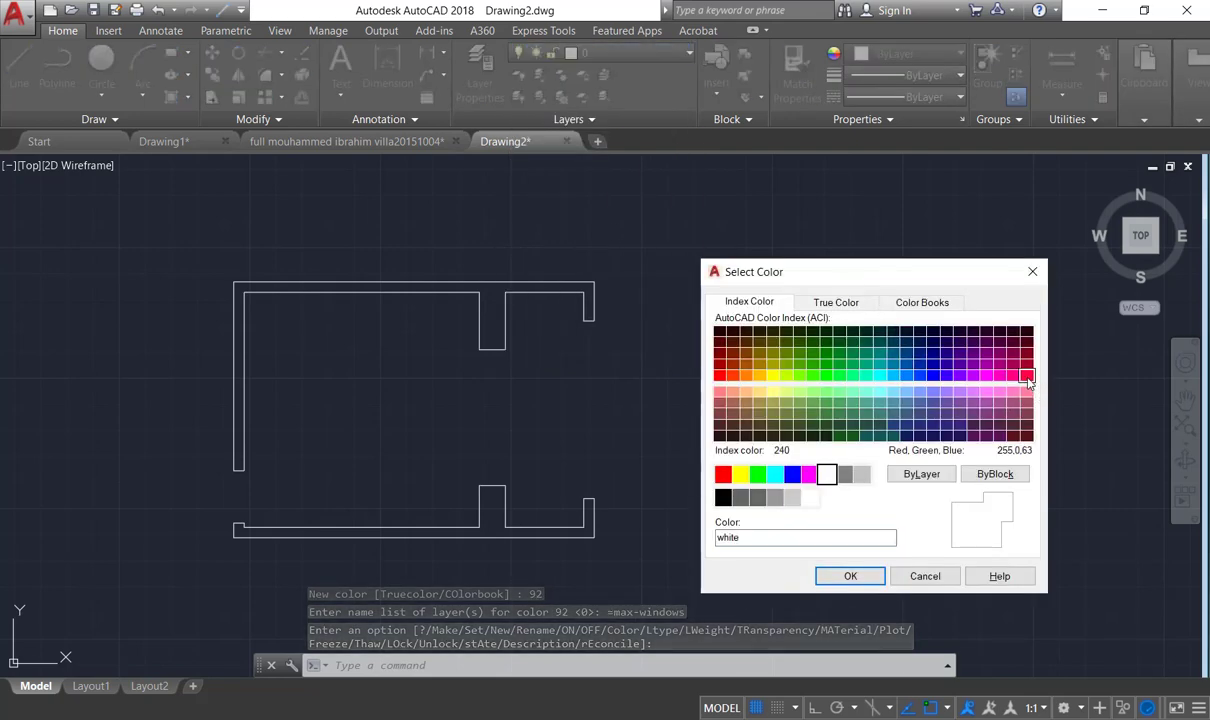
click(1027, 377)
click(850, 576)
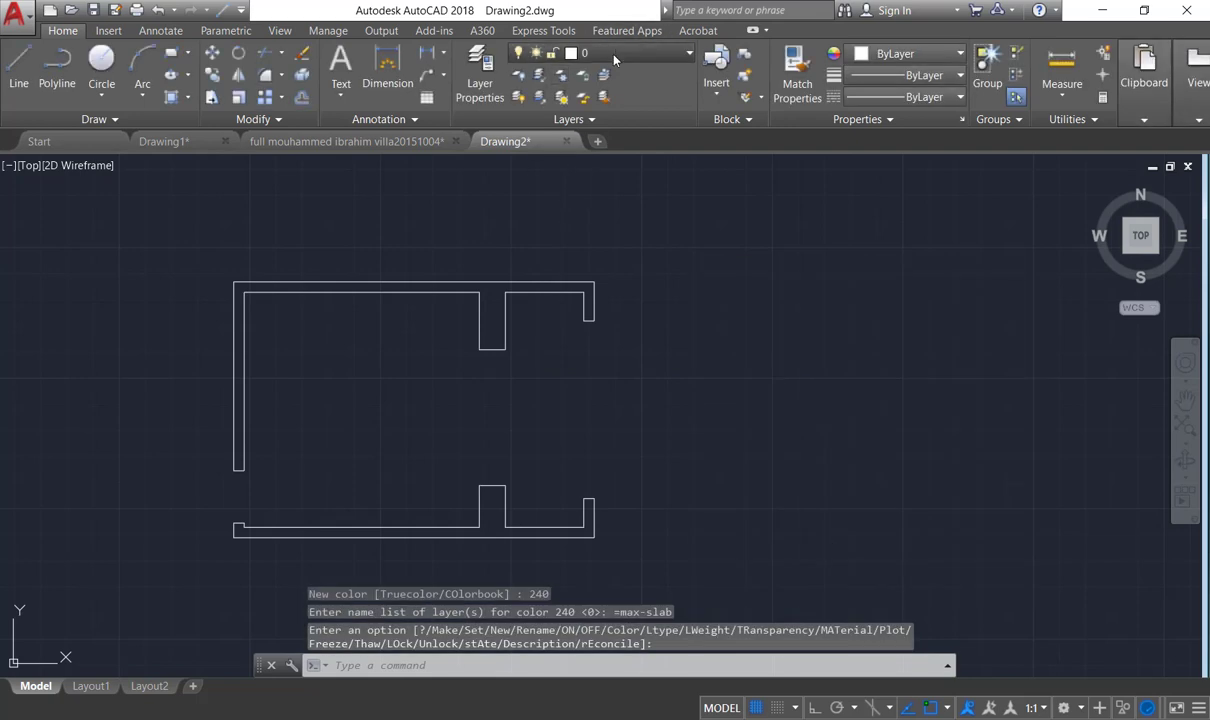
Step: Set the max-door layer's color to orange, index color 30
click(614, 56)
click(576, 181)
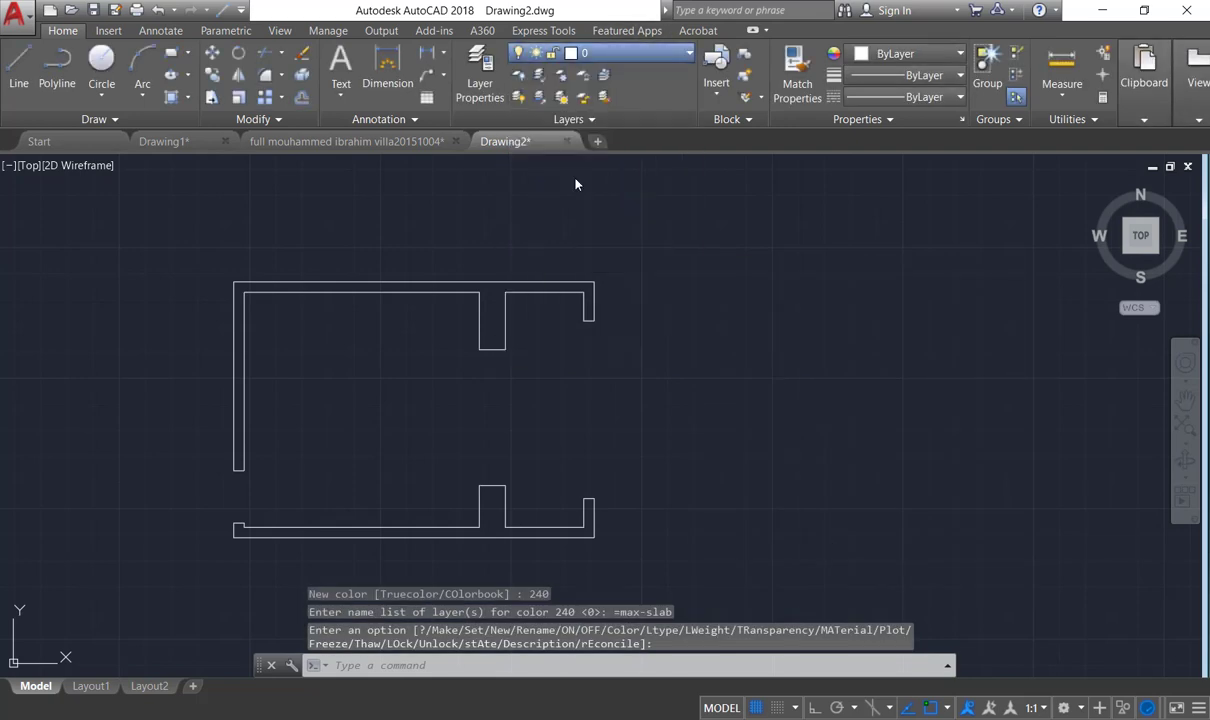
click(745, 376)
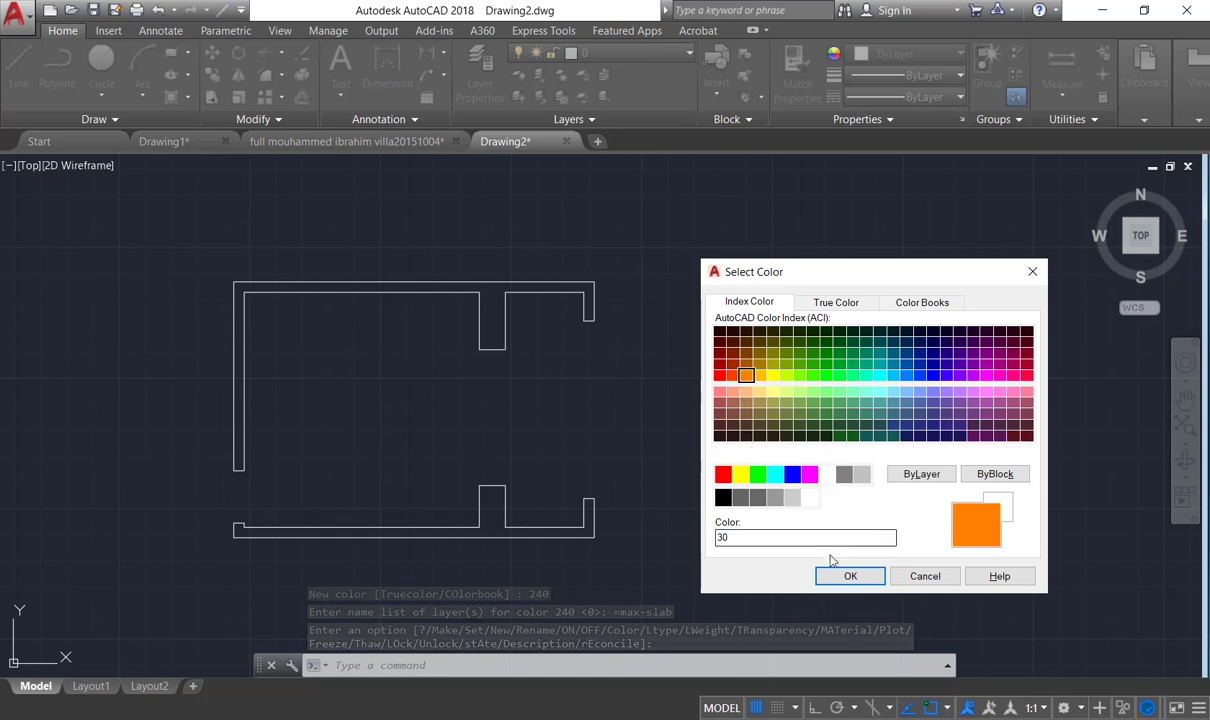
click(850, 576)
Step: Make max-wall the current layer and create boundary polylines inside the upper and lower wall outlines
click(610, 53)
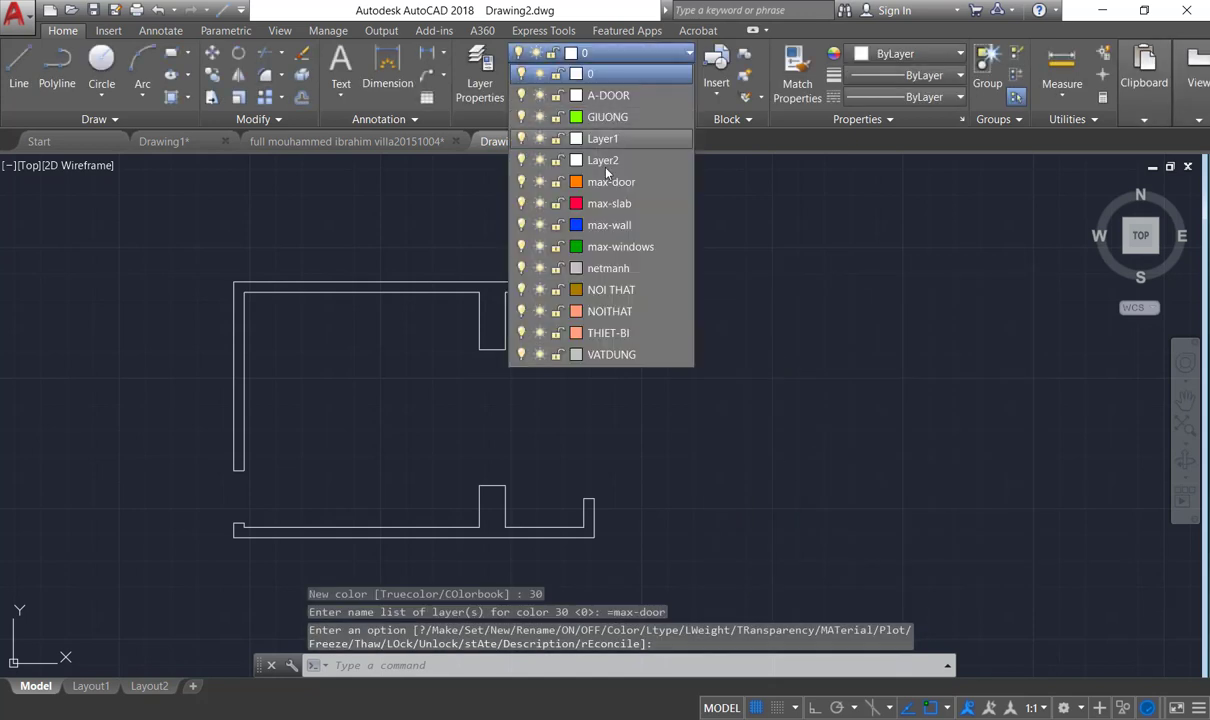
click(609, 225)
text(b)
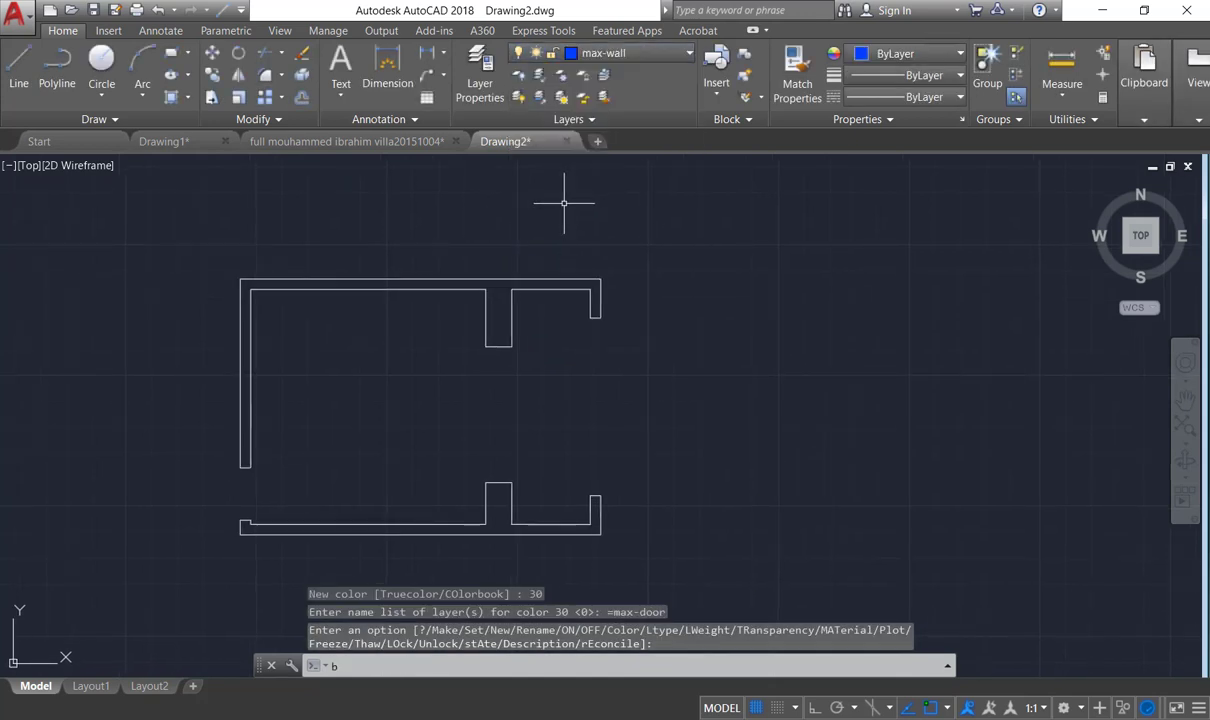
text(o)
key(Return)
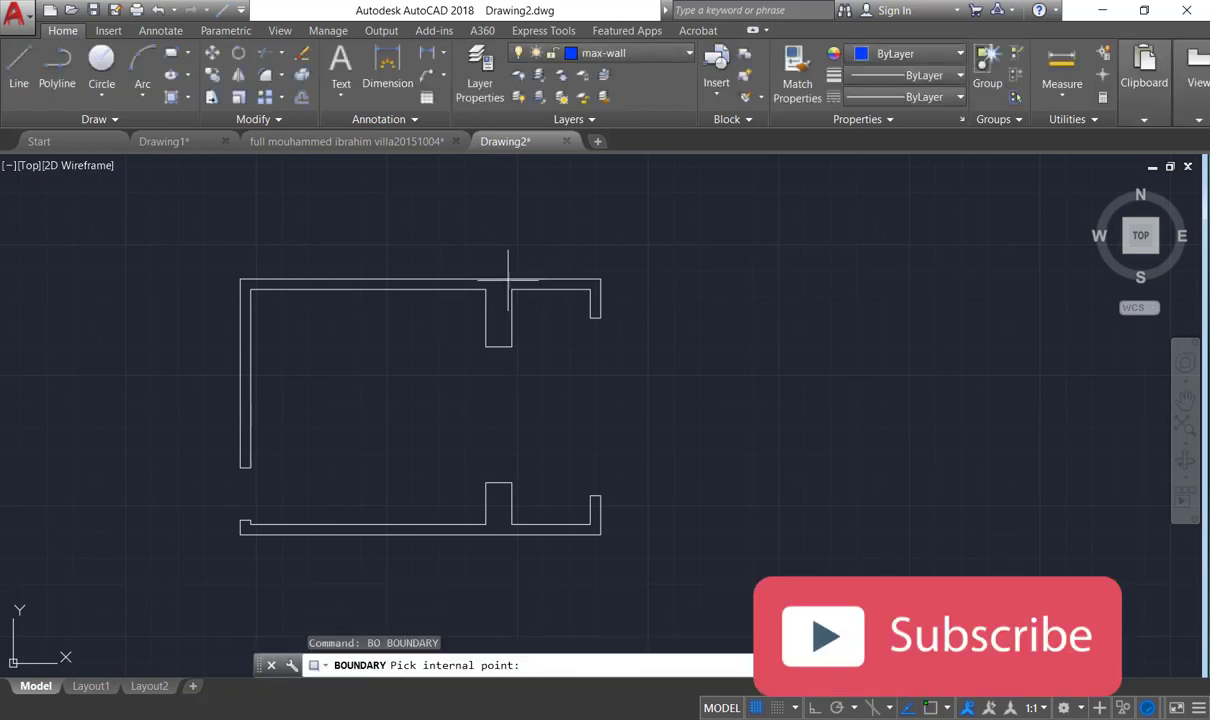
click(508, 281)
click(508, 528)
key(Return)
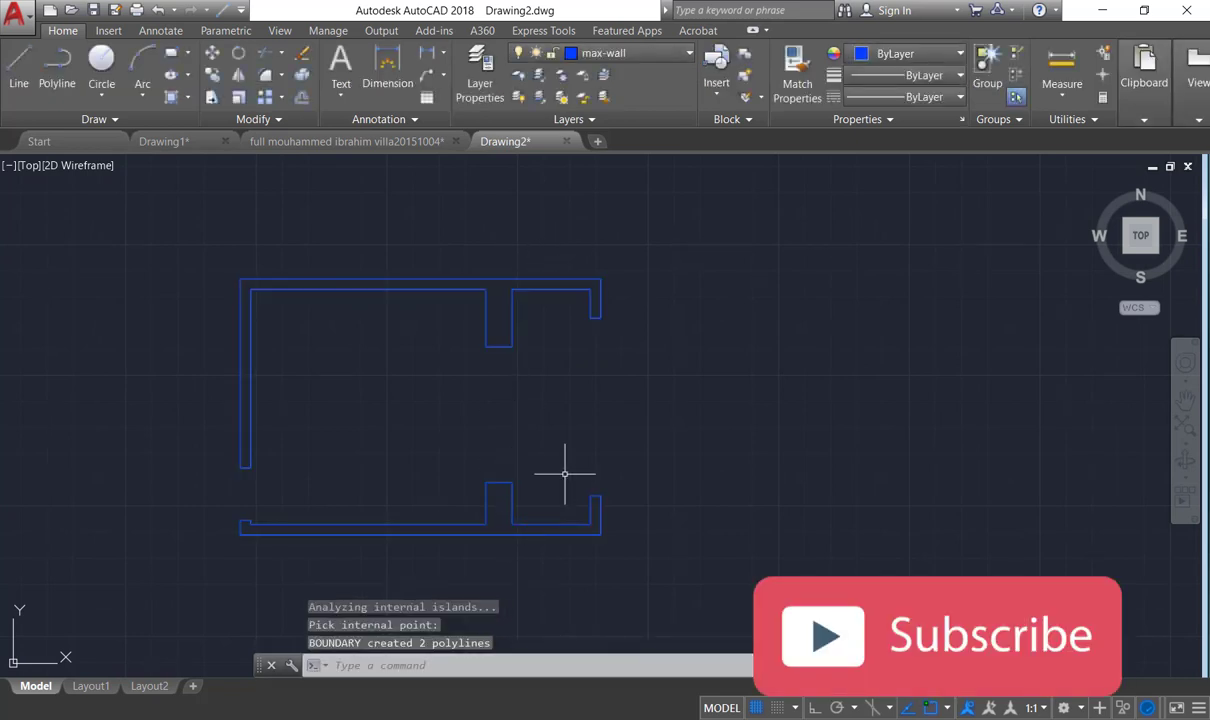
Step: On the max-windows layer, draw a rectangle filling the window opening between the two ends of the east wall
click(631, 58)
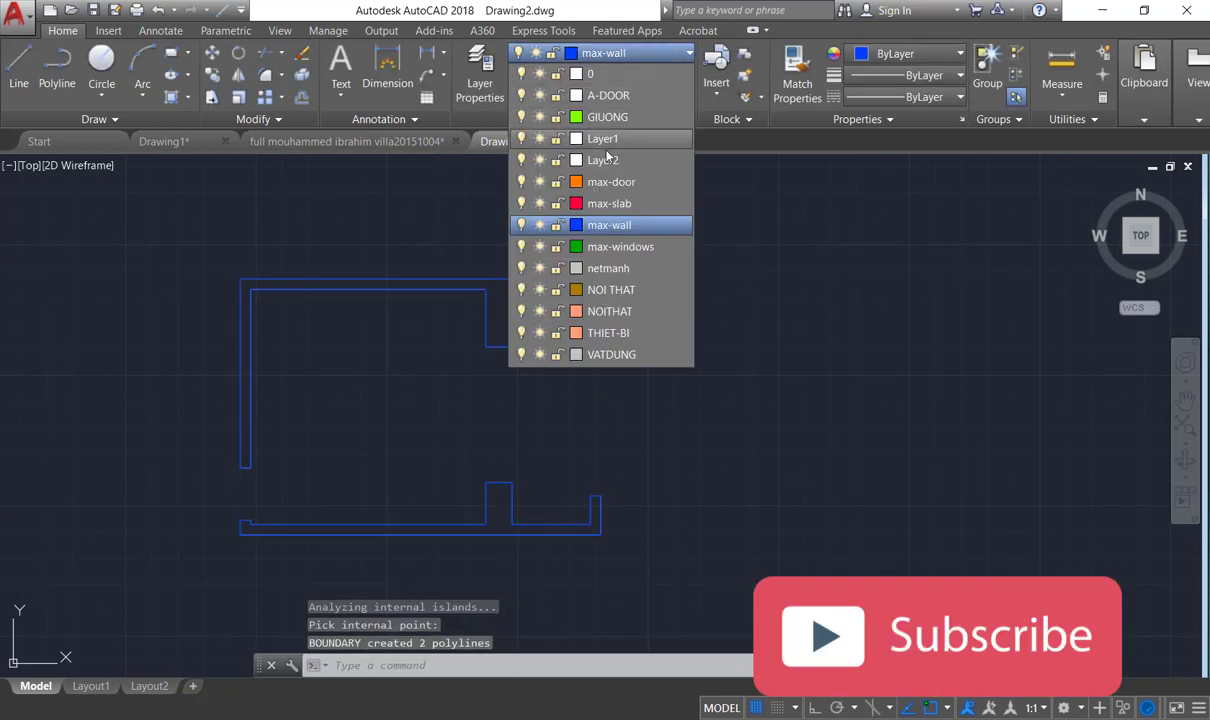
click(621, 249)
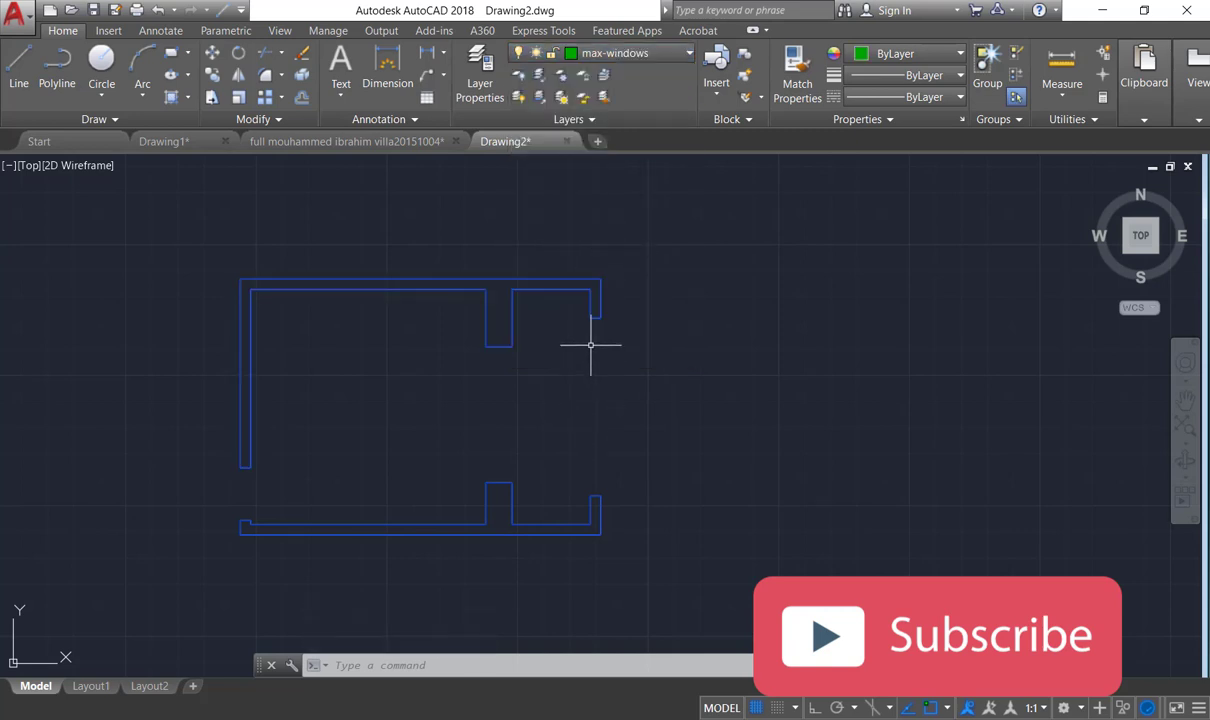
text(rec)
key(Return)
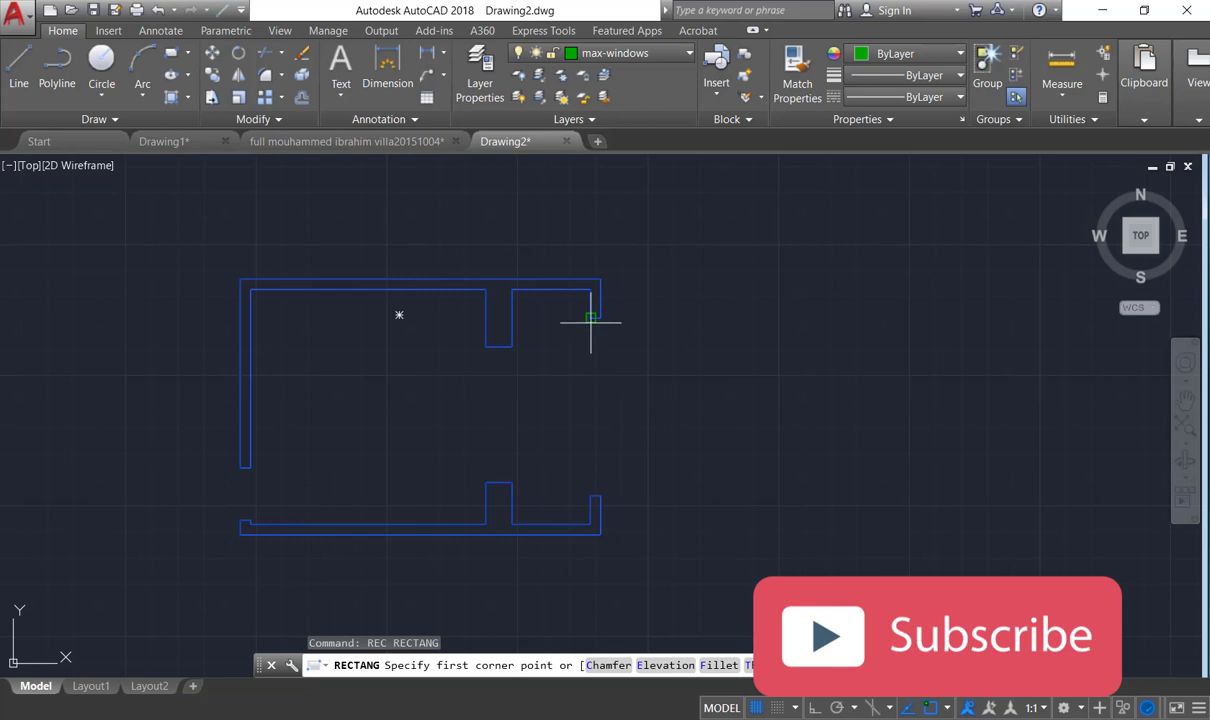
click(591, 320)
click(601, 495)
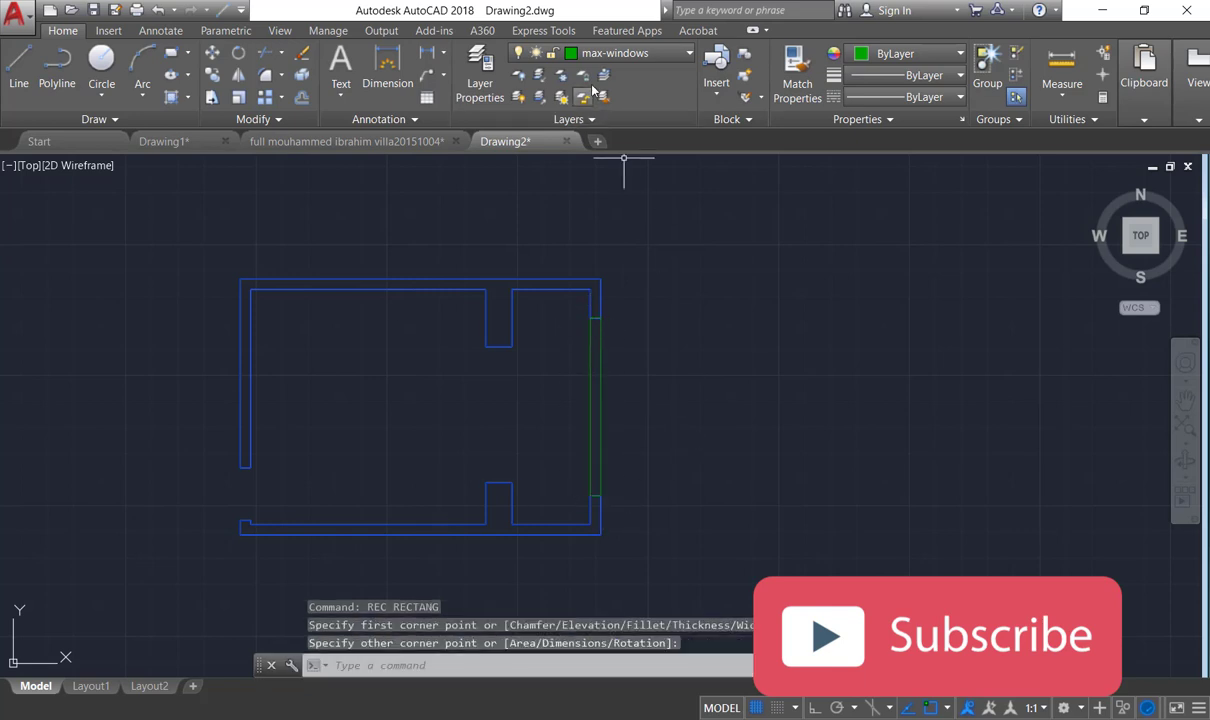
Step: On the max-door layer, draw a rectangle filling the door opening near the lower end of the west wall
click(620, 53)
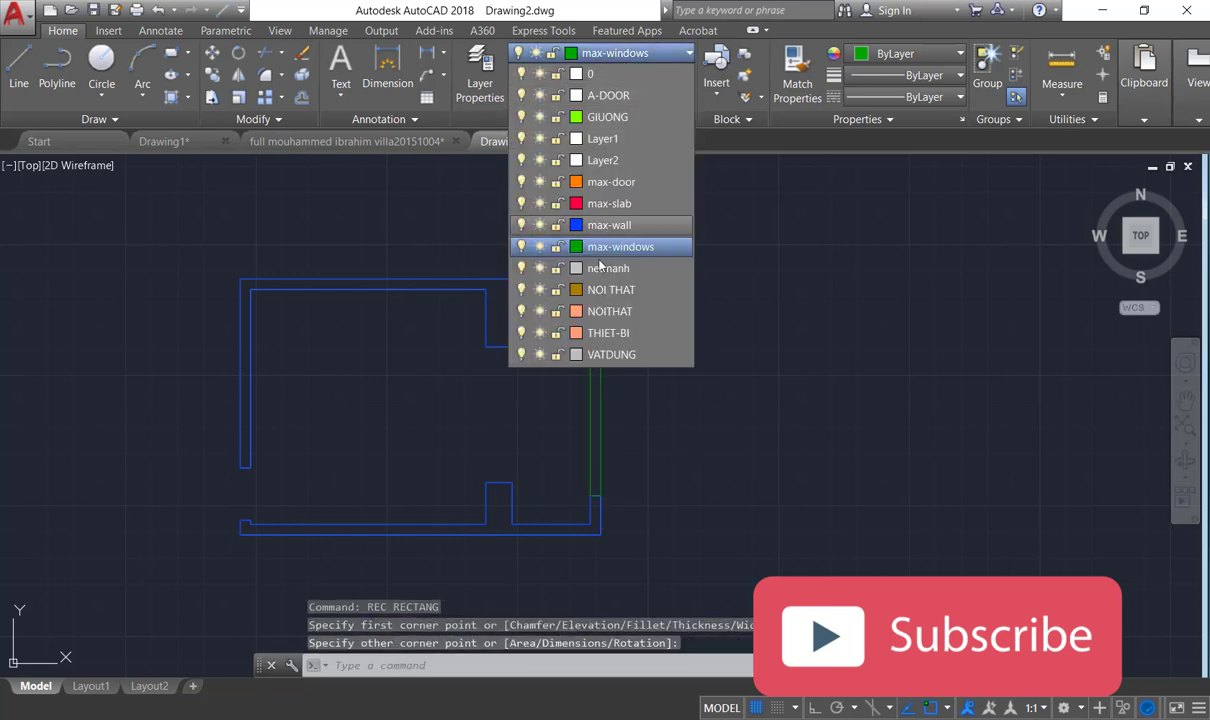
click(633, 182)
middle_drag(340, 359, 438, 283)
text(rec)
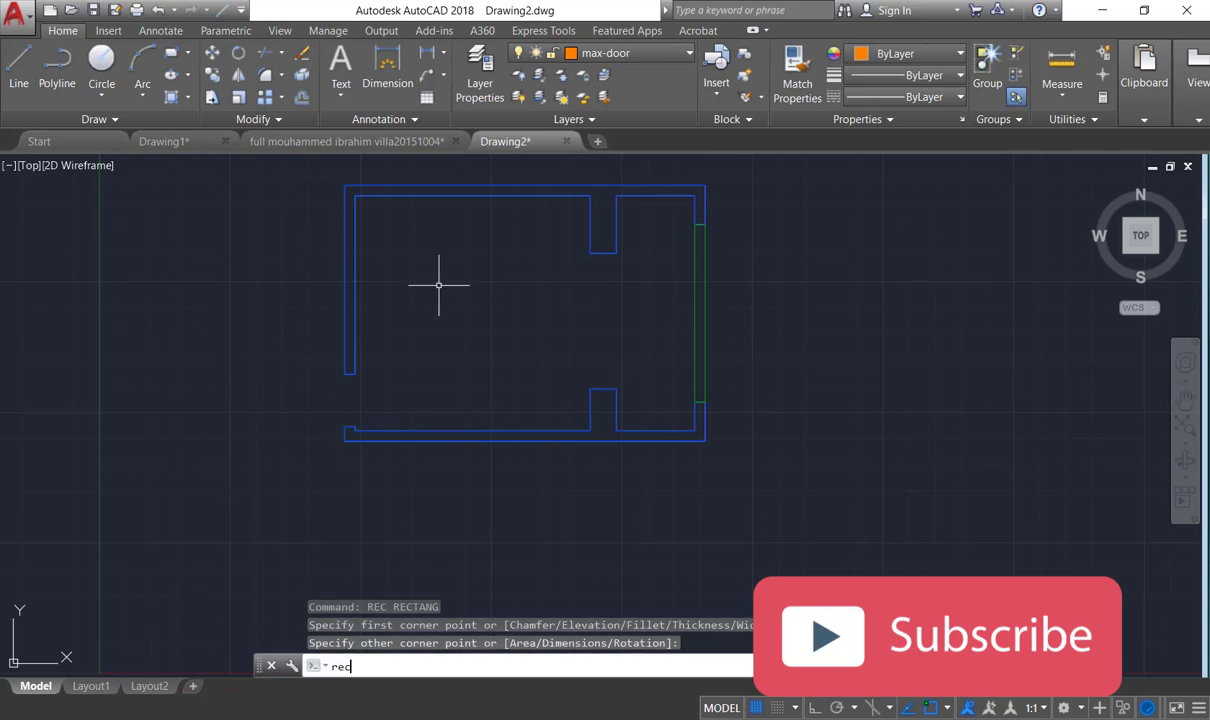
key(Return)
scroll(320, 430, up, 4)
click(413, 268)
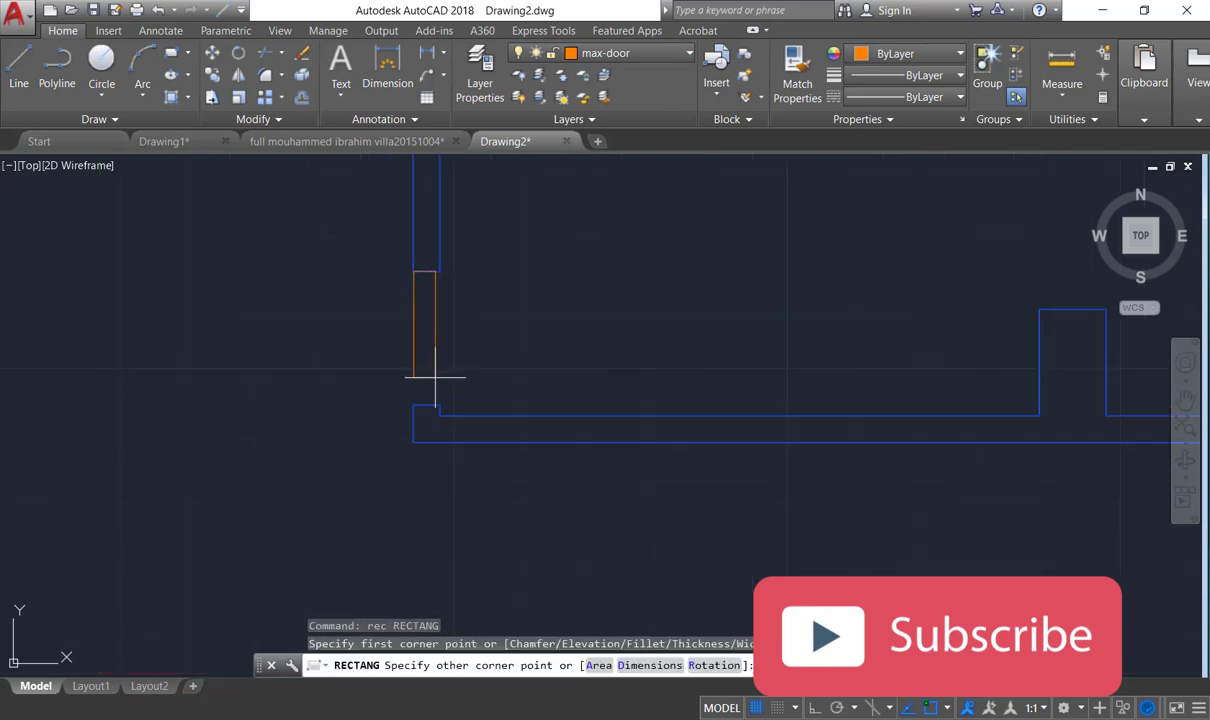
click(438, 413)
scroll(589, 270, down, 4)
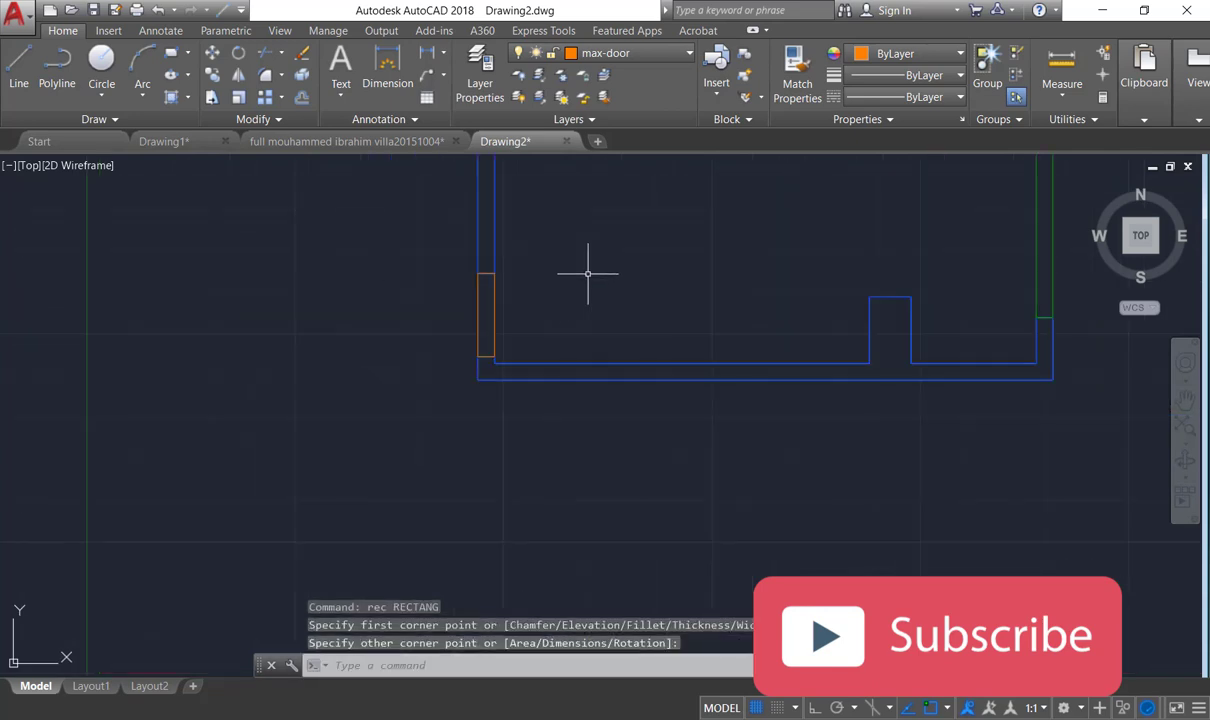
Step: Make max-slab the current layer and create a boundary polyline around the room's interior
click(630, 53)
click(630, 204)
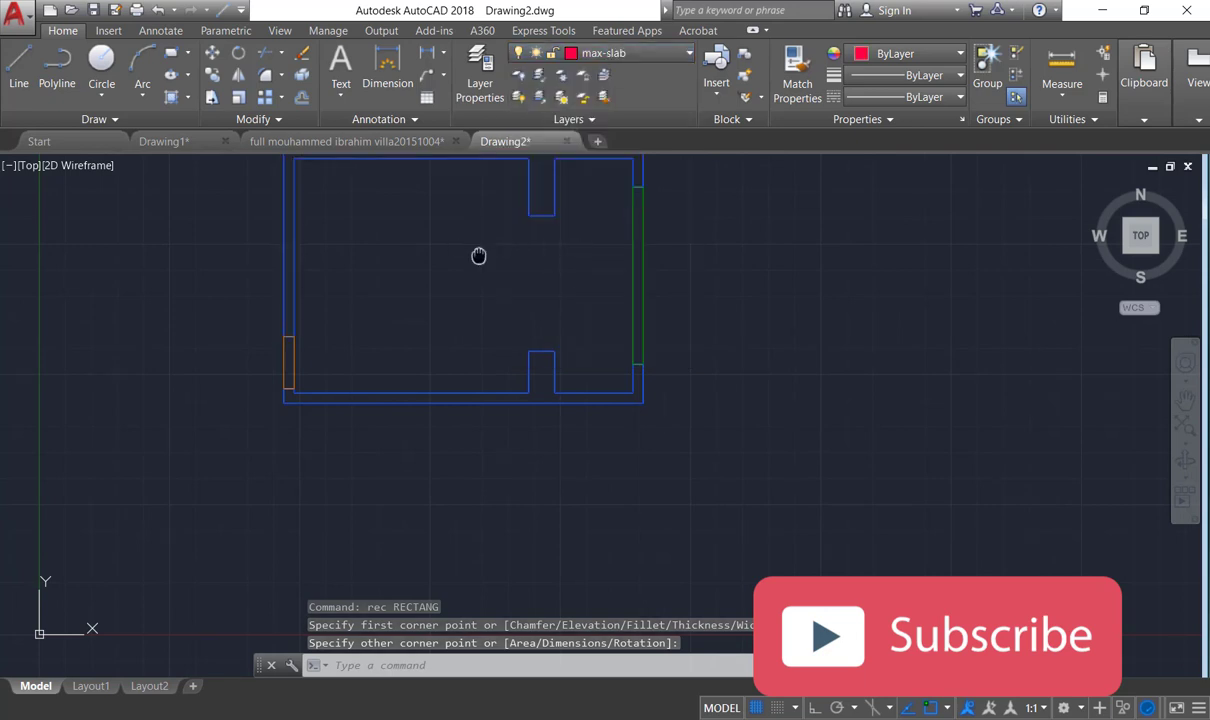
middle_drag(475, 256, 518, 316)
text(bo)
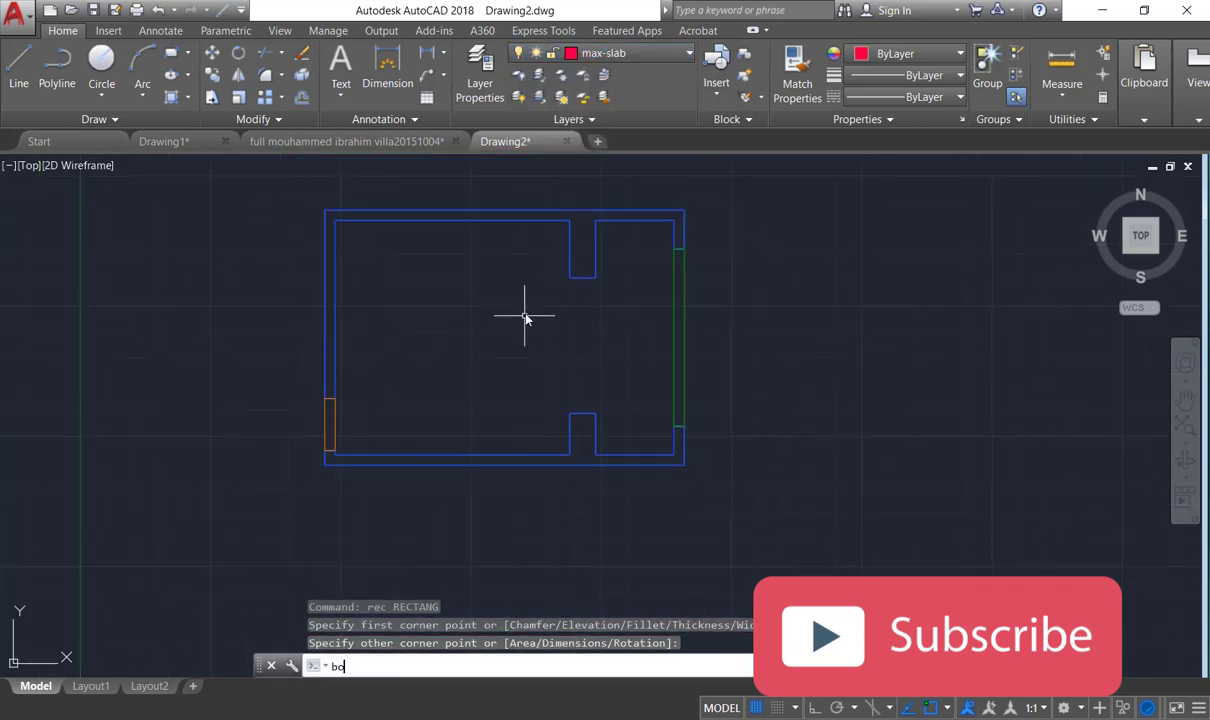
key(Return)
click(525, 313)
key(Return)
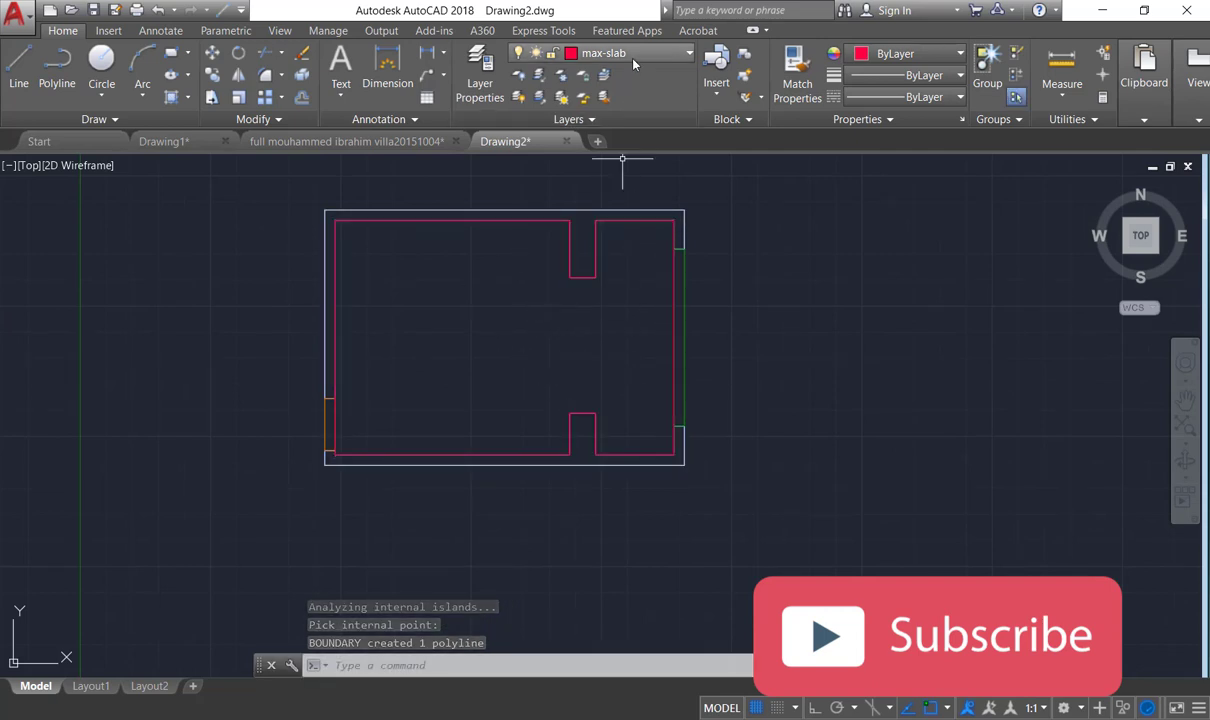
Step: Make Layer2 the current layer
click(600, 53)
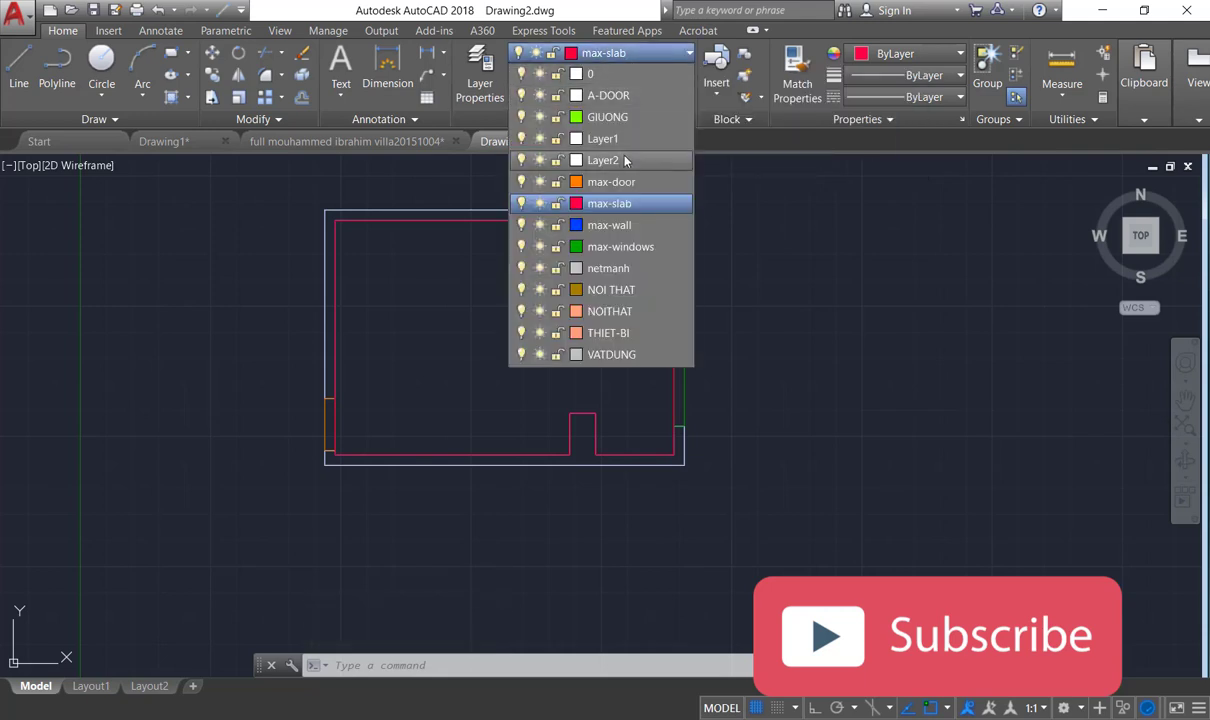
click(590, 155)
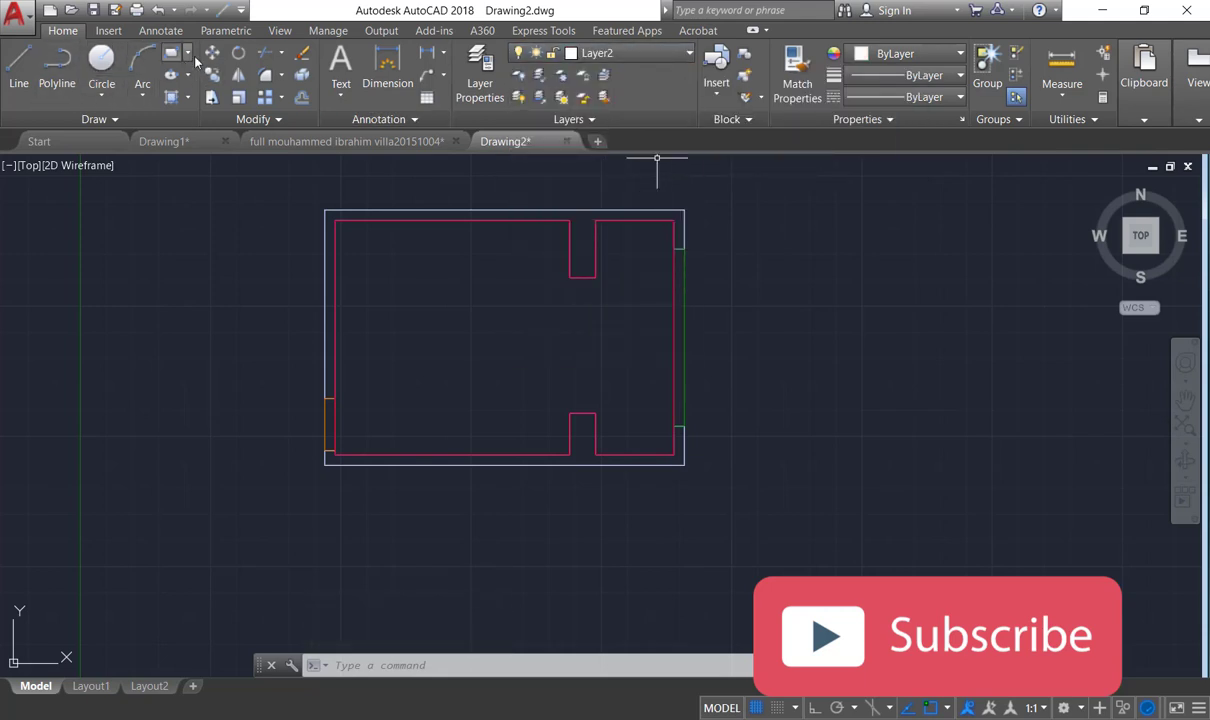
click(575, 55)
click(603, 160)
click(610, 166)
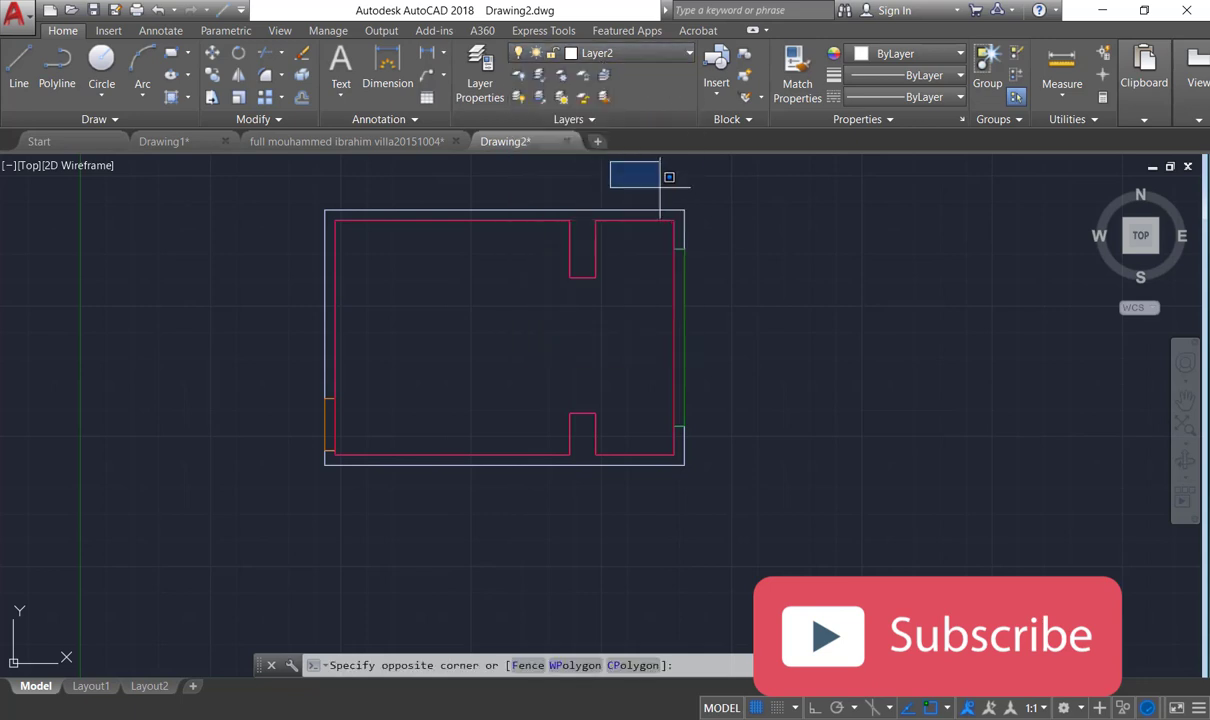
Step: Rename Layer2 as max-celing and close the layer manager
click(480, 83)
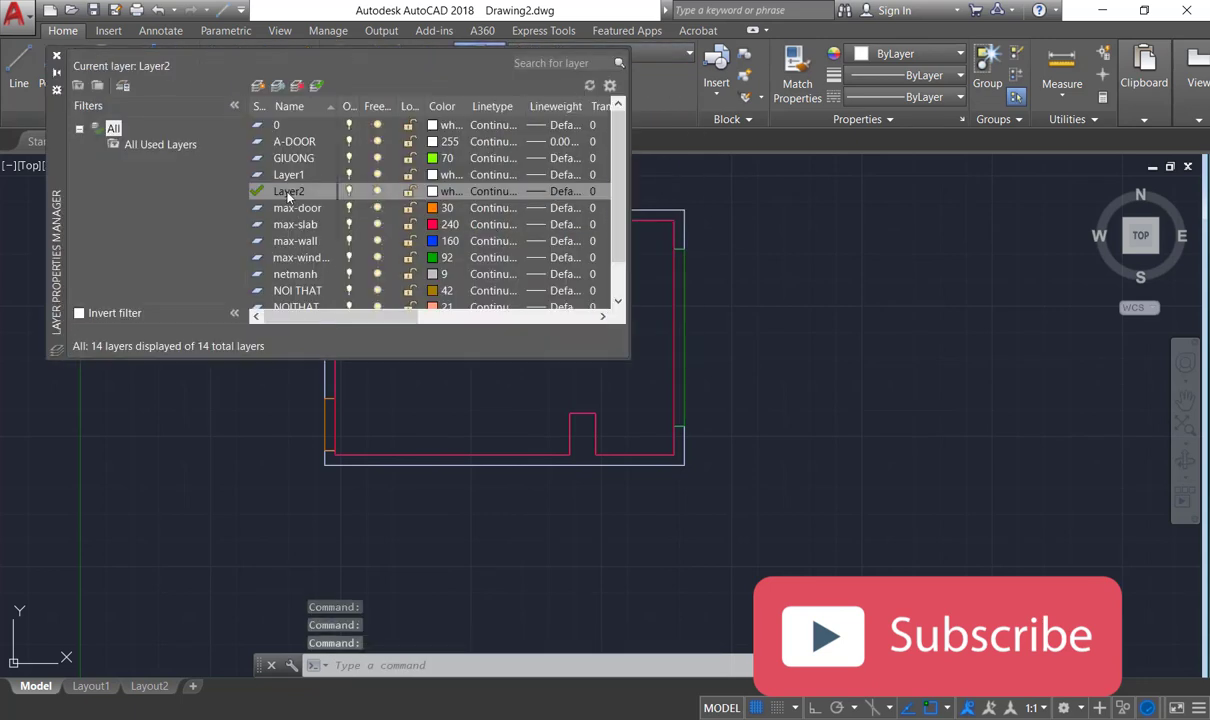
click(289, 193)
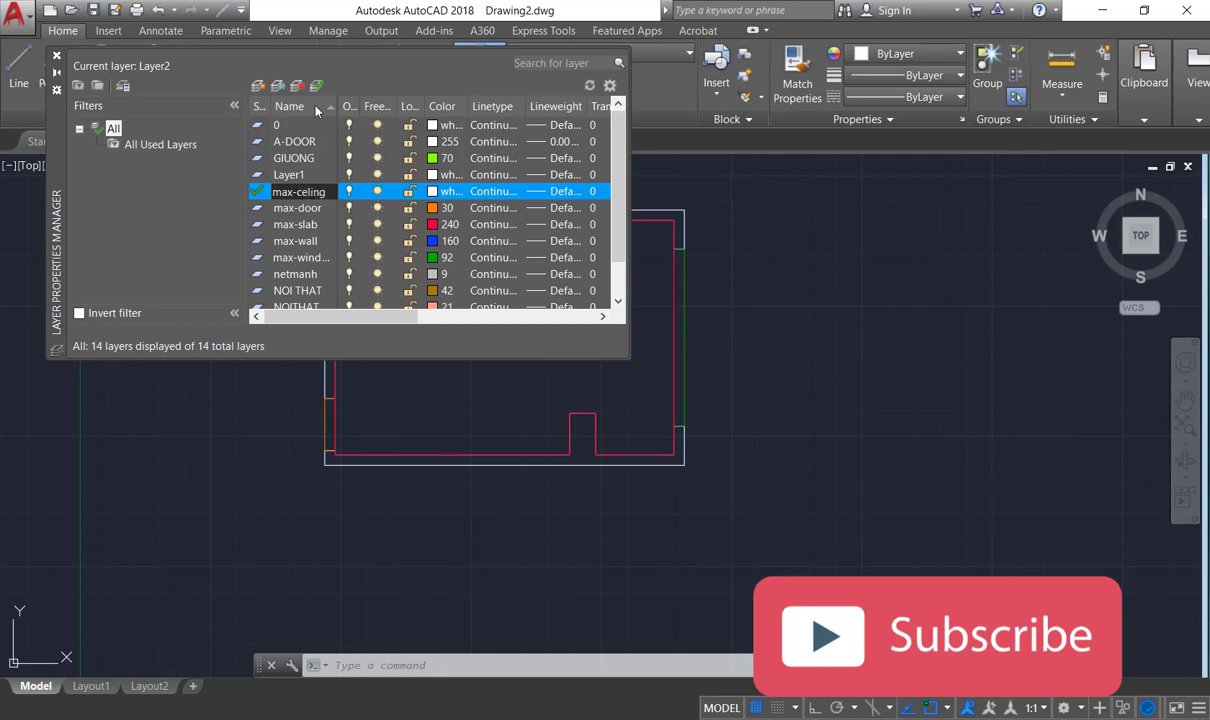
key(Return)
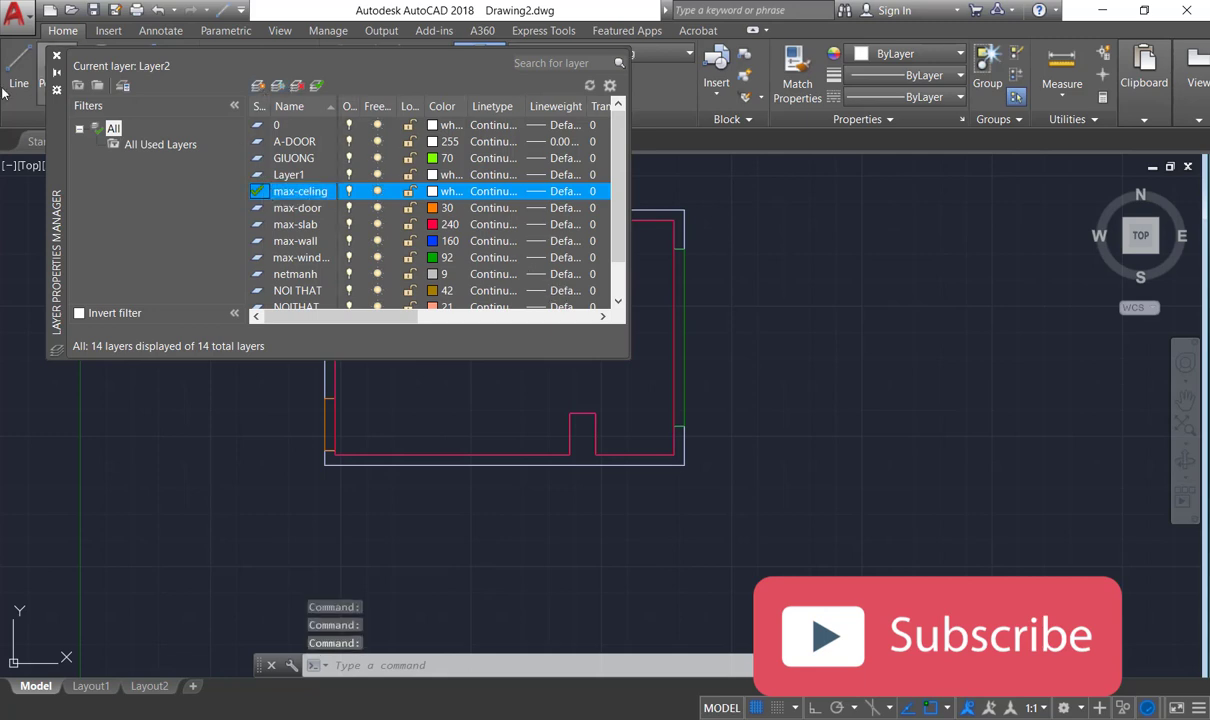
click(57, 57)
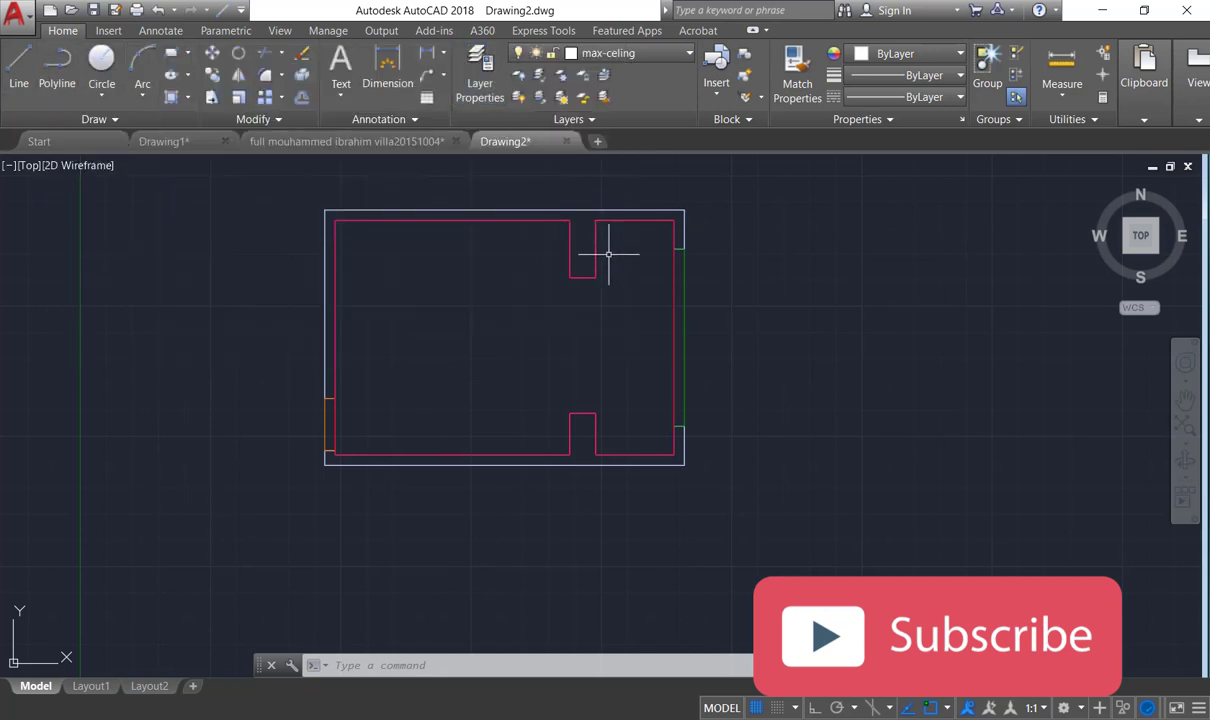
Step: On the max-celing layer, draw a rectangle across the room from the upper-right inner corner to the lower-left inner corner
text(rec)
key(Return)
click(676, 221)
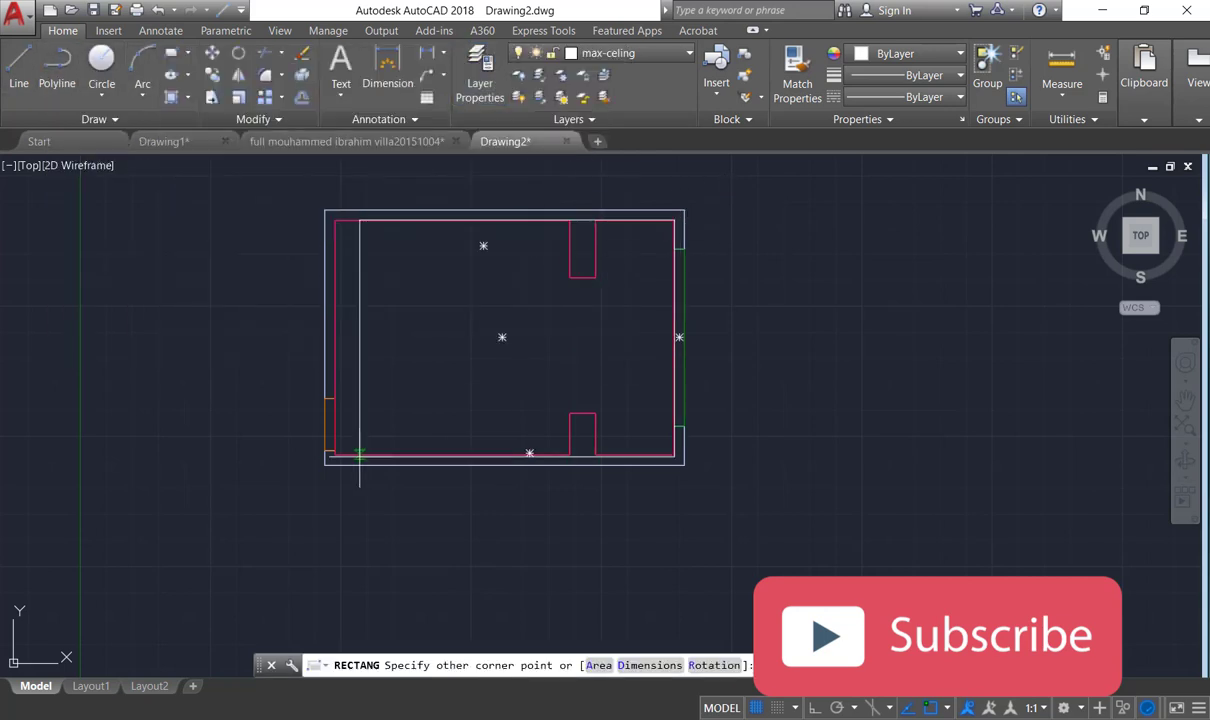
click(335, 453)
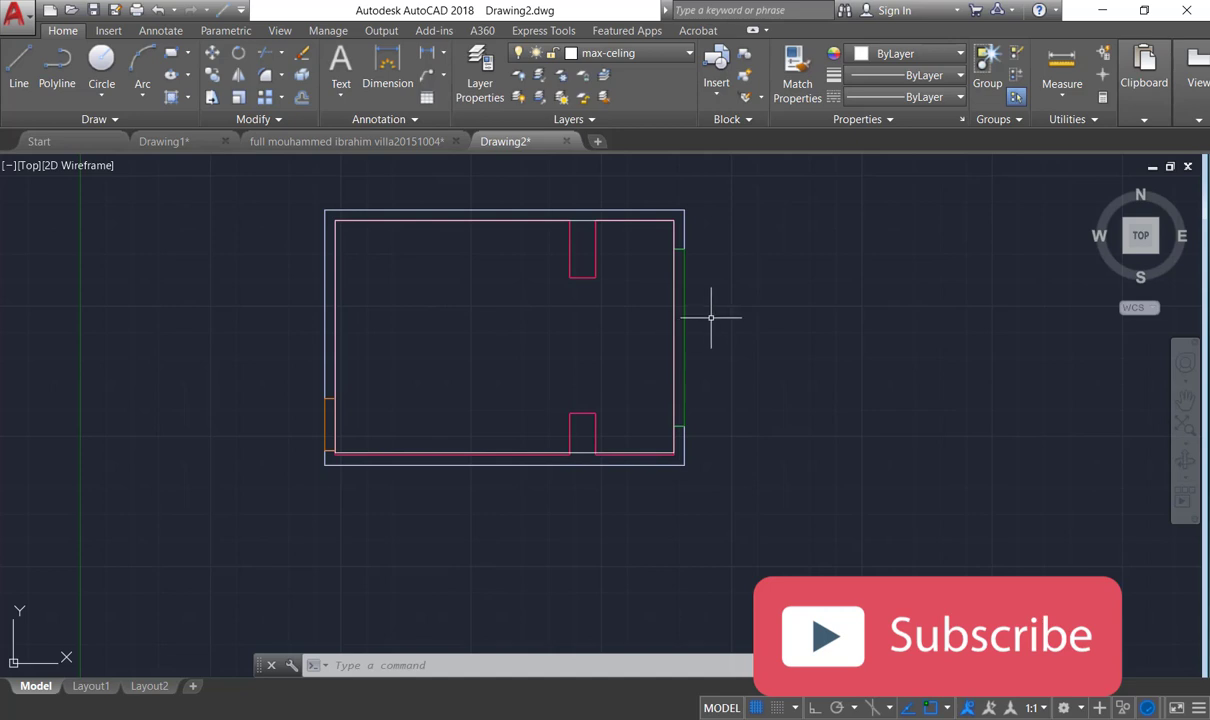
middle_drag(663, 239, 563, 264)
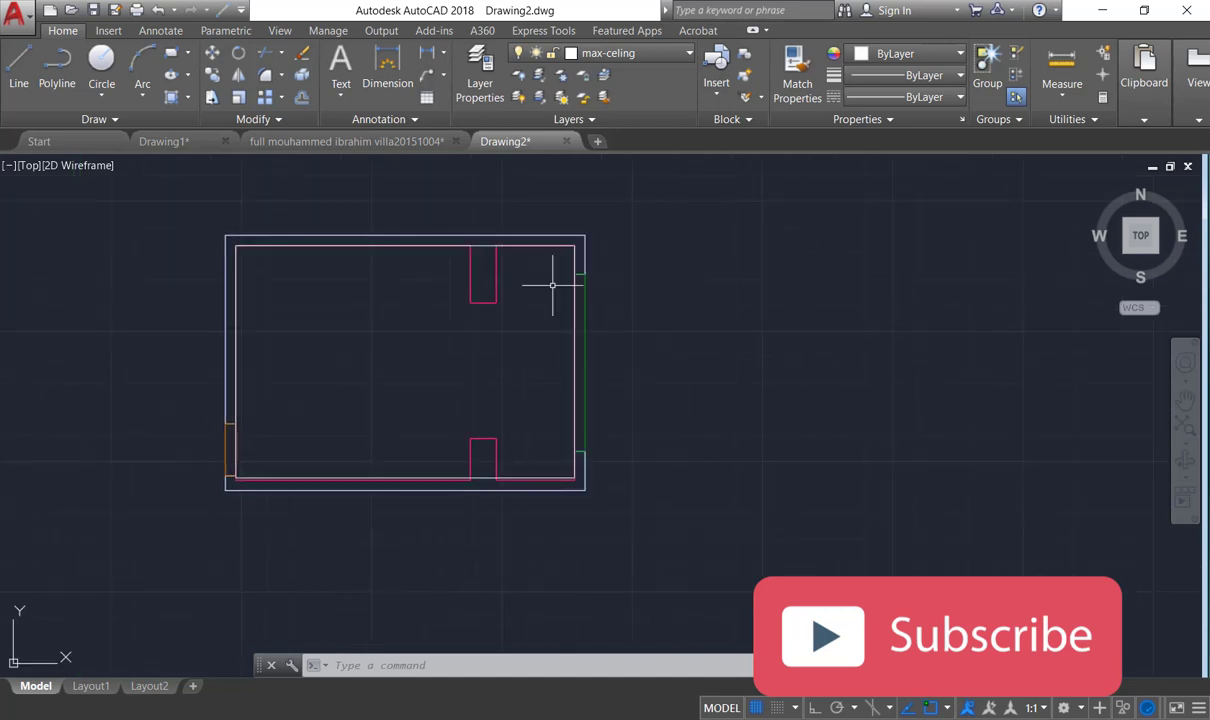
middle_drag(316, 335, 376, 326)
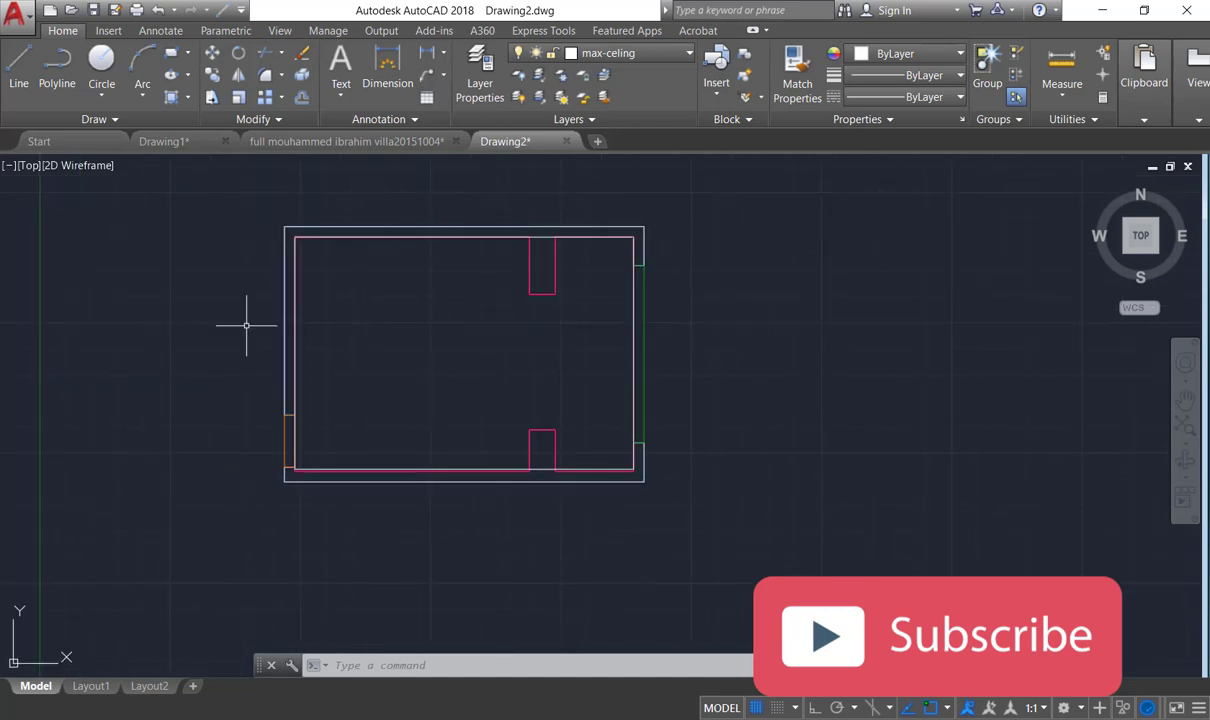
Step: Start saving the drawing under a new name and create and open a Desktop folder named interior workshop
click(15, 13)
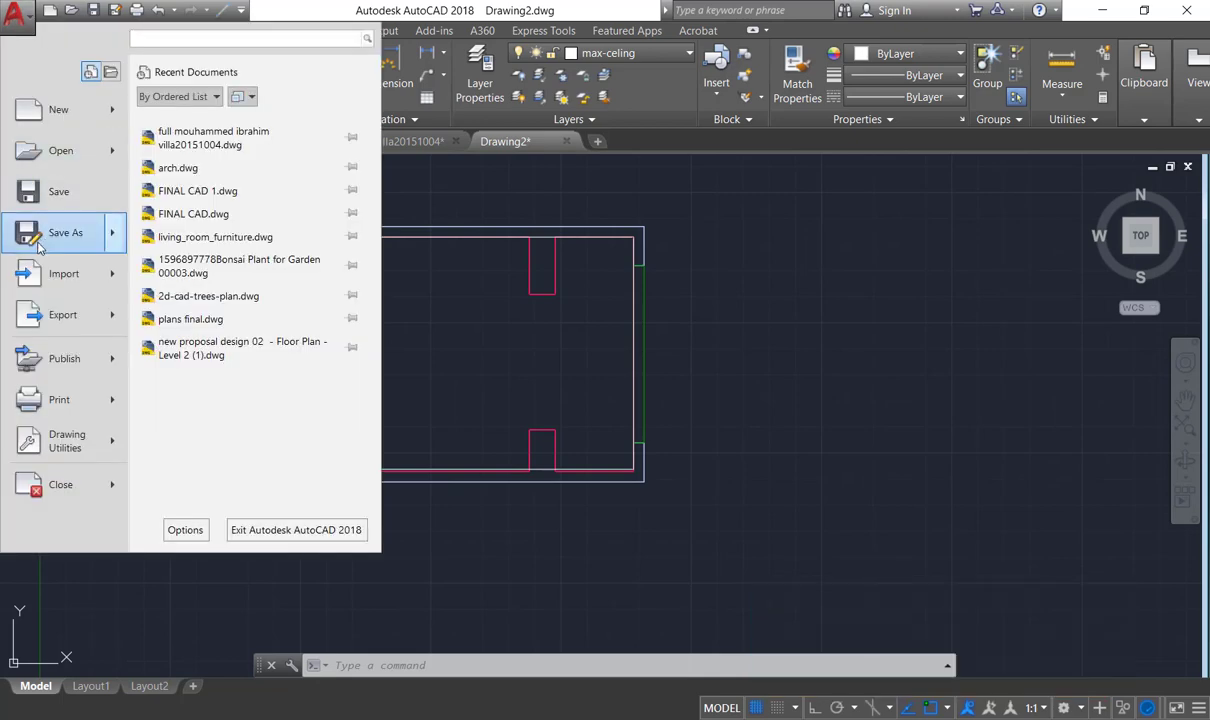
click(50, 232)
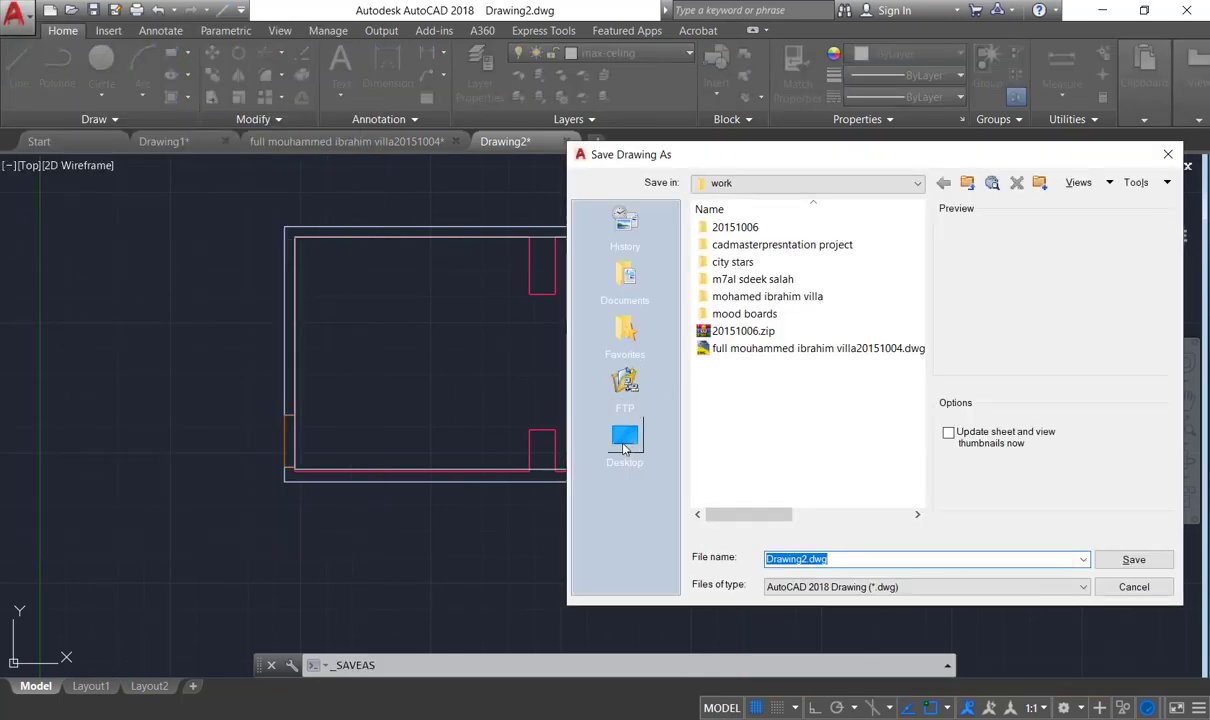
click(624, 440)
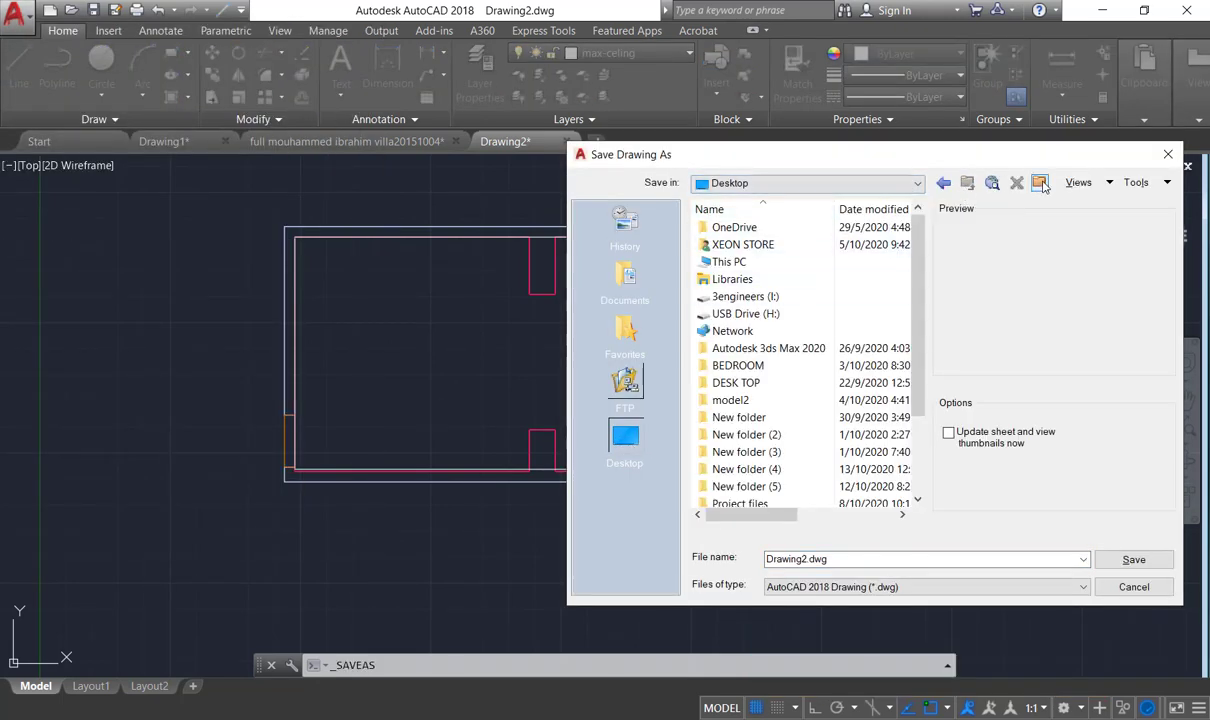
scroll(863, 405, down, 2)
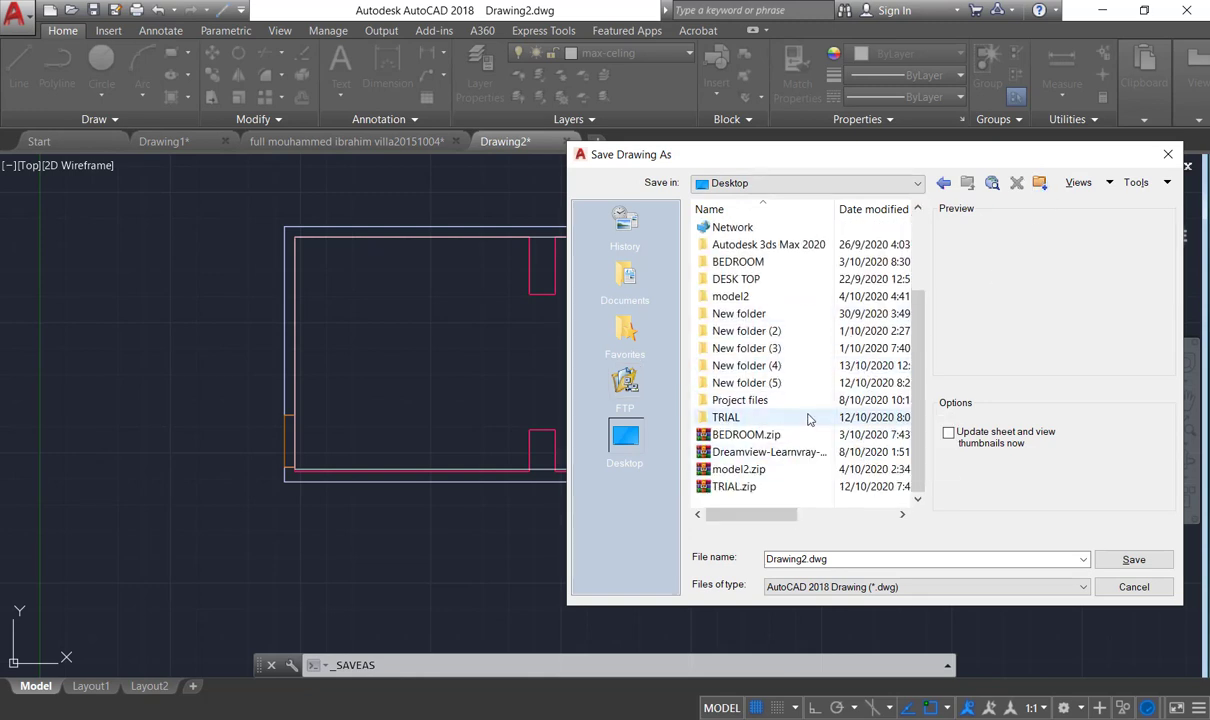
right_click(811, 410)
mouse_move(1025, 627)
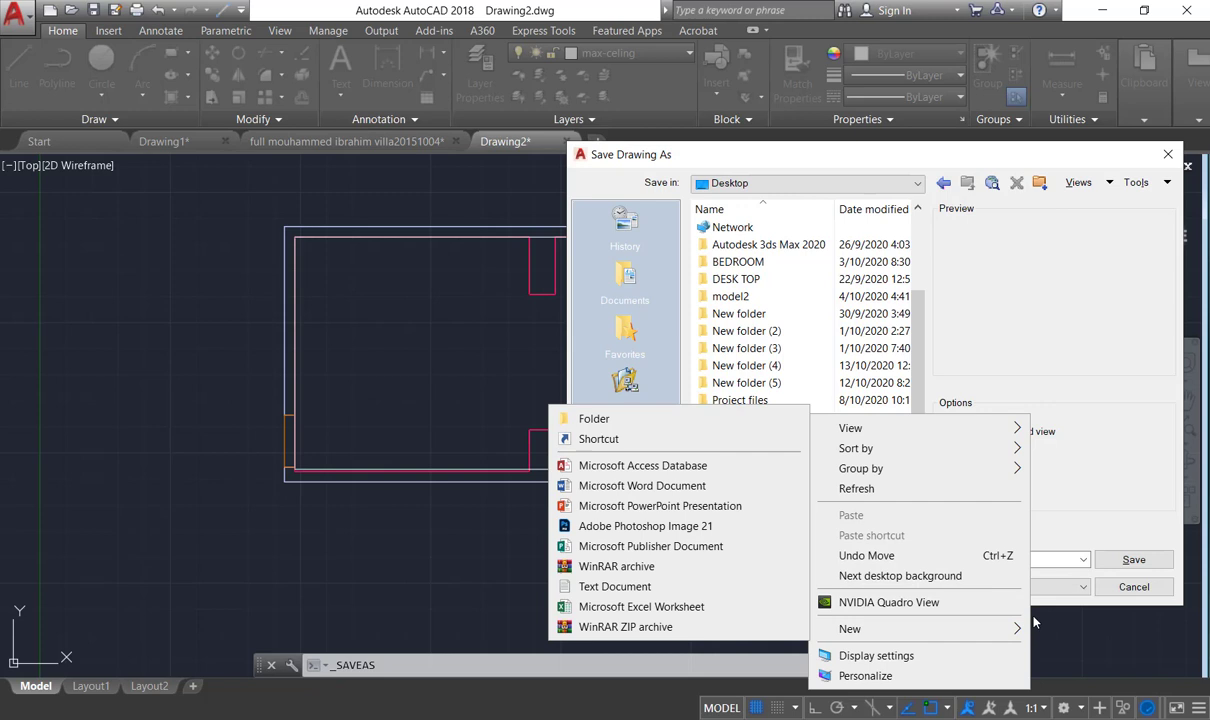
click(643, 420)
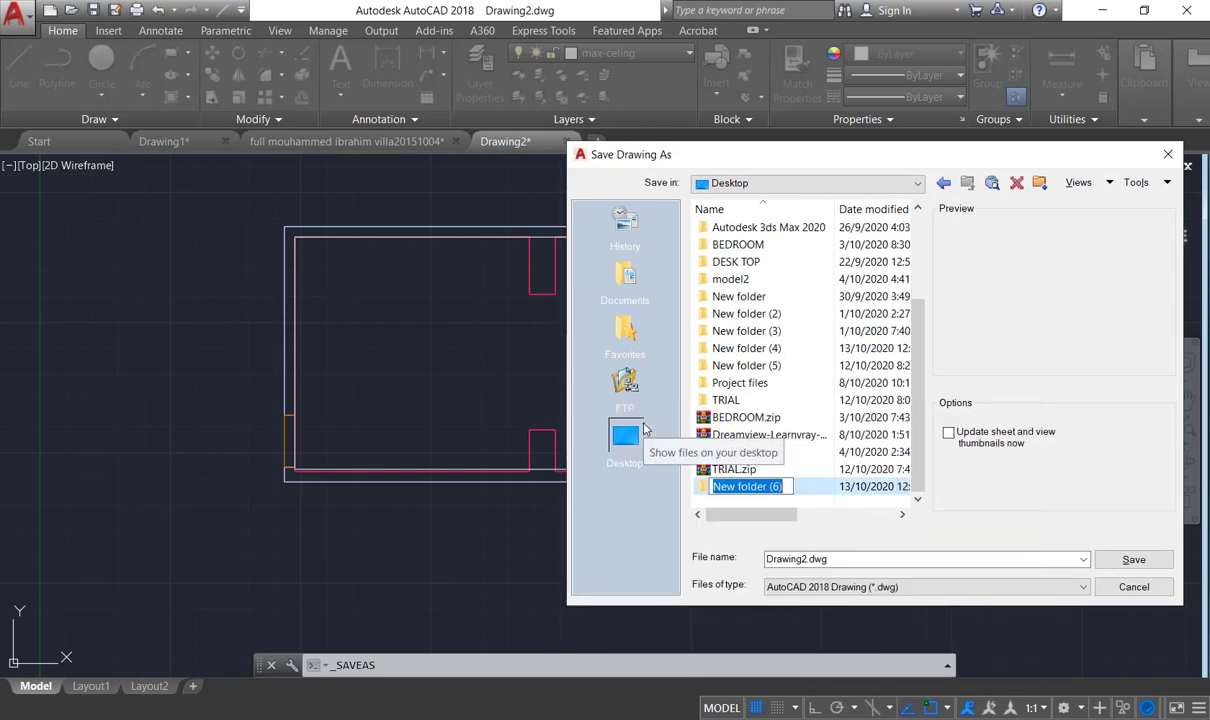
text(interior)
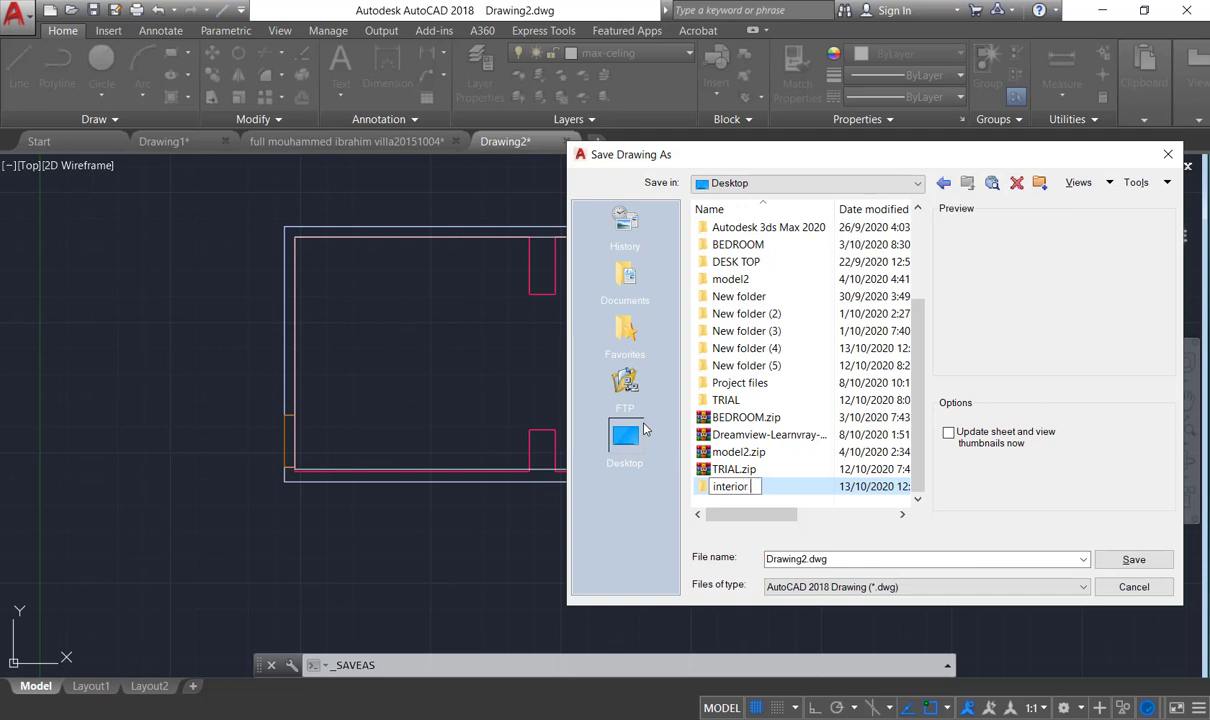
text(workshop)
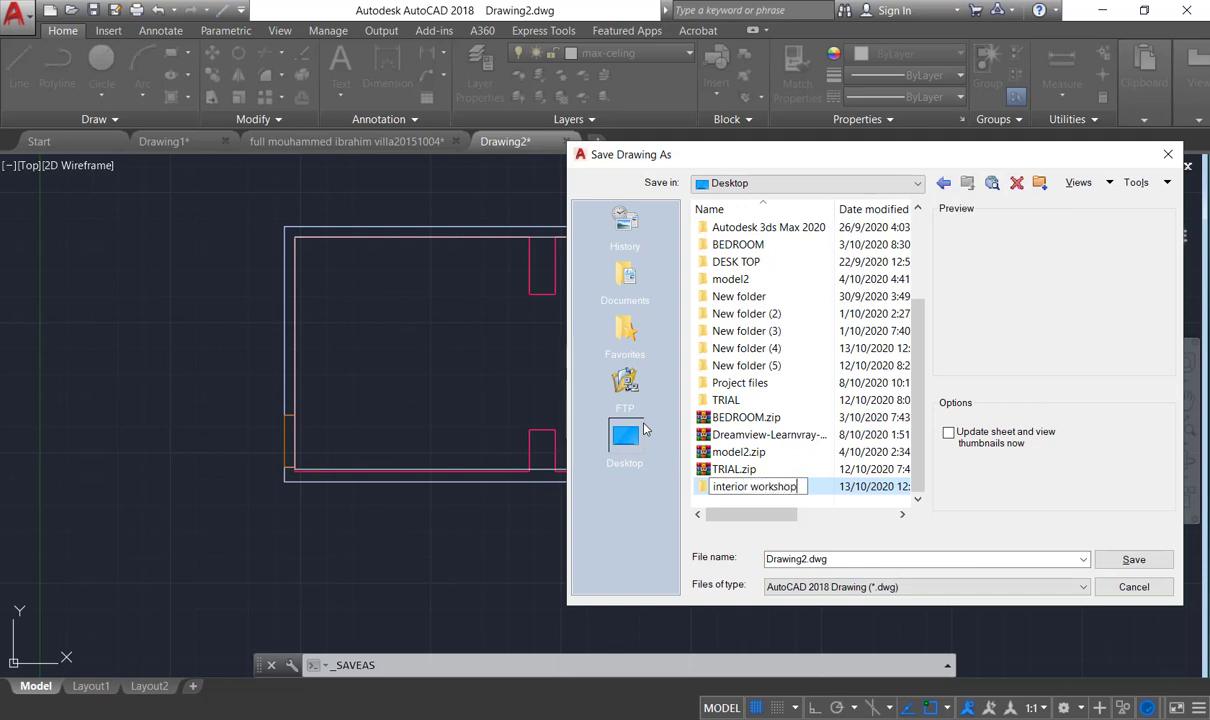
key(Return)
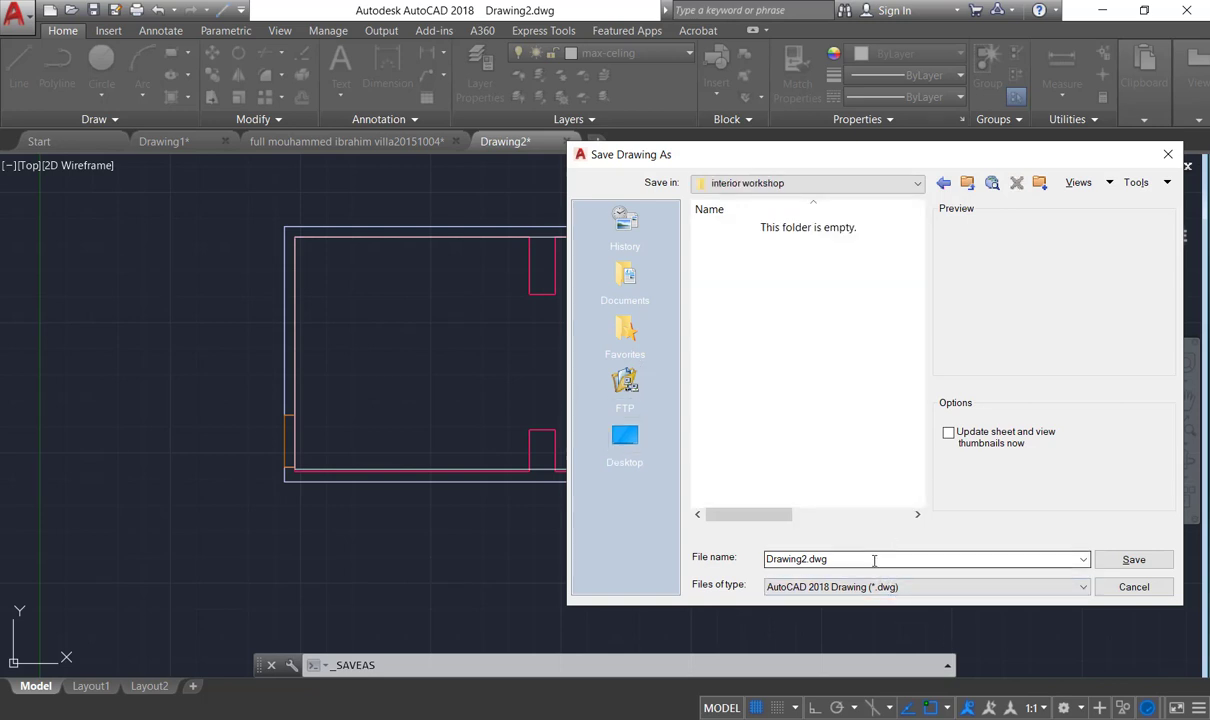
Step: Save the drawing as 01 in the interior workshop folder
text(01)
key(Return)
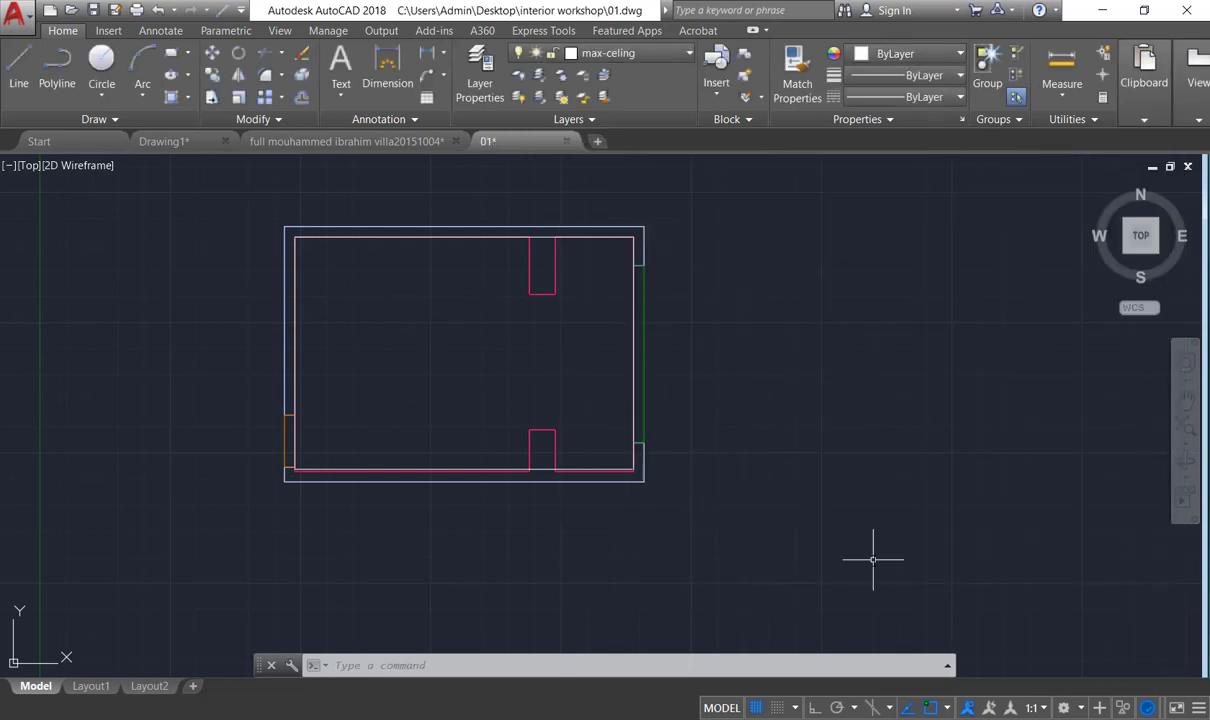
scroll(510, 330, down, 3)
scroll(573, 416, up, 2)
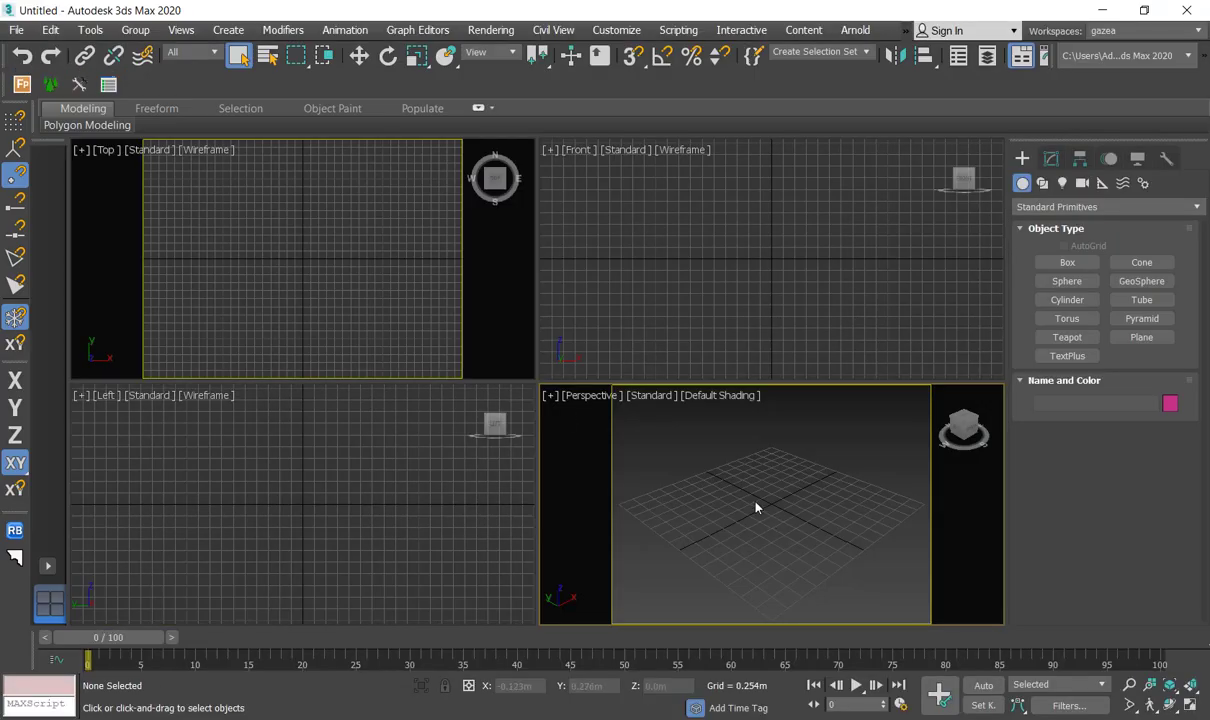
Step: Switch to 3ds Max, hide the safe frames in the Perspective and Top viewports, and maximize the Perspective viewport
key(shift+f)
click(306, 304)
key(shift+f)
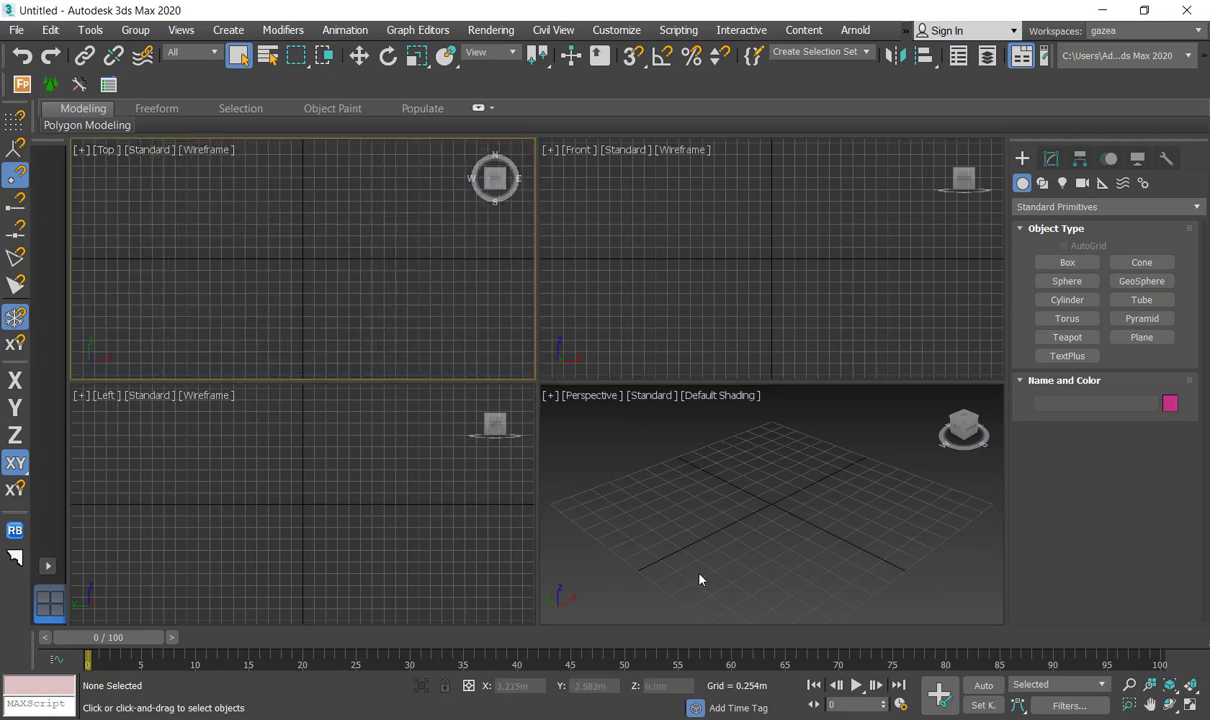
click(736, 527)
key(alt+w)
Step: Set the system unit scale to centimeters, keeping meters as the display unit
click(616, 30)
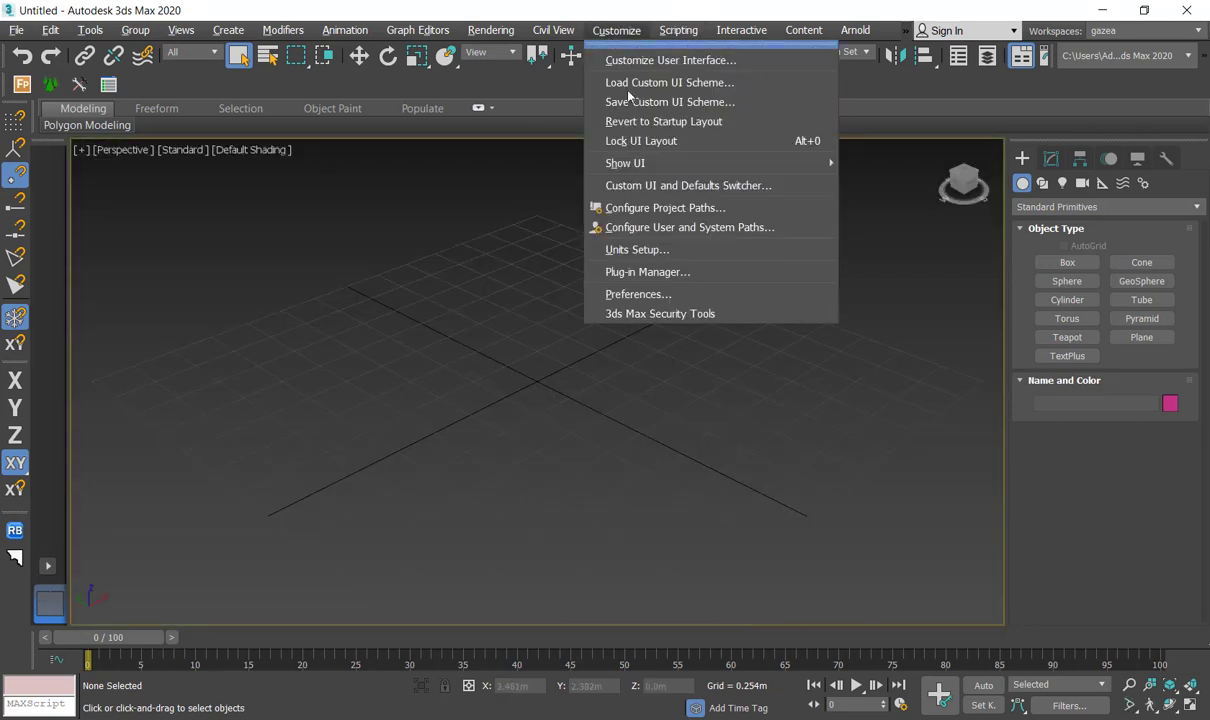
click(637, 249)
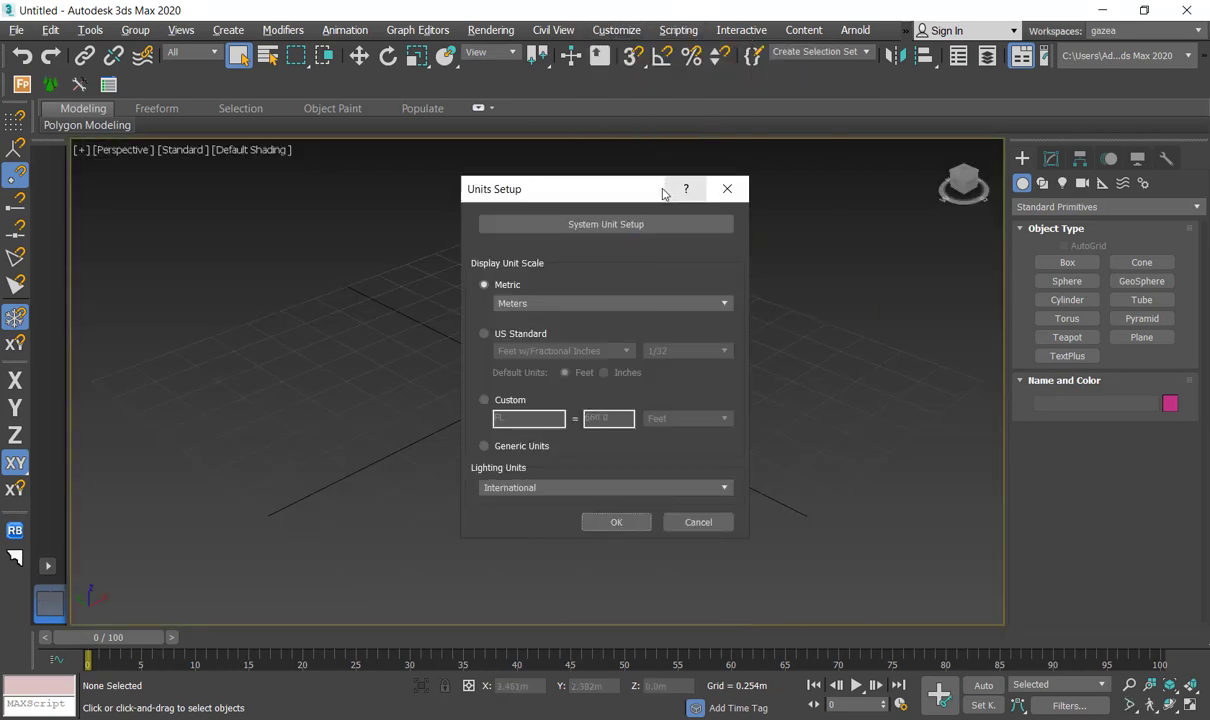
click(606, 224)
click(665, 307)
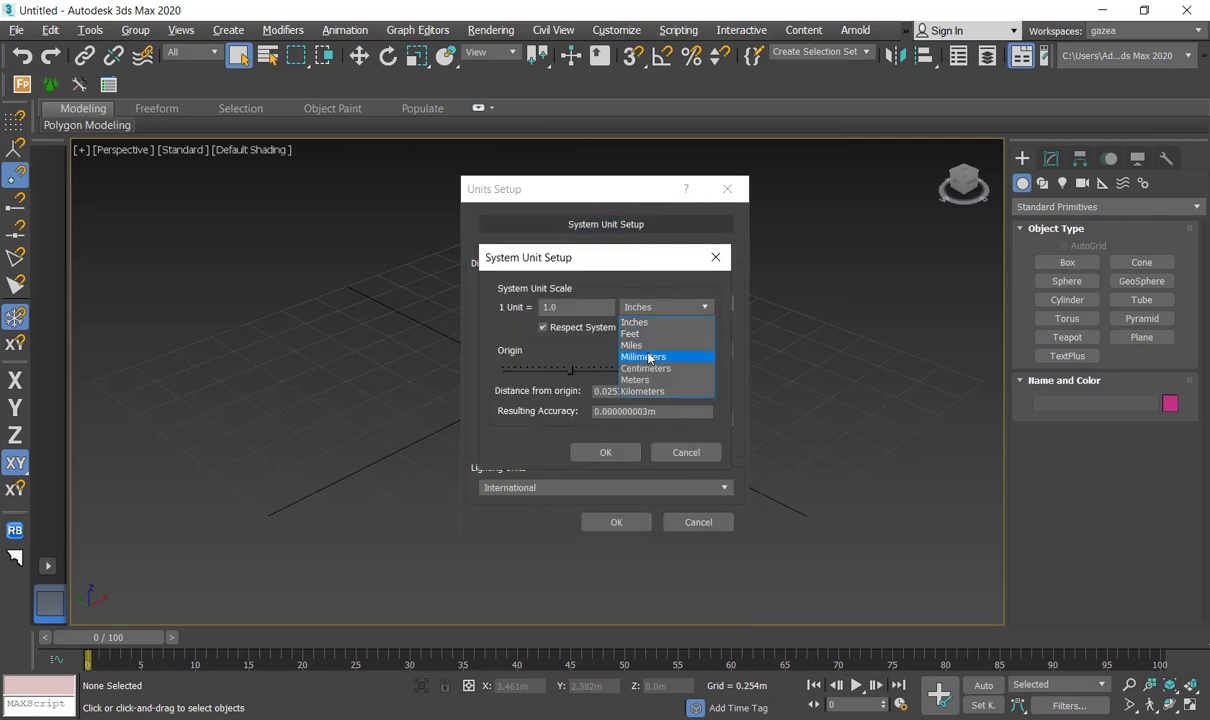
click(646, 369)
click(605, 453)
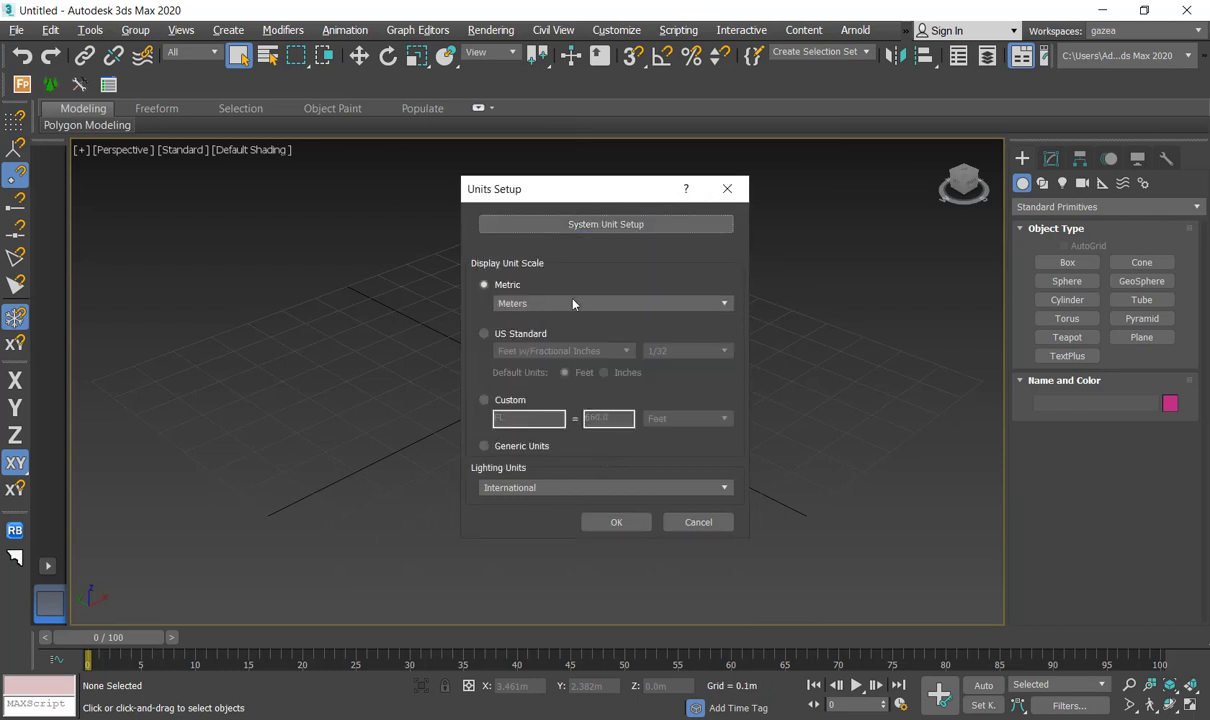
click(616, 522)
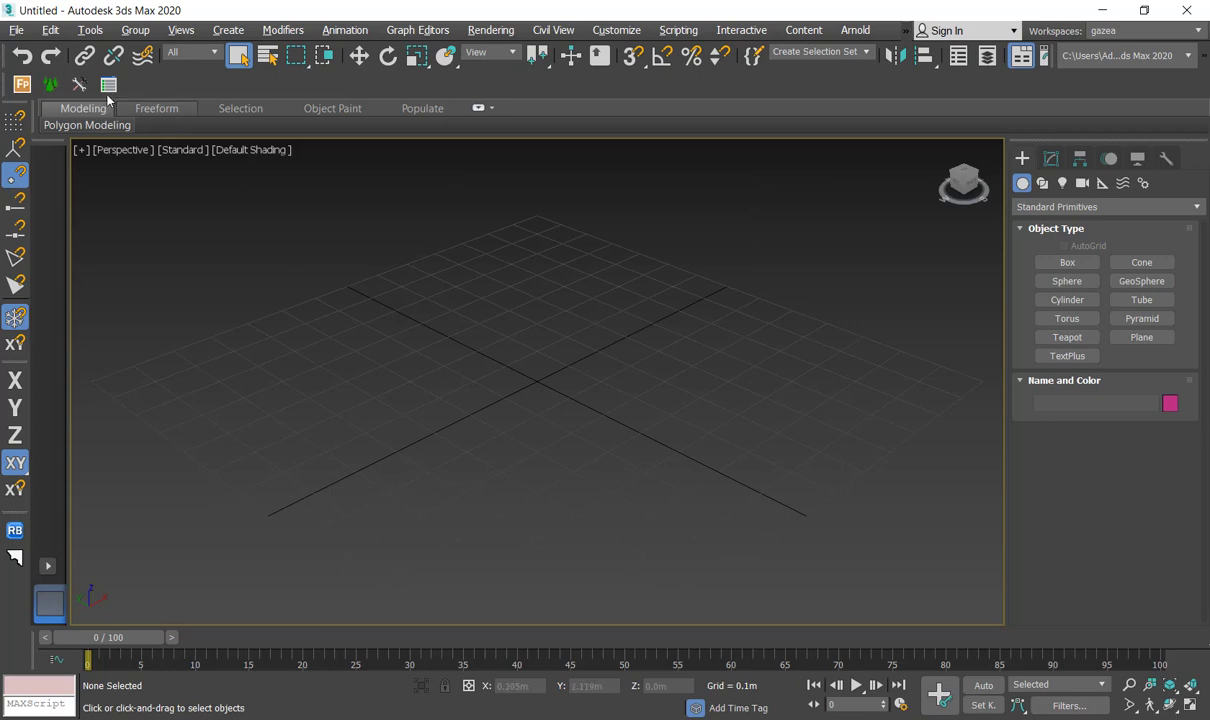
Step: Start importing 01.dwg from the Desktop's interior workshop folder and set the incoming file units to Meters
click(16, 30)
mouse_move(45, 260)
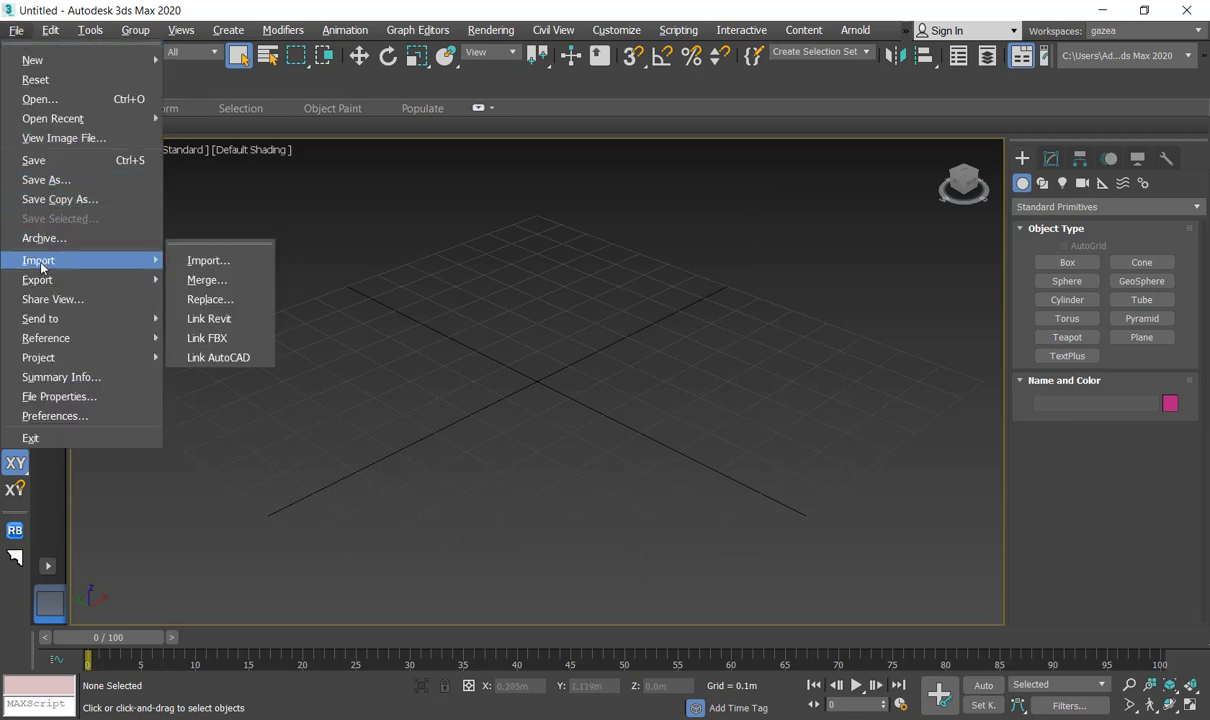
click(190, 248)
click(60, 182)
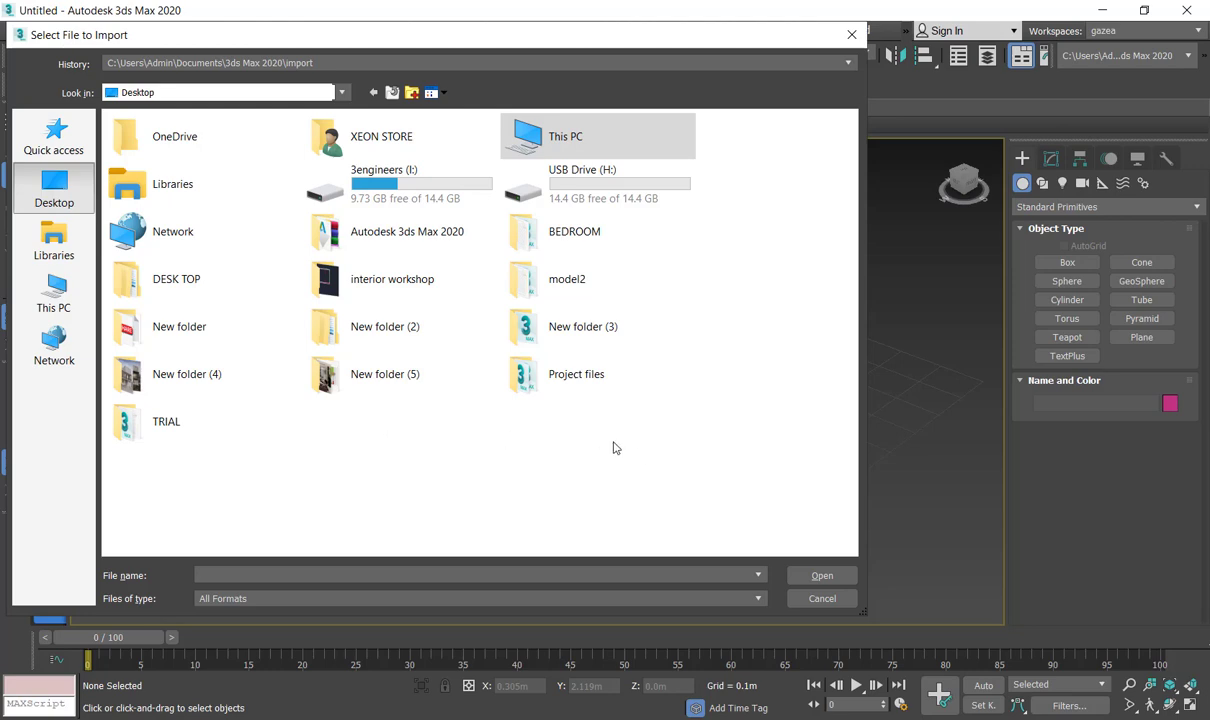
double_click(392, 279)
double_click(150, 140)
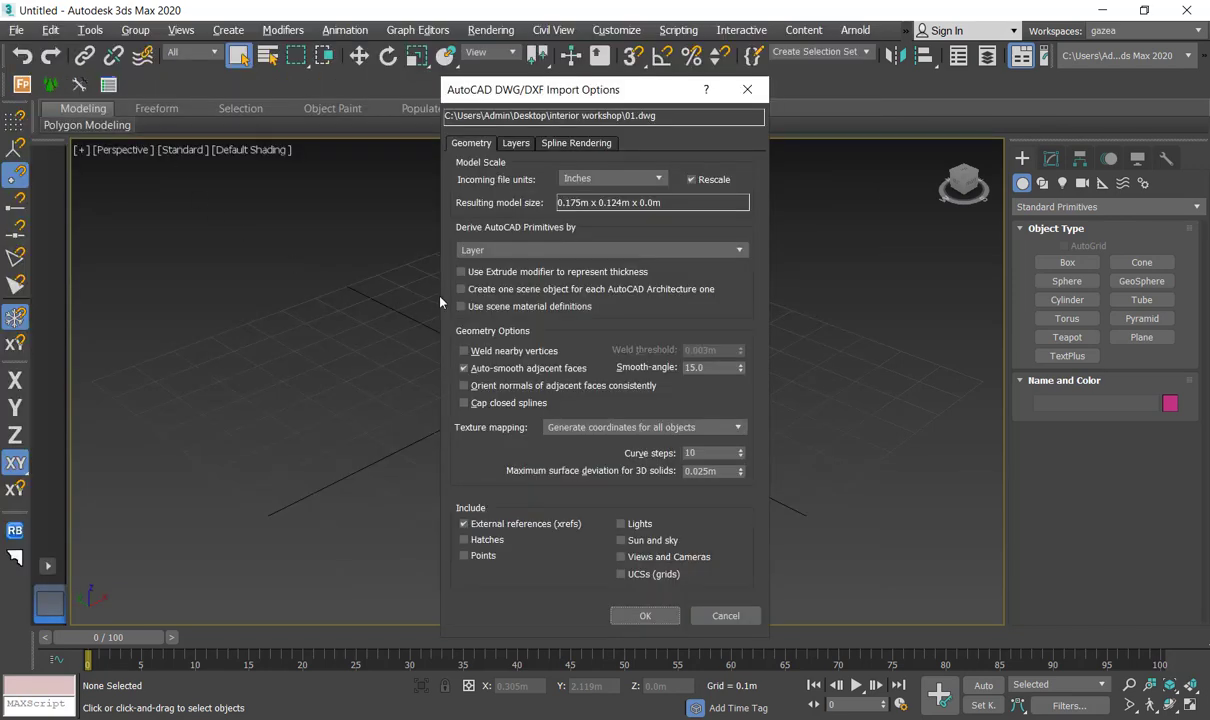
click(624, 180)
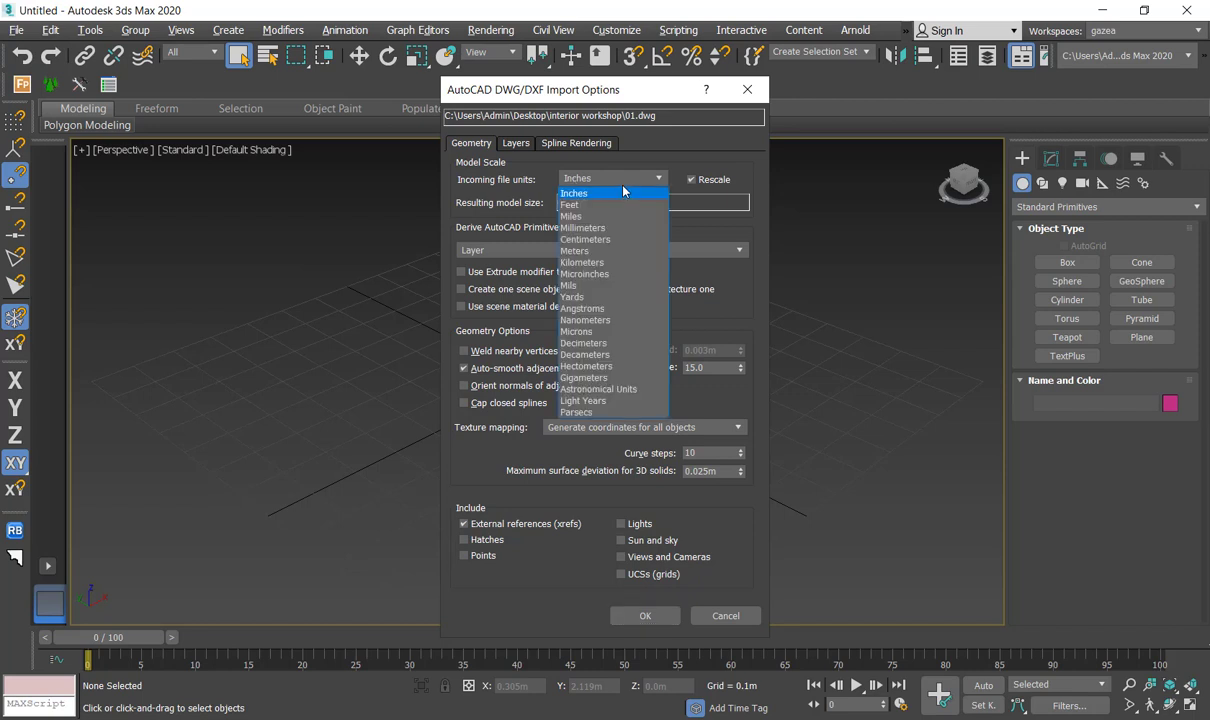
click(594, 249)
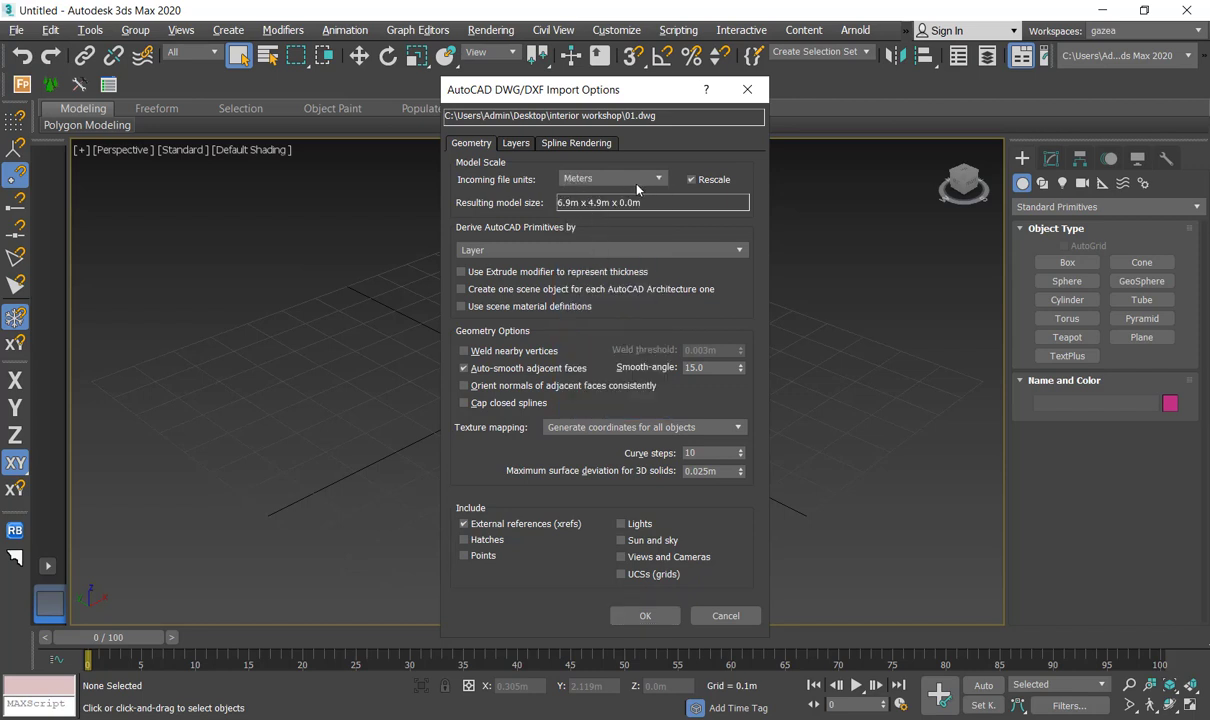
Step: Restrict the import to the max-celing, max-door, max-slab, max-wall and max-windows layers and complete it
click(515, 143)
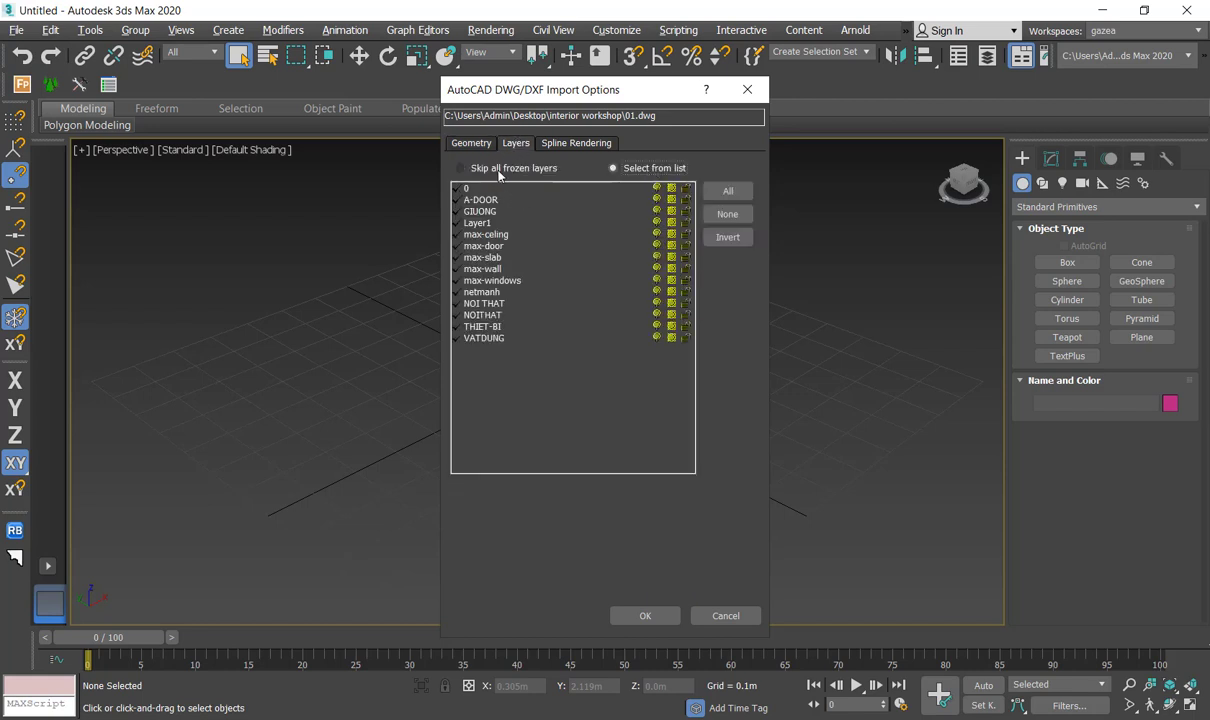
click(727, 214)
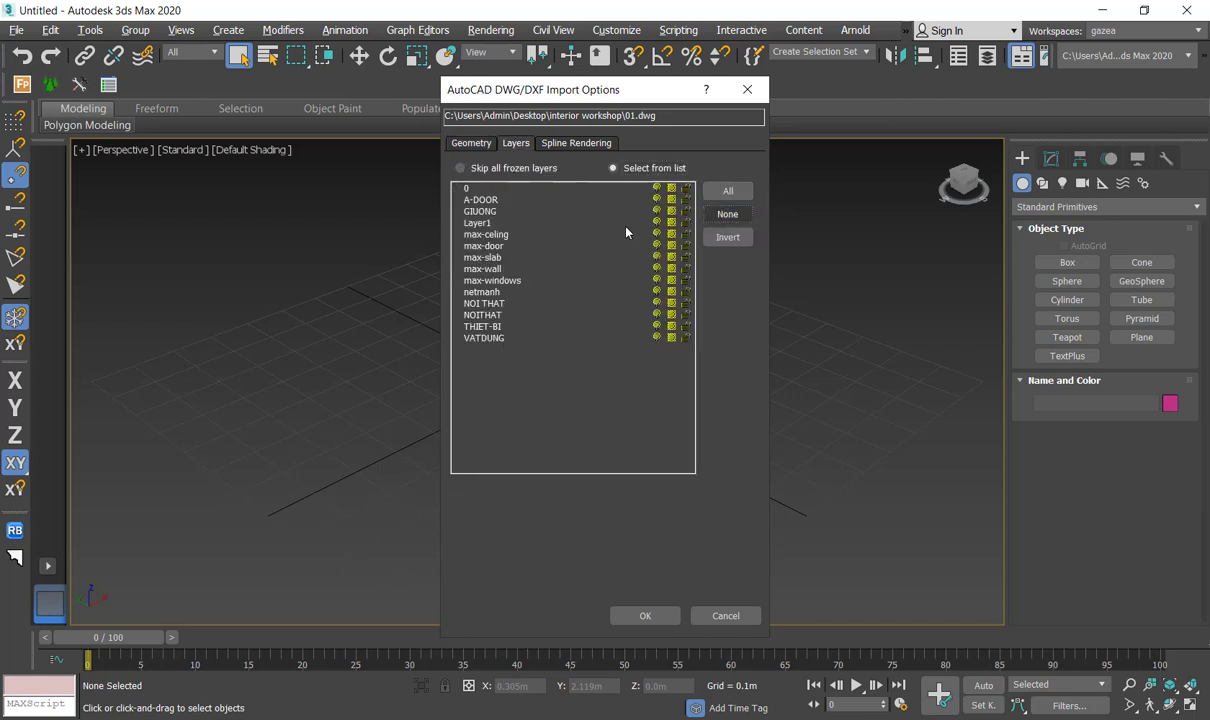
click(467, 234)
click(479, 258)
click(482, 269)
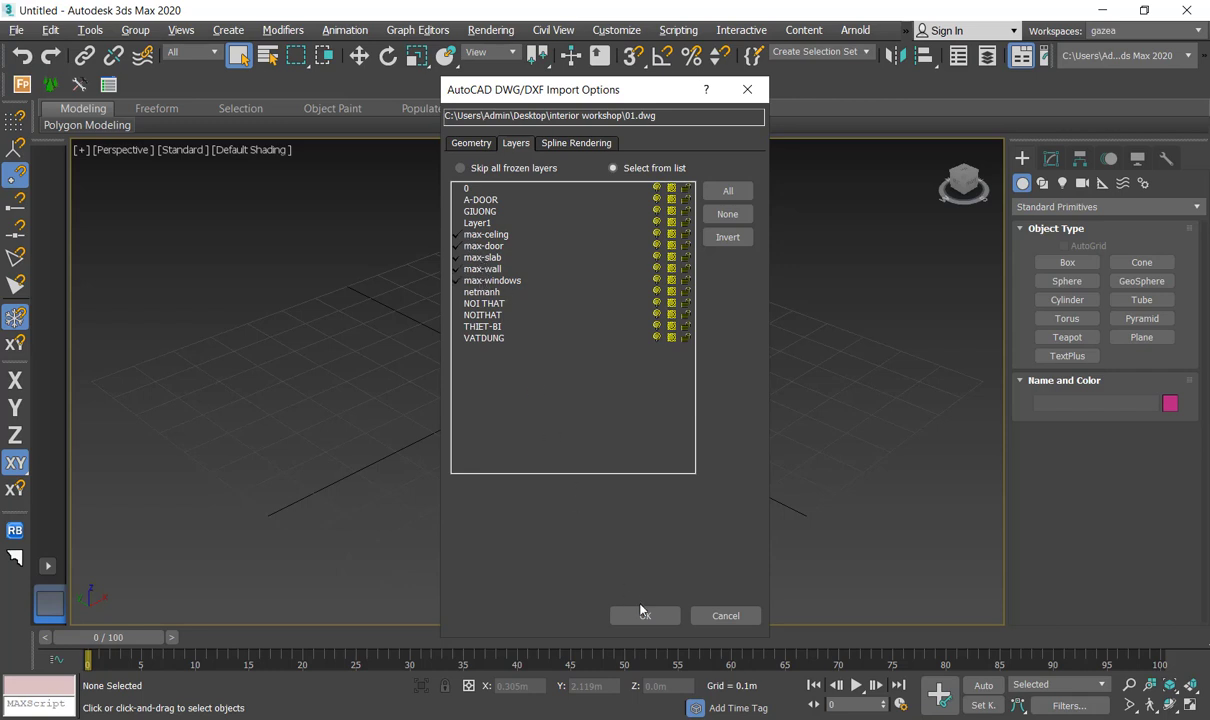
click(645, 615)
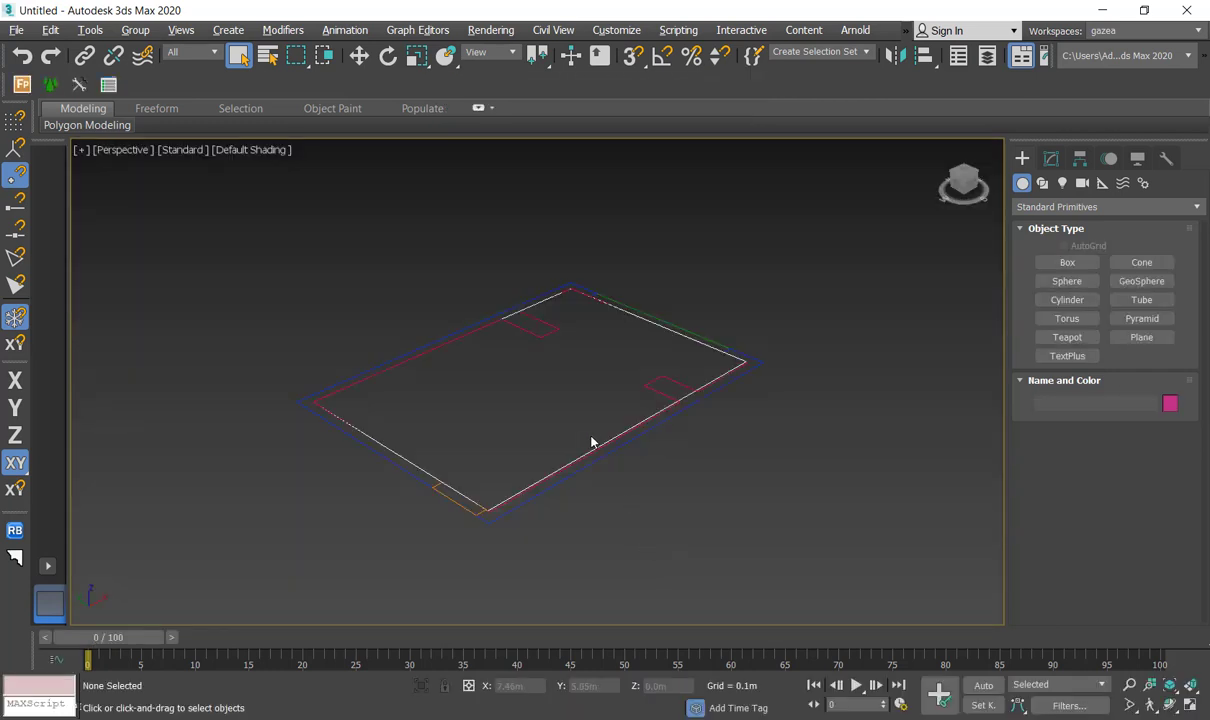
Step: Apply an Extrude modifier to the max-wall outline with an amount of 3.1 m
click(766, 365)
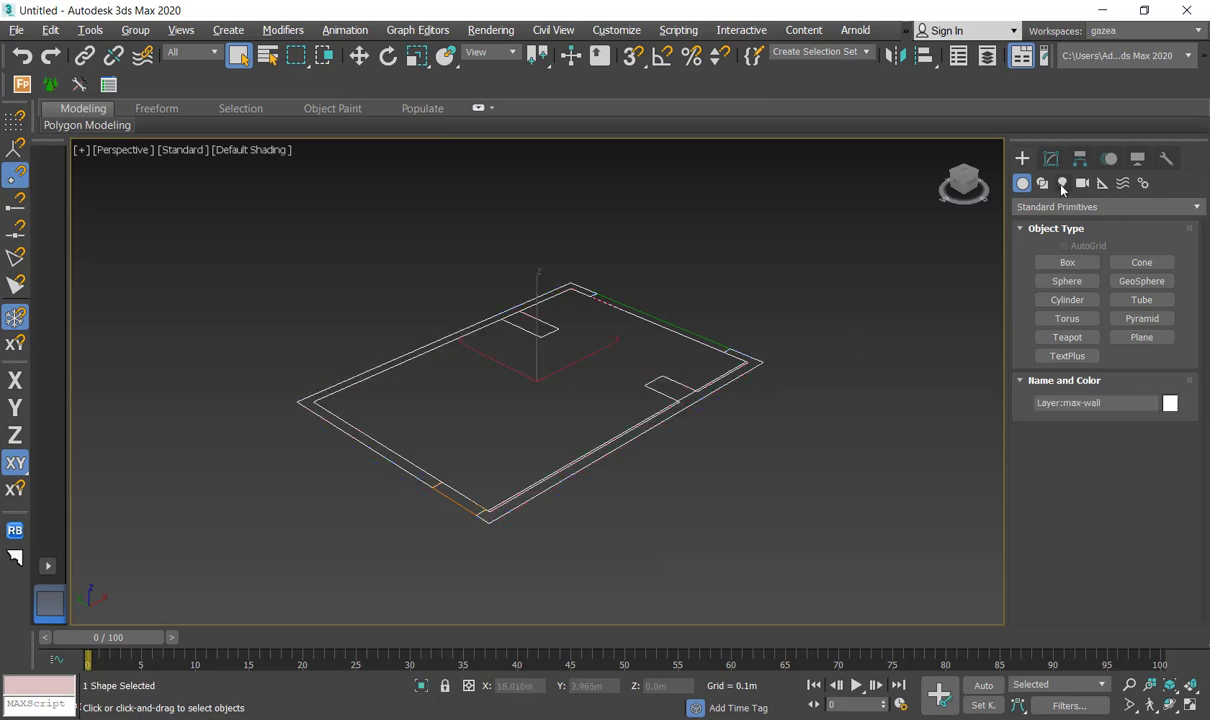
click(1051, 158)
click(1064, 209)
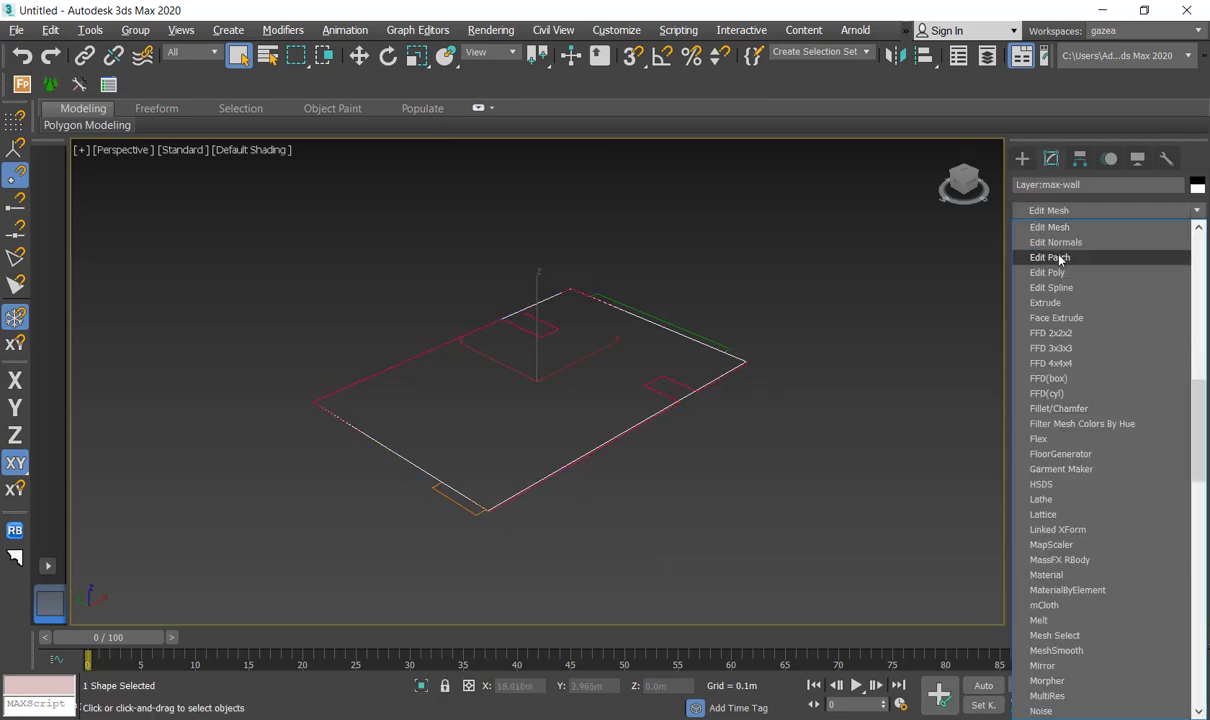
click(1046, 302)
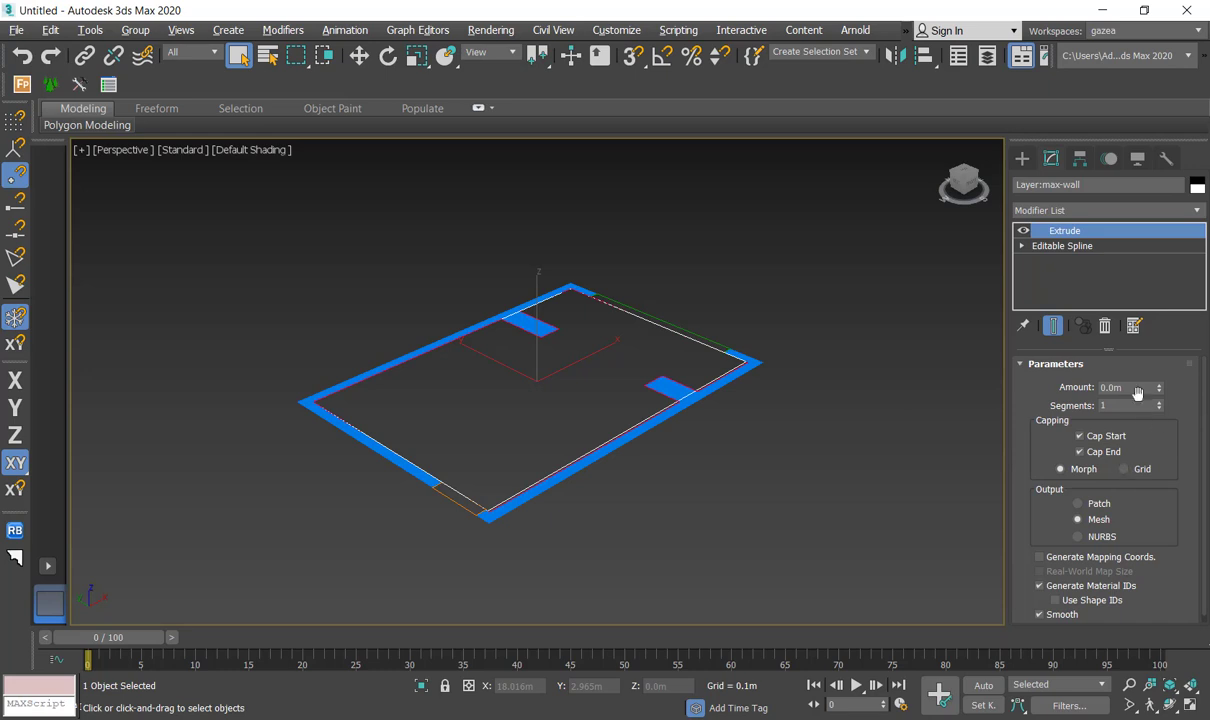
double_click(1130, 388)
text(3.1)
key(Return)
Step: Raise the max-door outline to a Z position of 2.2 m
click(445, 500)
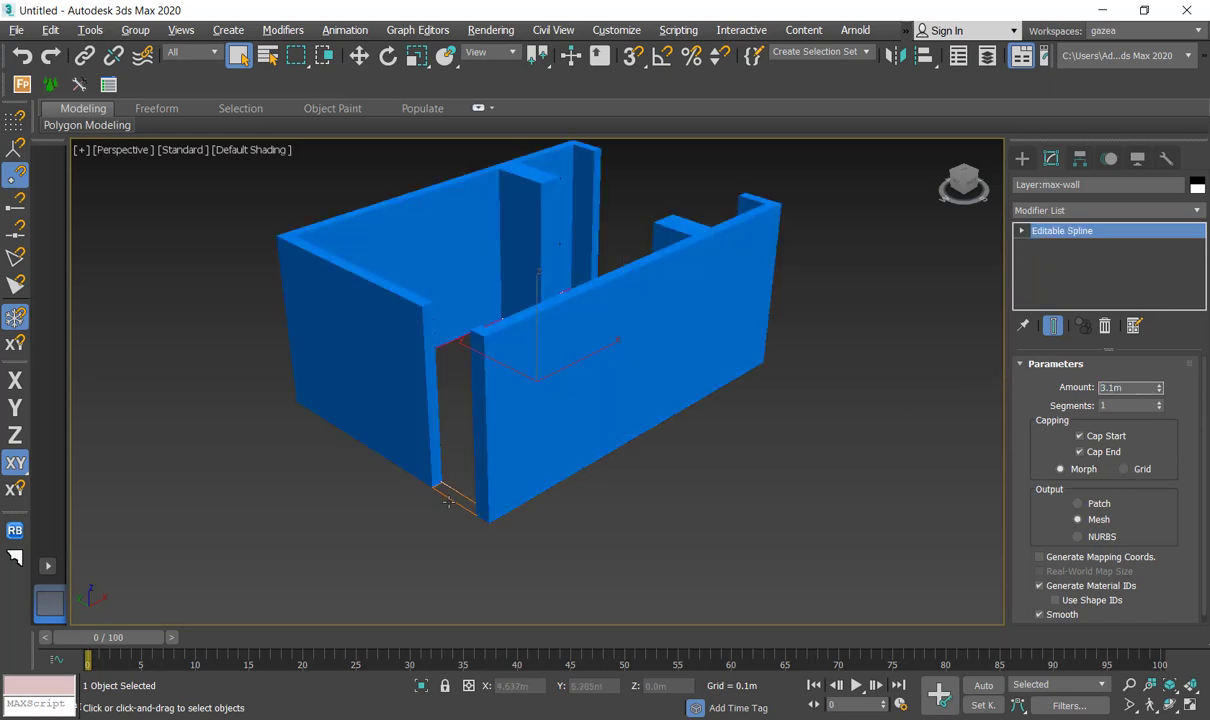
key(w)
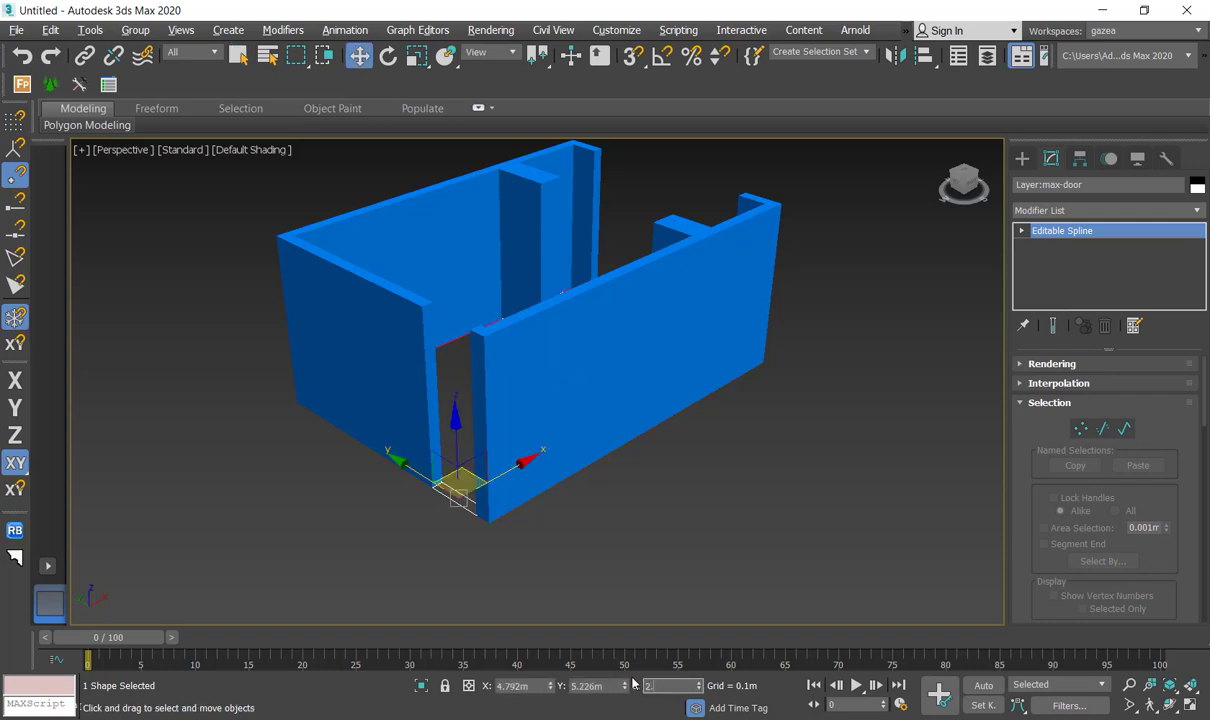
text(2.2)
key(Return)
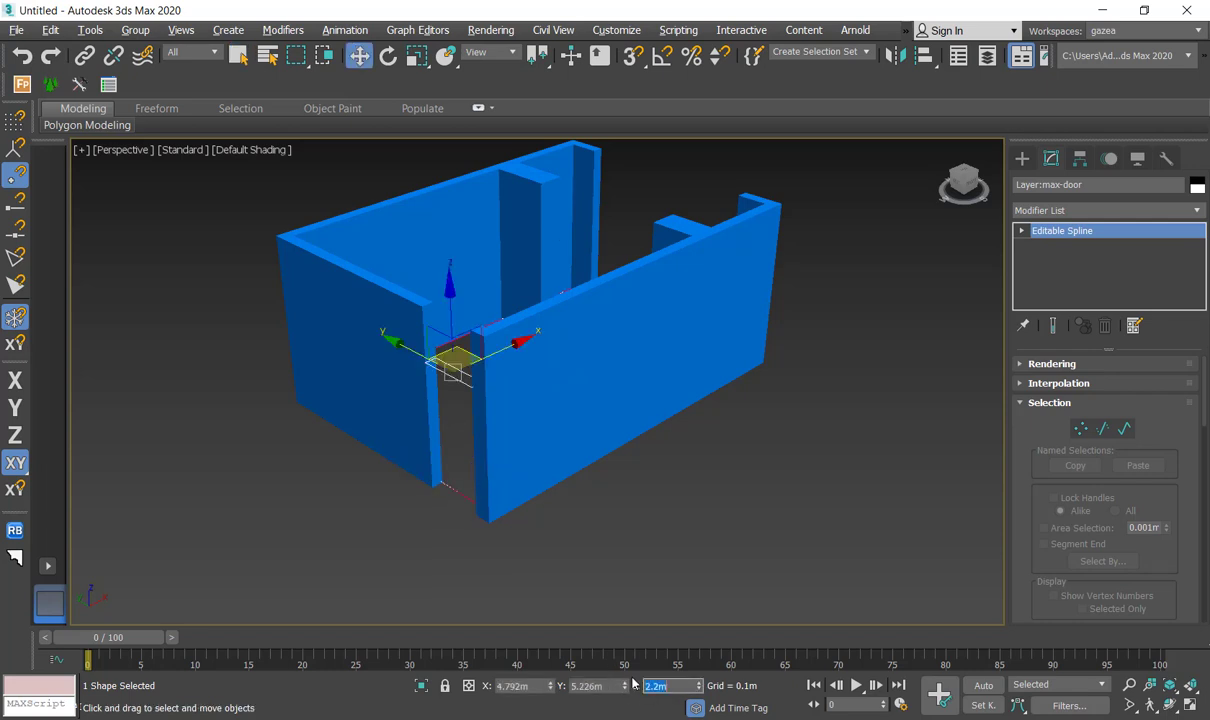
Step: Extrude the raised max-door outline by 0.9 m to fill the wall above the door opening
click(1110, 210)
key(e)
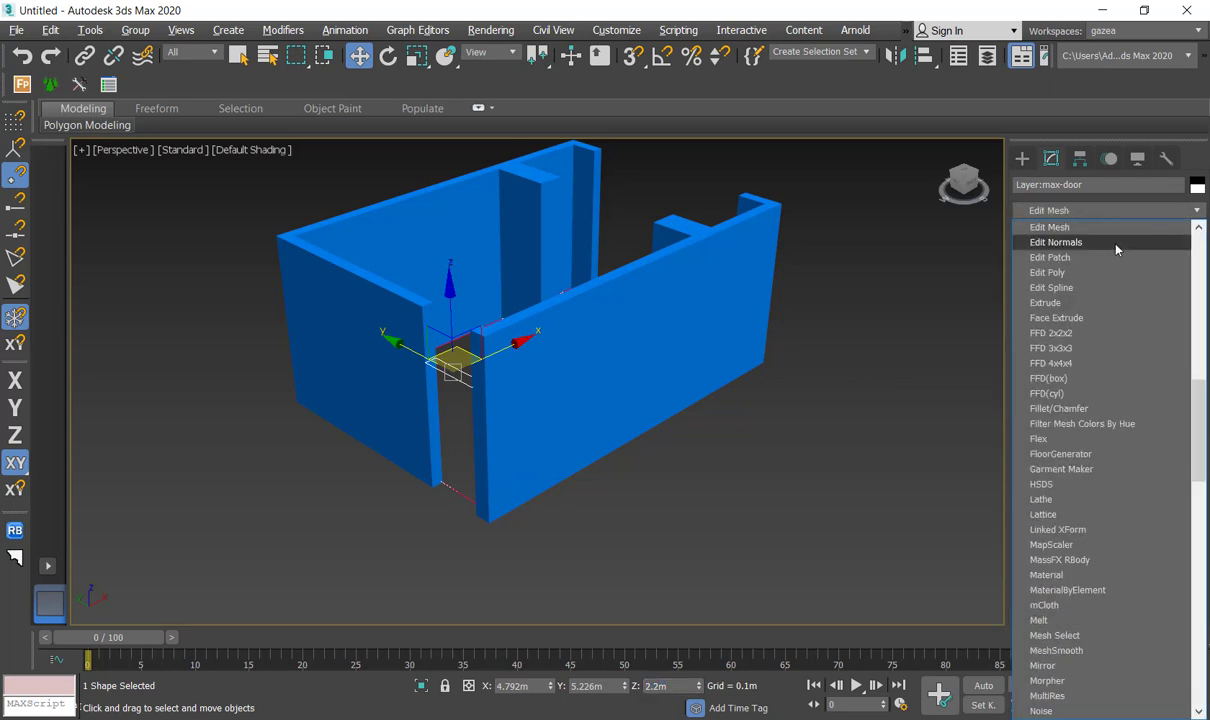
click(1090, 303)
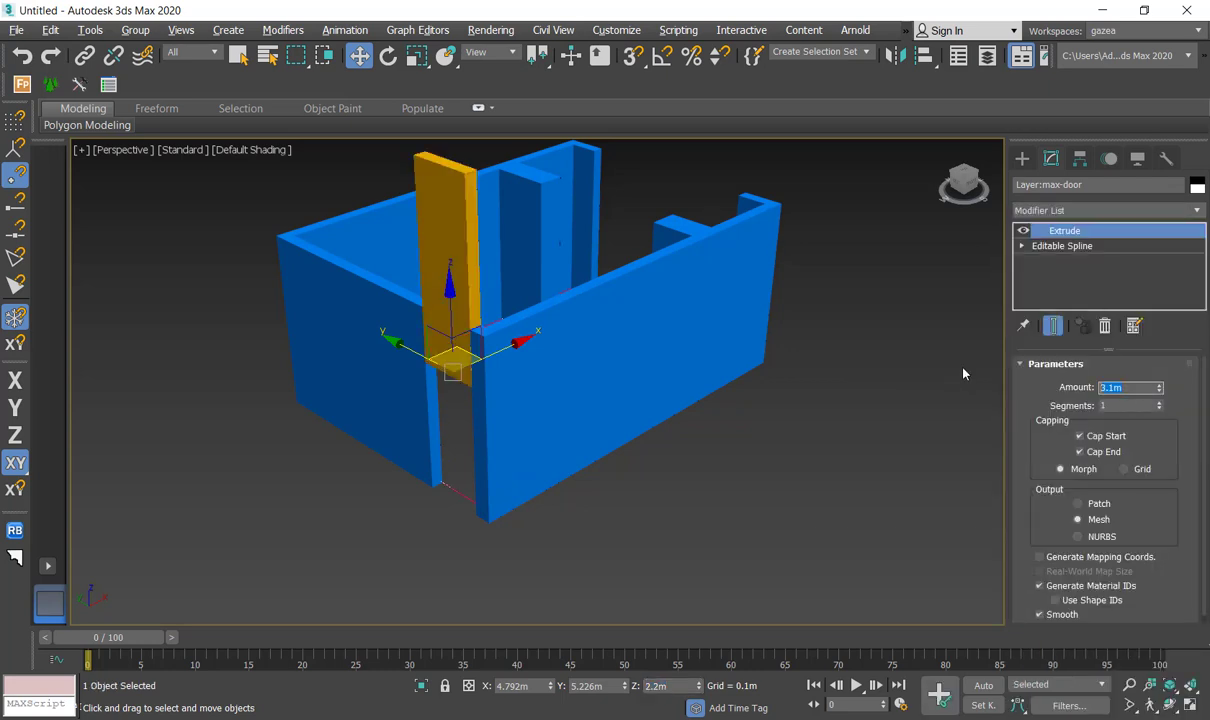
text(0.9)
key(Return)
Step: Apply an Extrude modifier to the max-windows outline with an amount of 1.1 m to form the wall below the window
alt+middle_drag(640, 340, 679, 462)
click(690, 467)
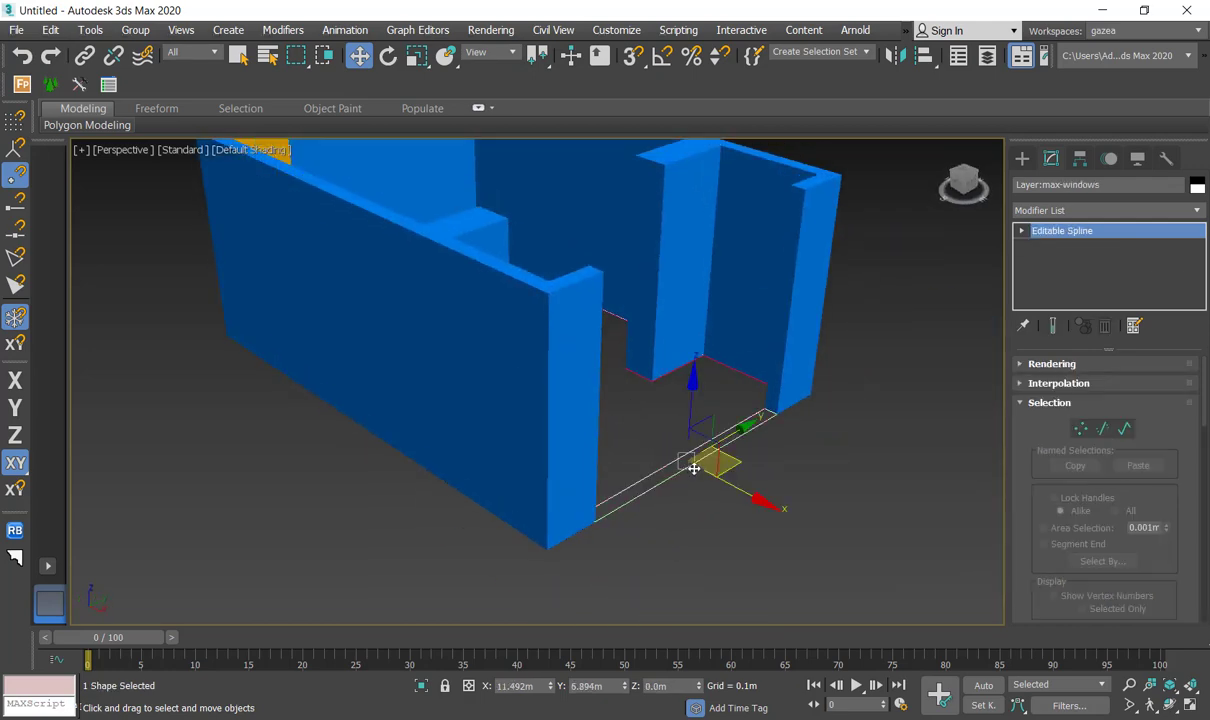
click(1088, 210)
scroll(1088, 300, down, 10)
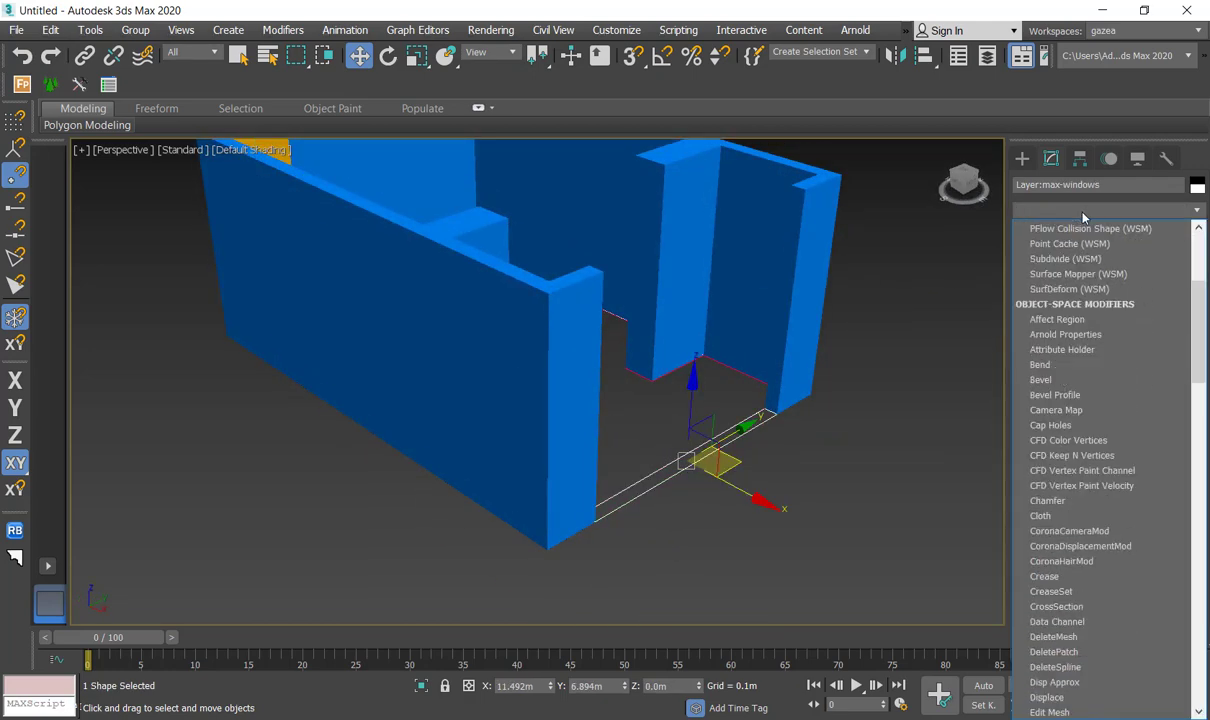
click(1060, 273)
click(1138, 388)
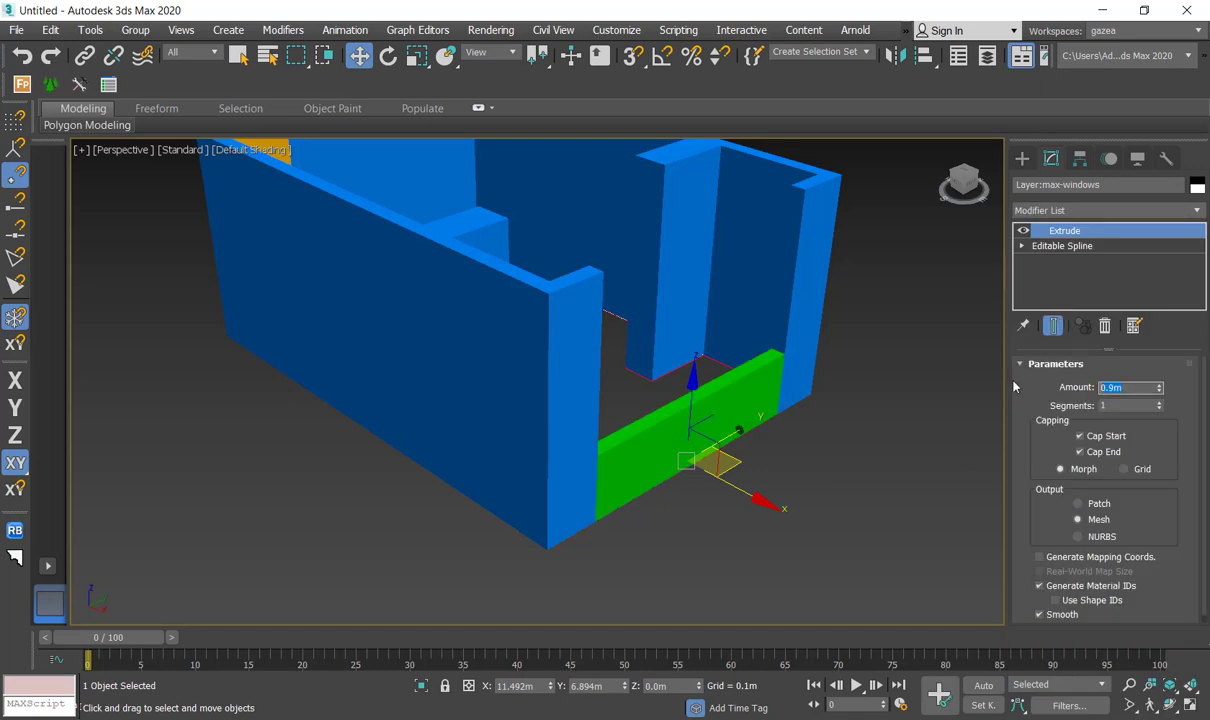
text(1.1)
key(Return)
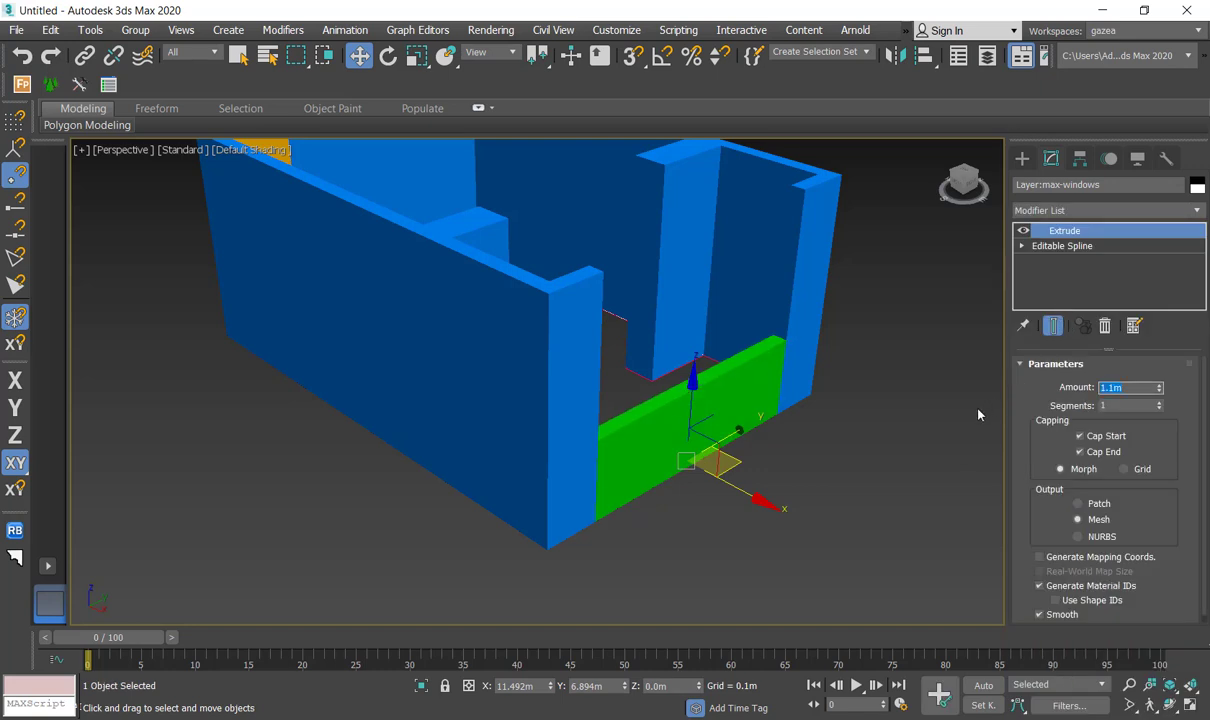
Step: Make one independent copy of the extruded window wall straight above it and set its Z position to 2.2 m
shift+drag(692, 388, 714, 228)
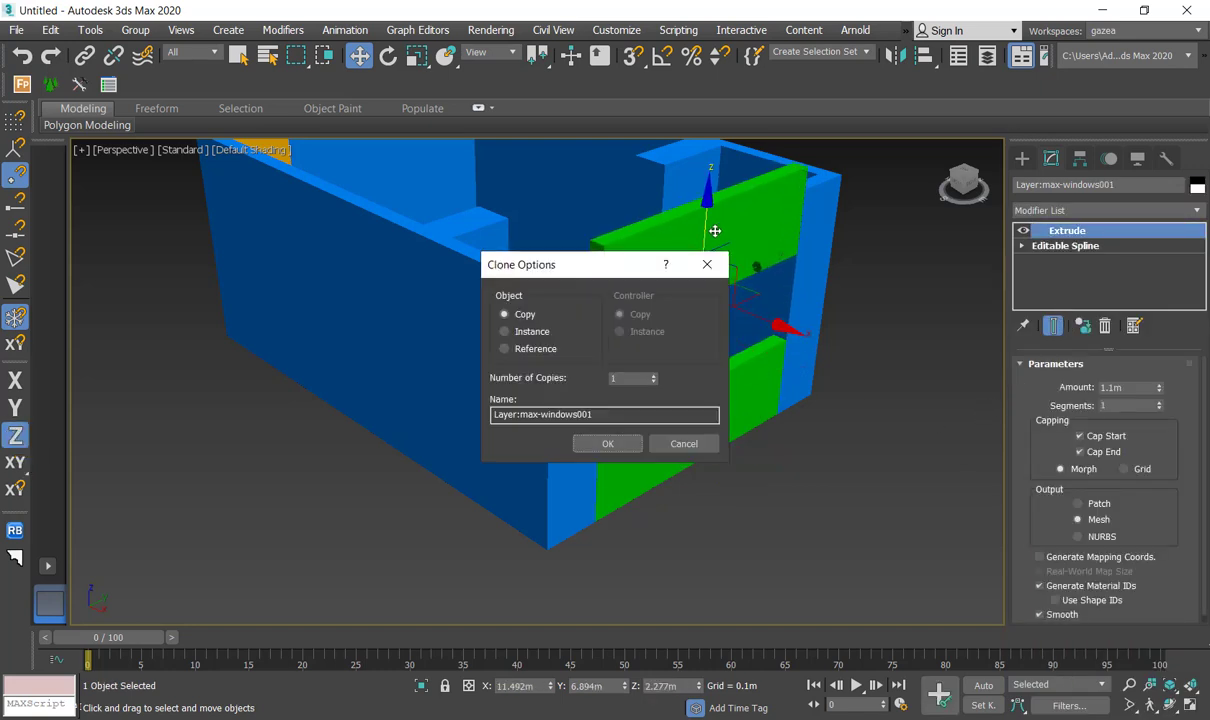
click(626, 449)
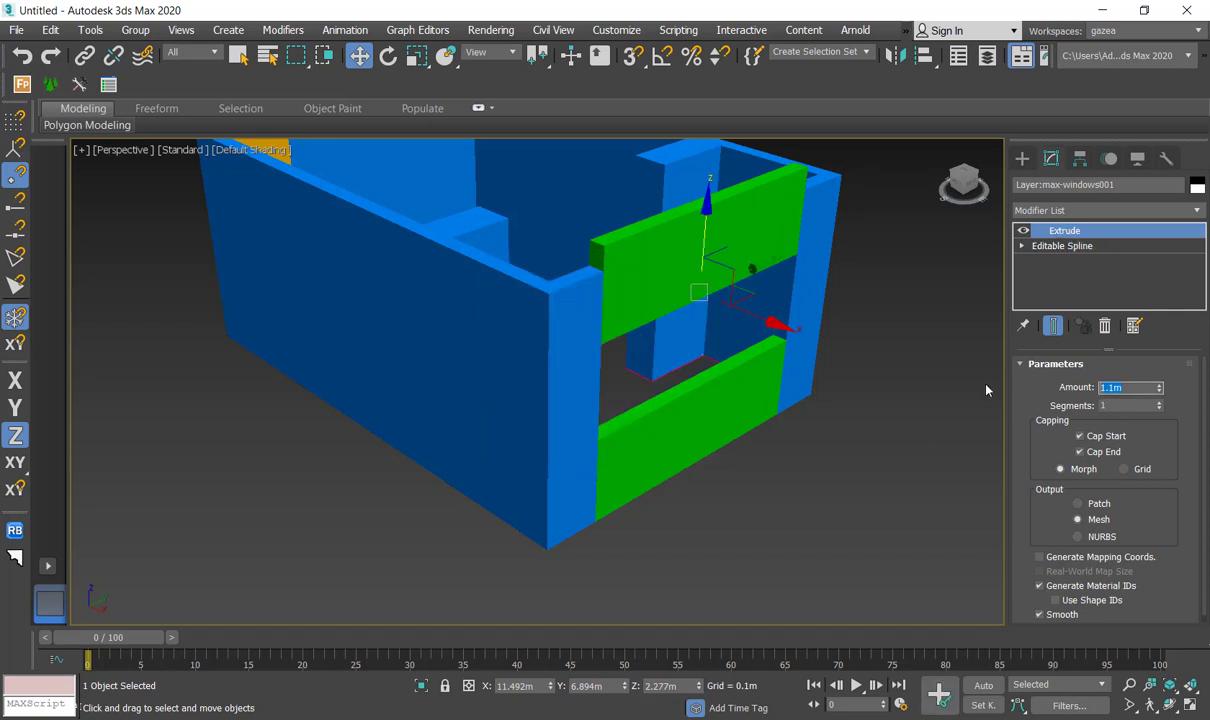
click(688, 686)
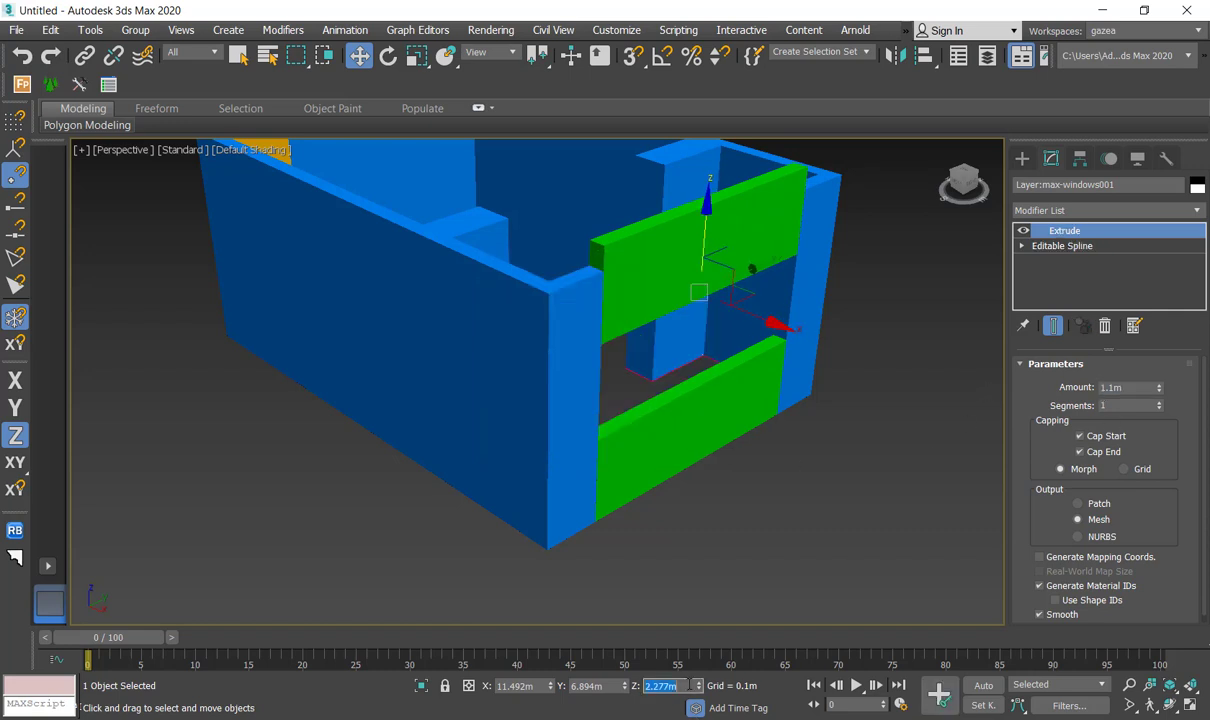
key(Return)
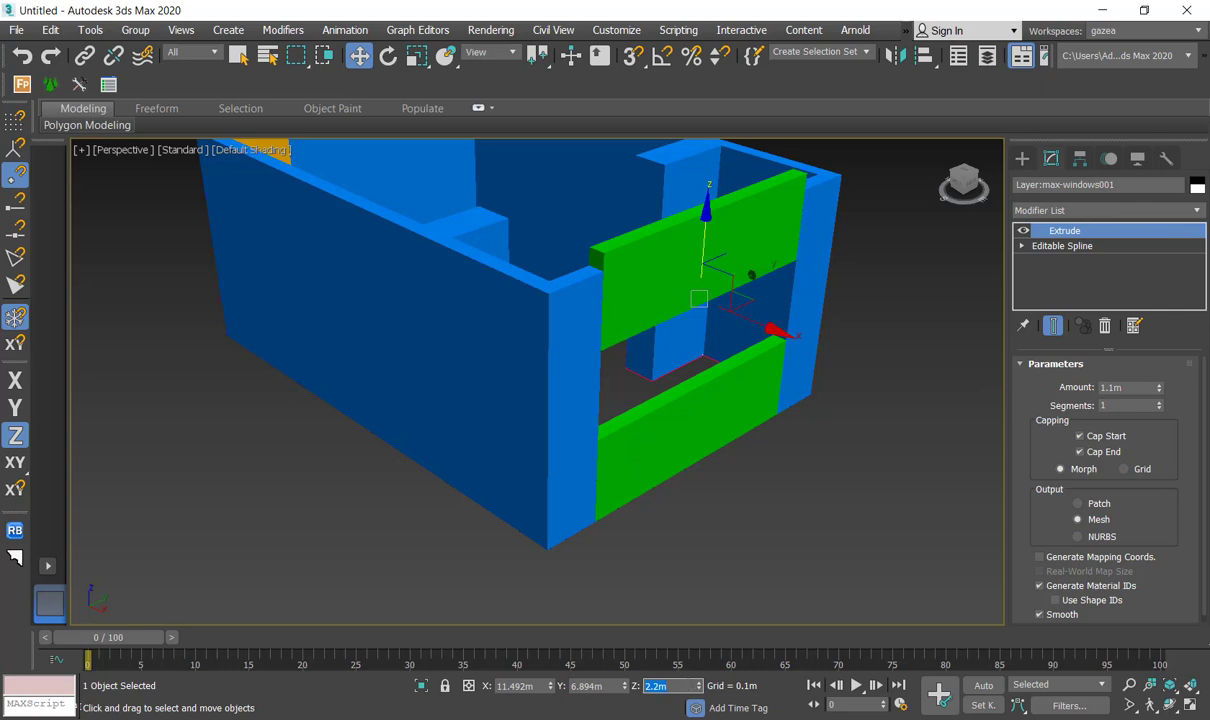
Step: Set the extrusion amount of the copied upper window piece to 0.9 m
text(.)
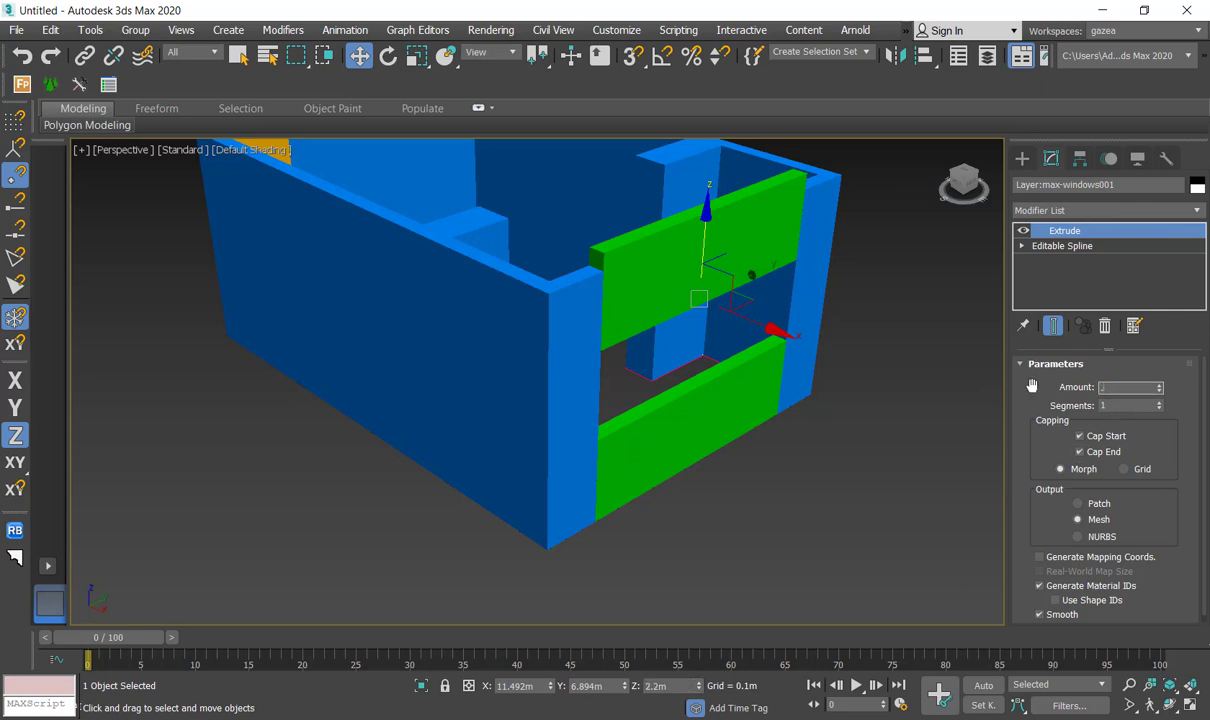
text(9)
key(Return)
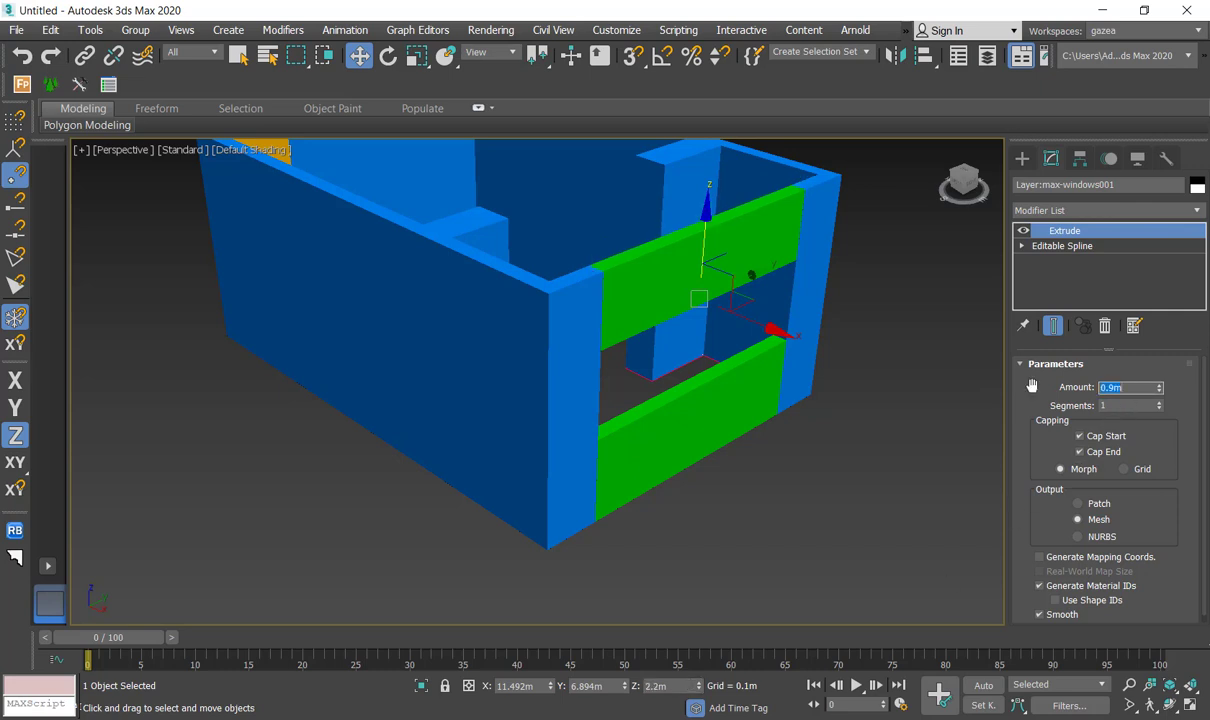
click(718, 406)
drag(1160, 391, 1160, 407)
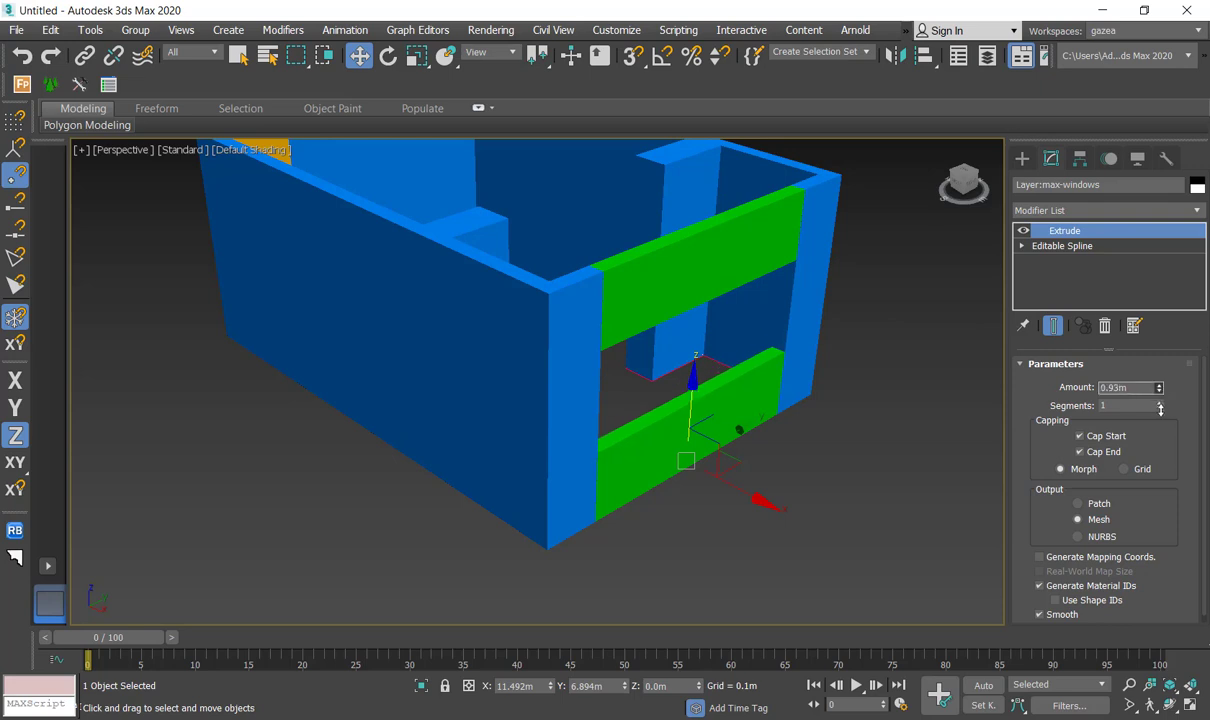
click(758, 237)
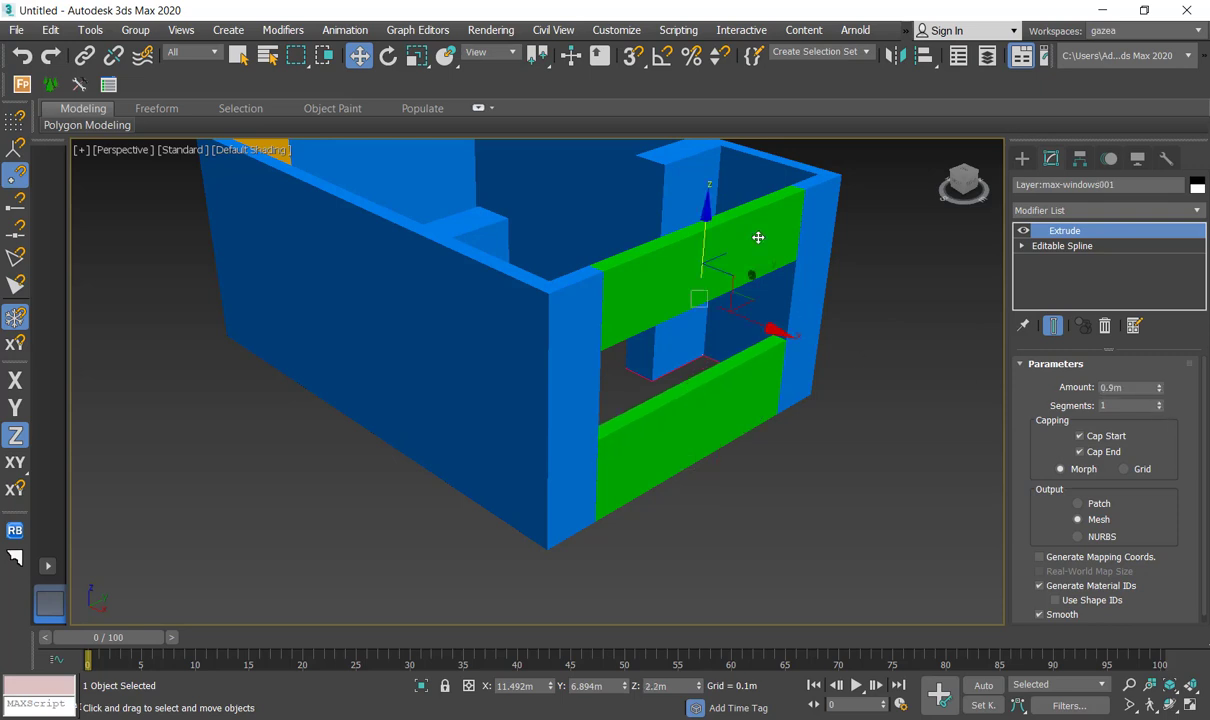
Step: Raise the upper window piece to a Z position of 2.7 m to enlarge the window opening
double_click(678, 686)
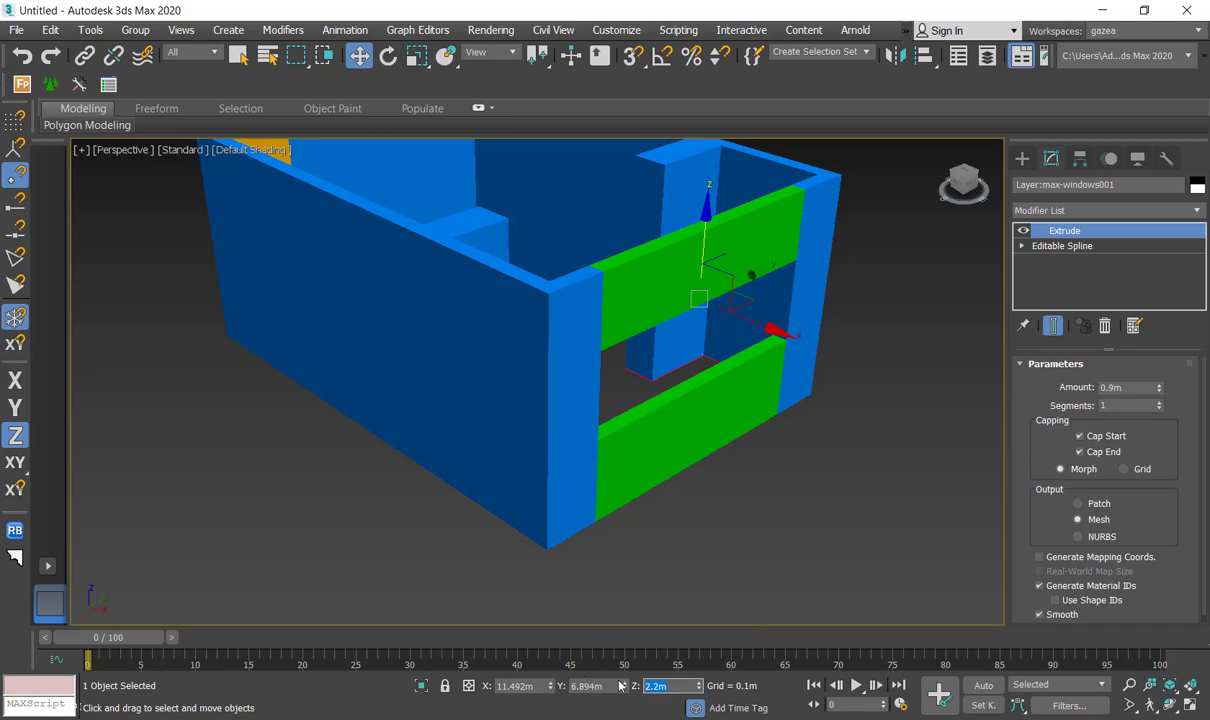
alt+middle_drag(711, 443, 905, 441)
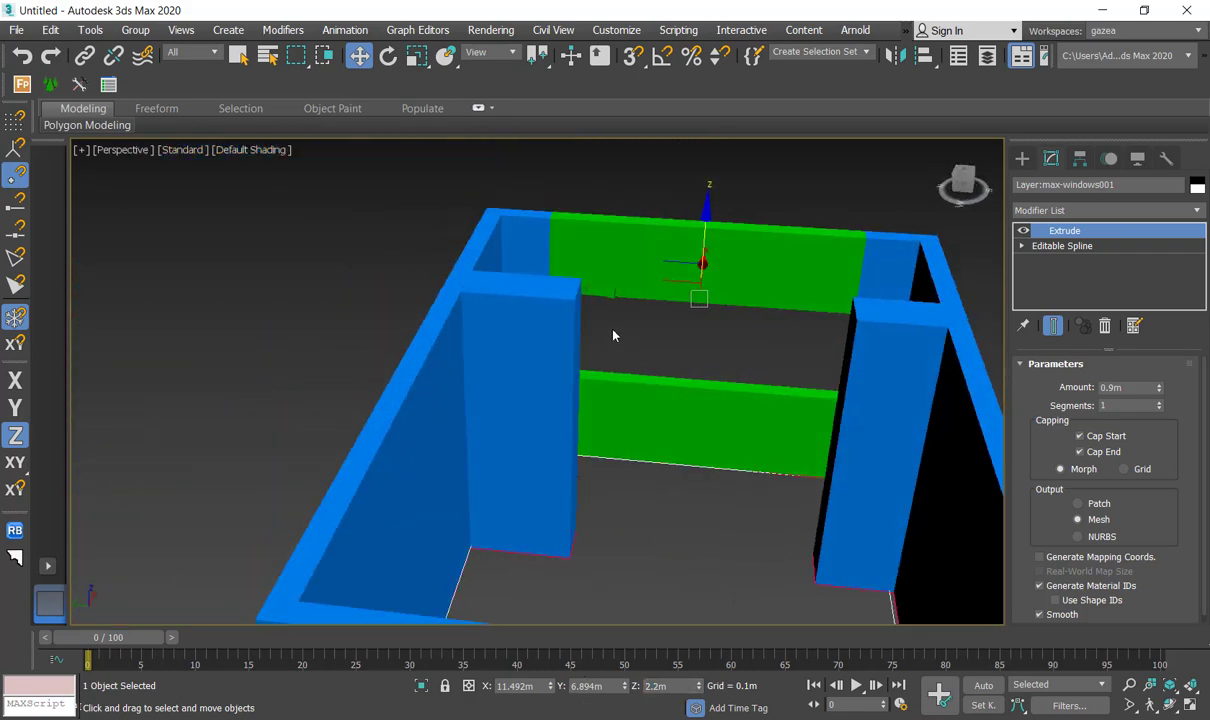
scroll(613, 337, up, 3)
scroll(709, 321, up, 4)
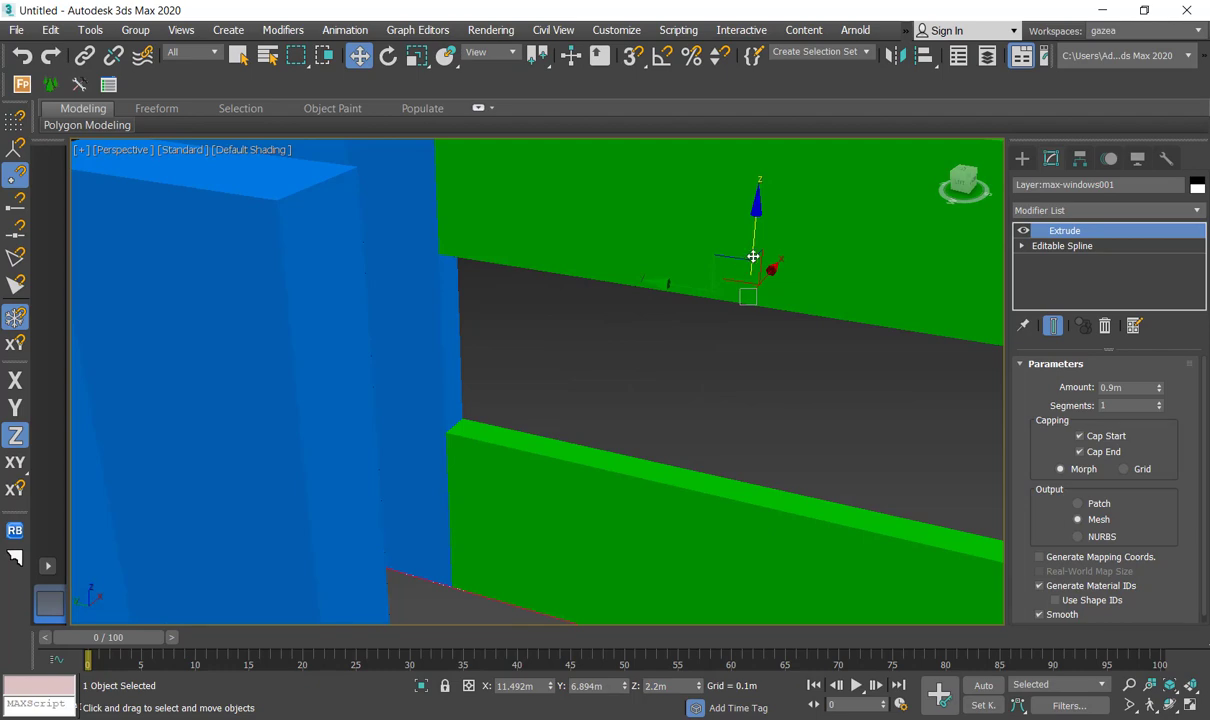
scroll(759, 248, down, 3)
middle_drag(759, 248, 728, 291)
drag(728, 291, 730, 225)
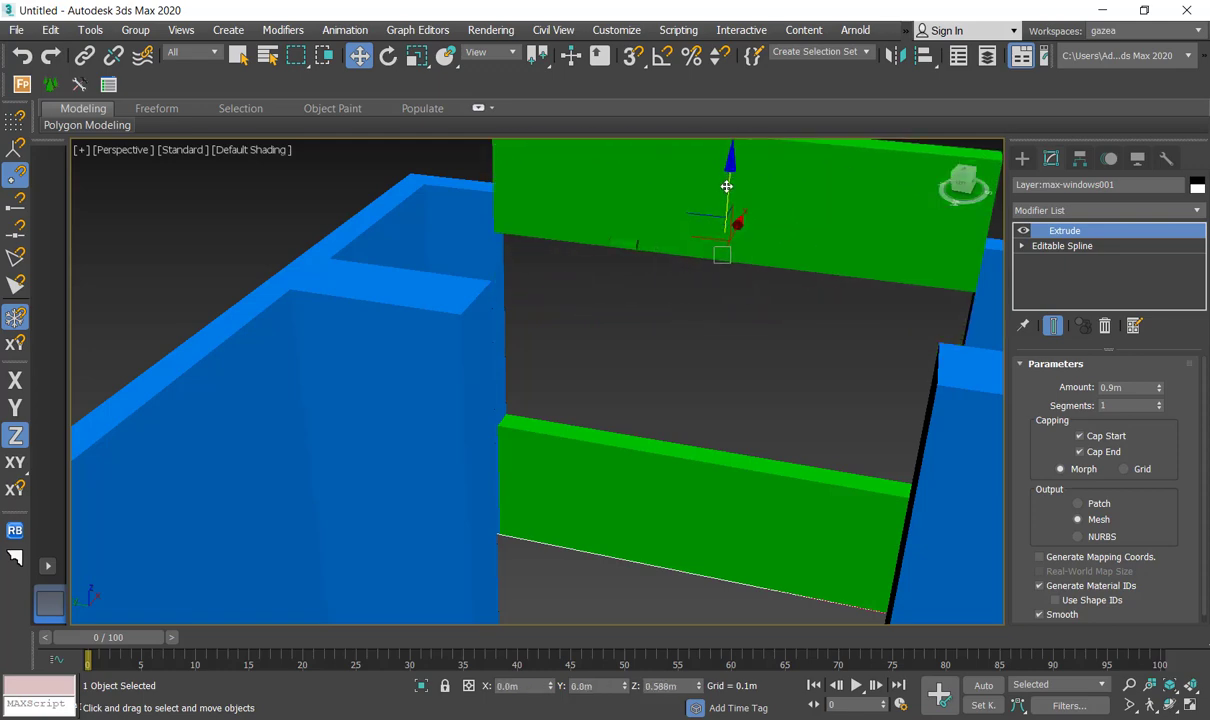
alt+middle_drag(785, 277, 731, 178)
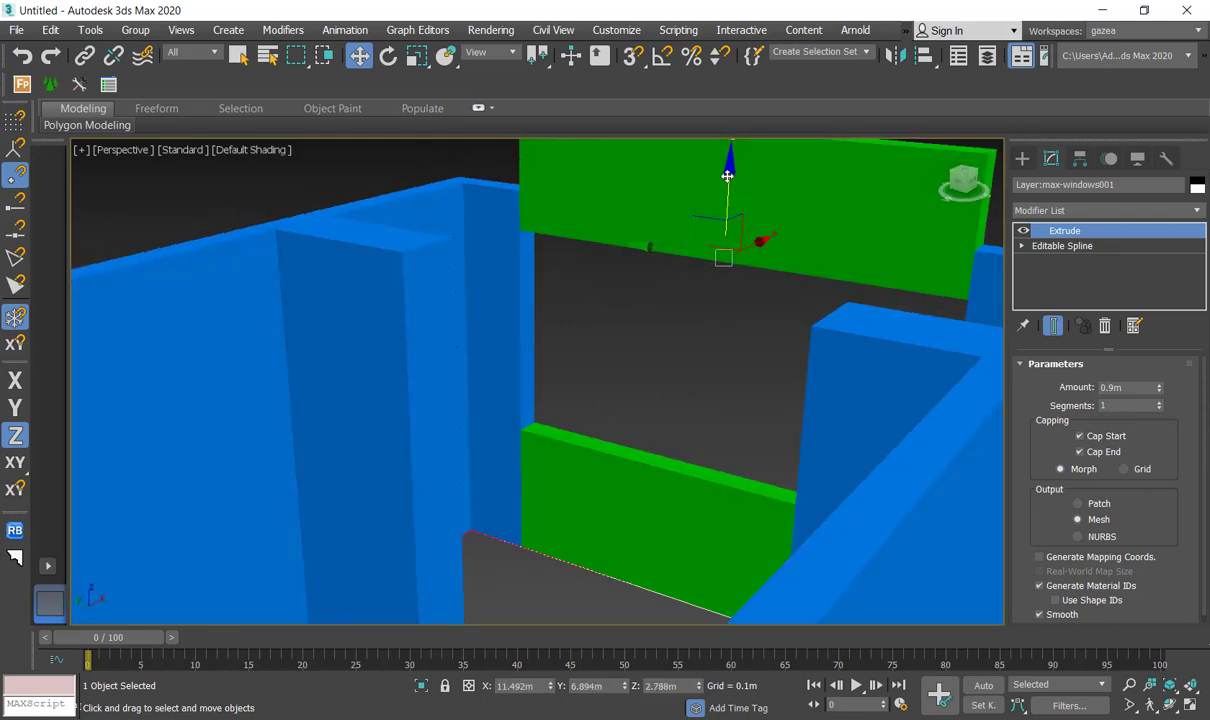
drag(727, 175, 727, 183)
alt+middle_drag(775, 305, 791, 305)
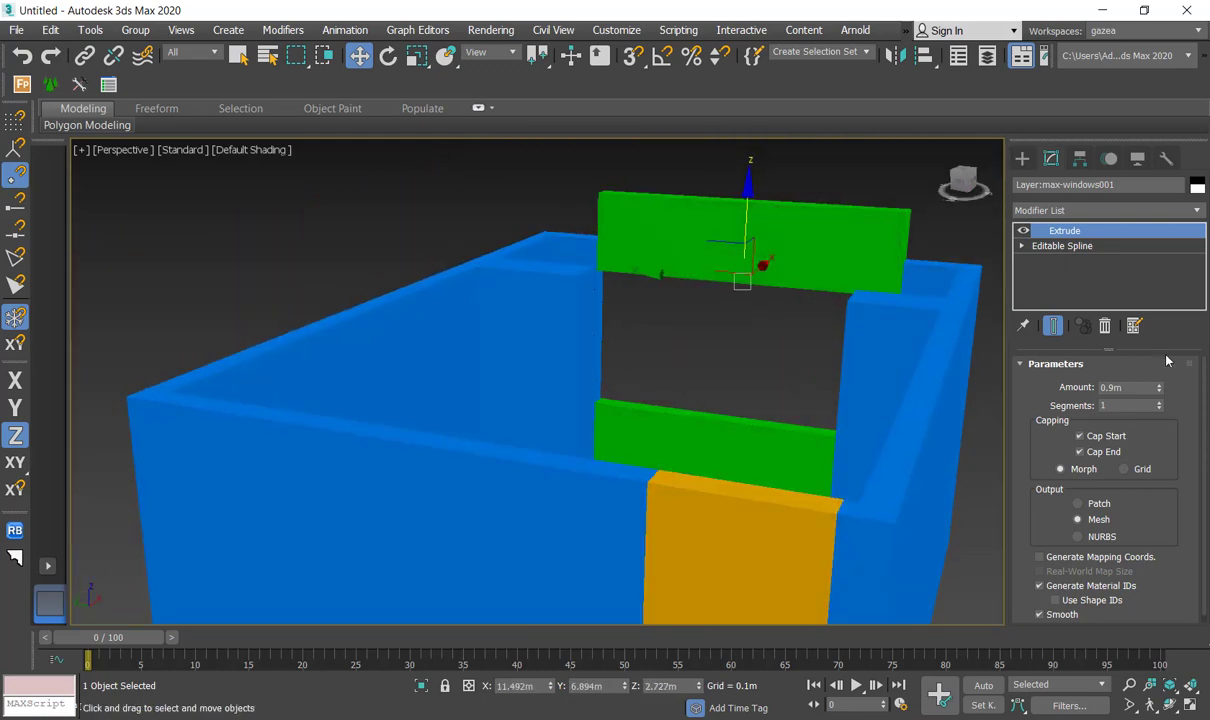
double_click(672, 686)
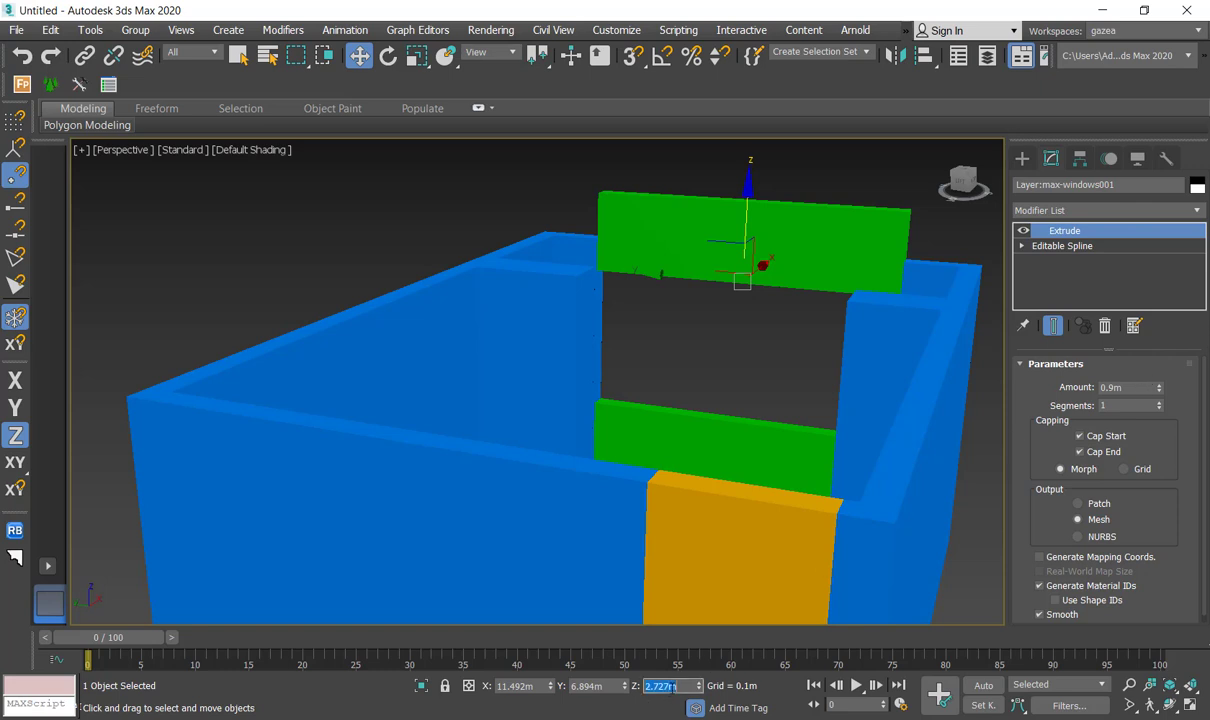
key(Return)
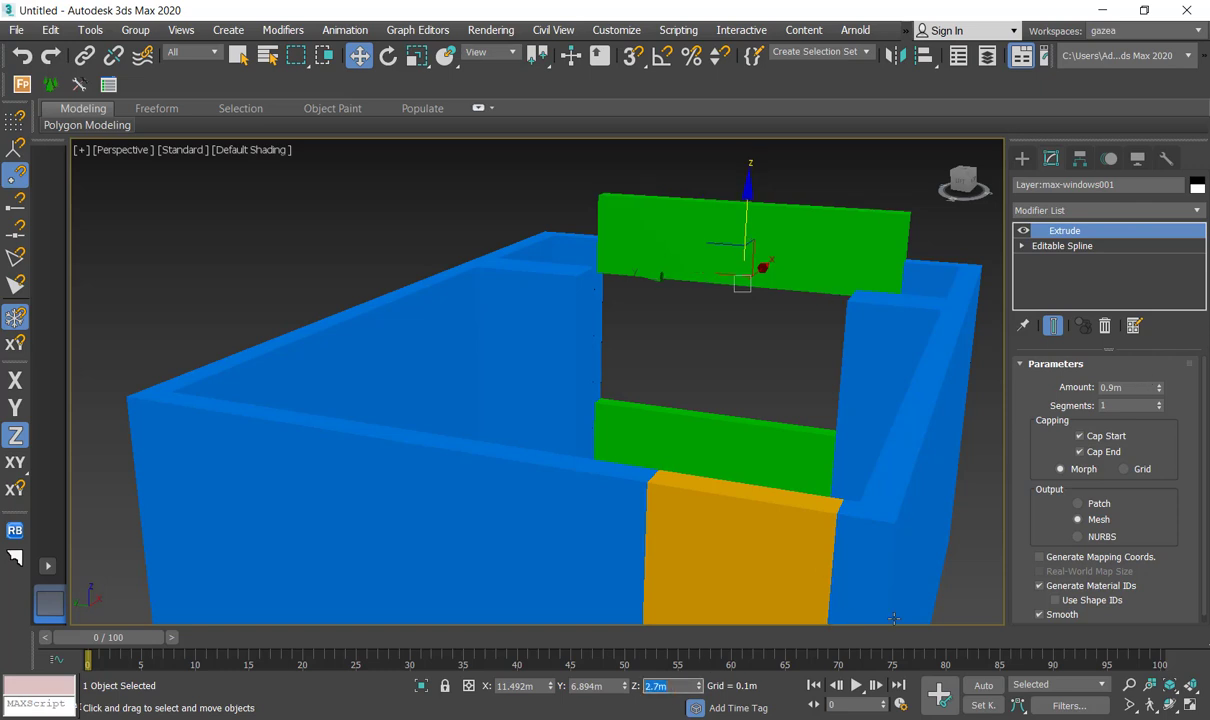
Step: Reduce the upper window piece's extrusion amount to 0.4 m so it ends level with the wall tops
drag(1158, 387, 1162, 461)
double_click(1142, 391)
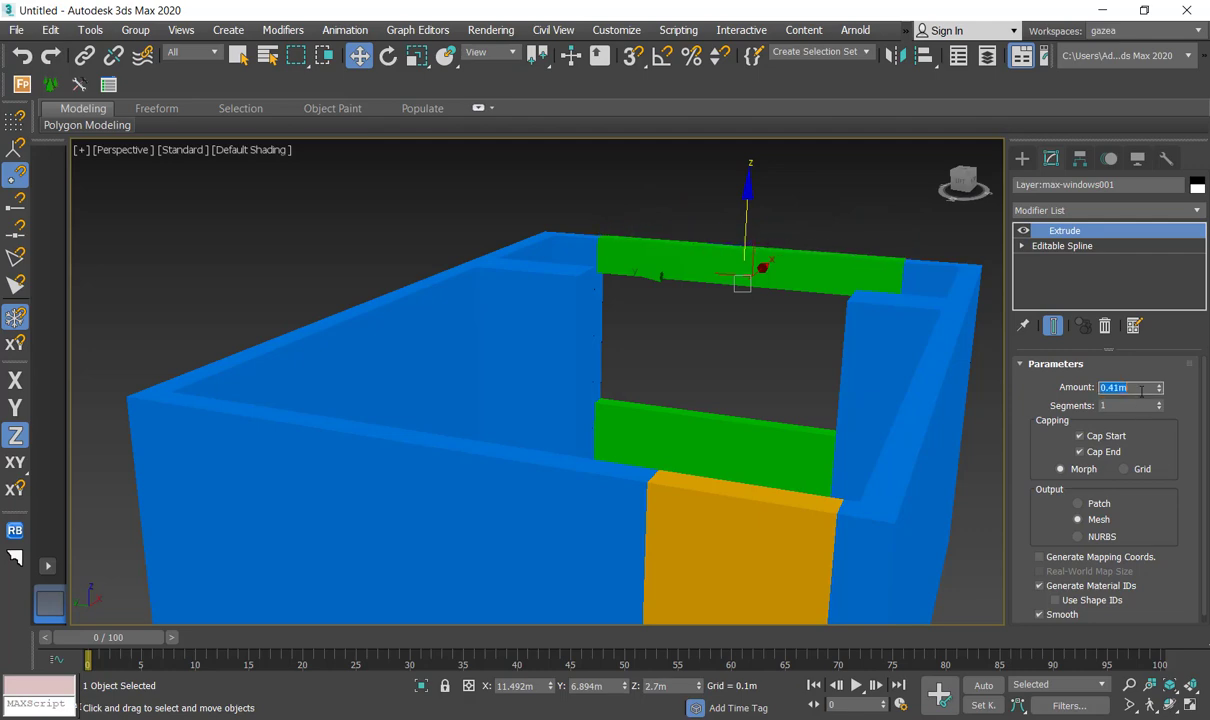
text(0.4)
key(Return)
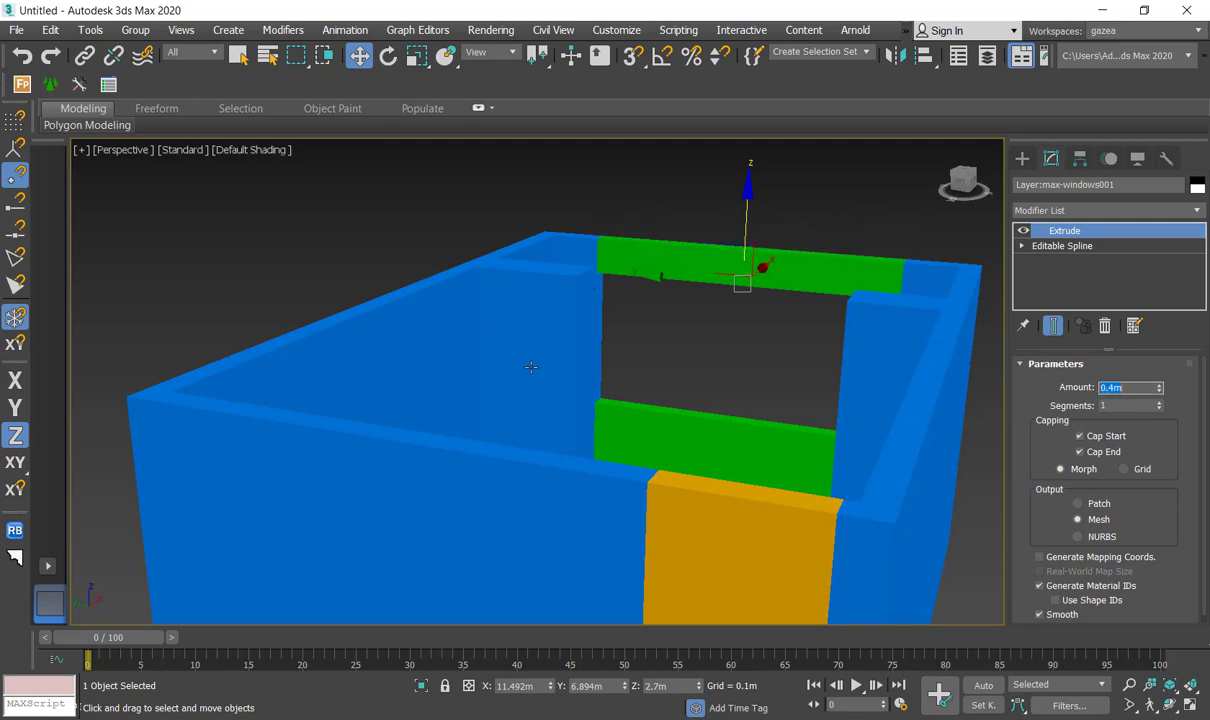
alt+middle_drag(531, 367, 519, 396)
key(Delete)
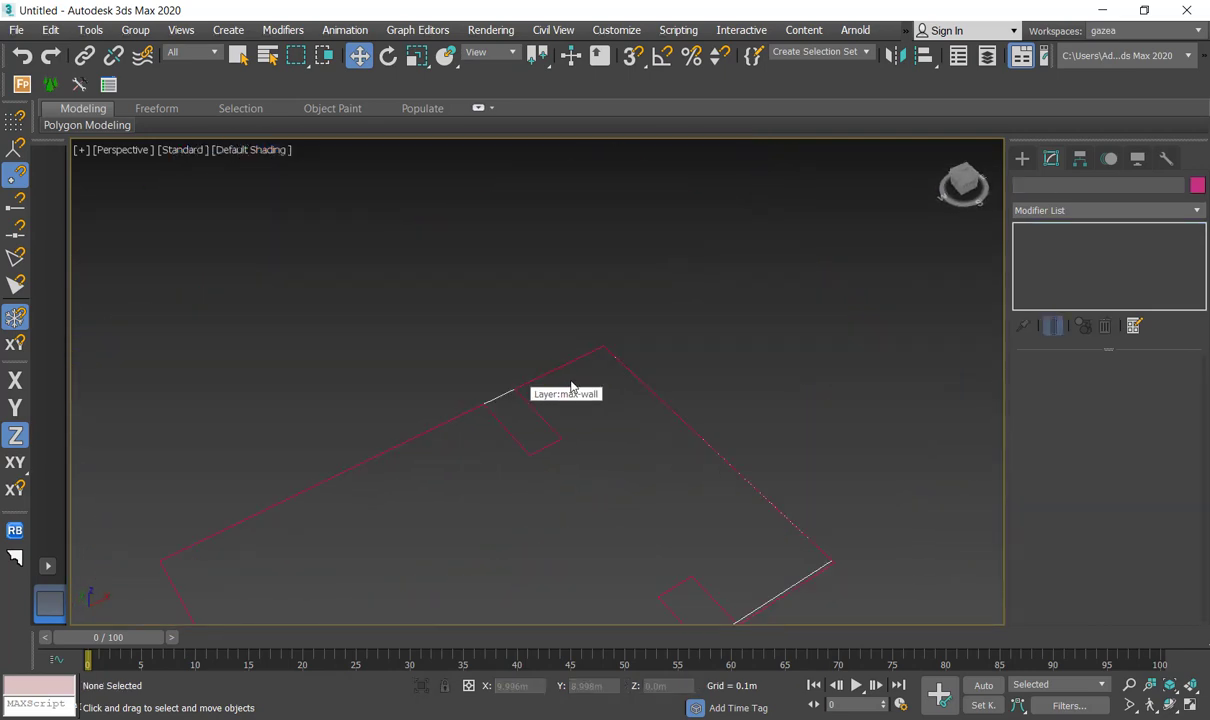
key(ctrl+z)
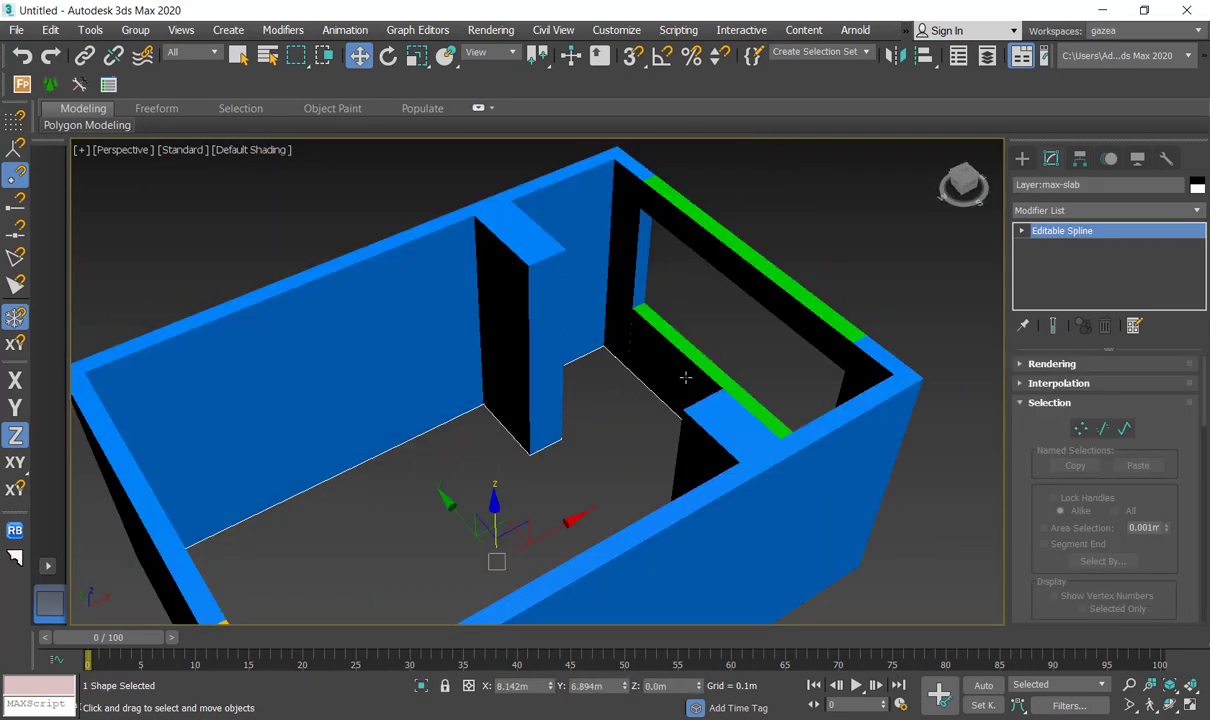
Step: Apply an Extrude modifier to the max-slab outline with an amount of 0.1 m to form the floor
click(1089, 211)
scroll(1085, 240, down, 10)
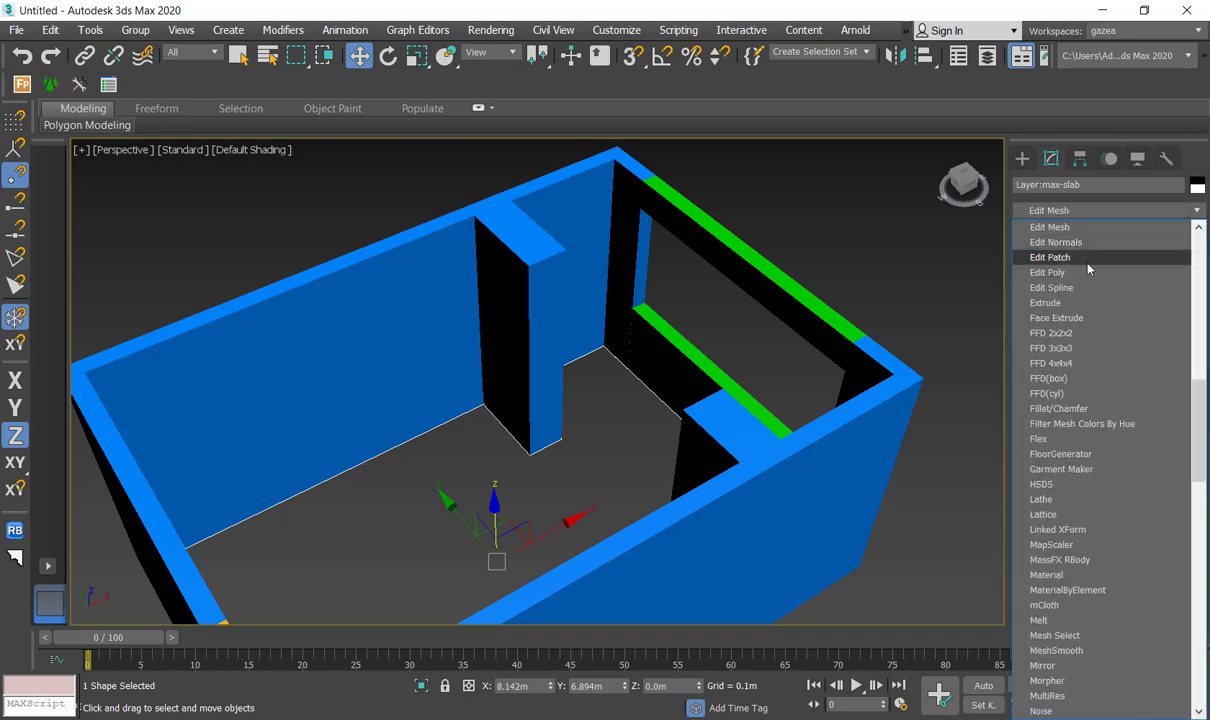
click(1070, 299)
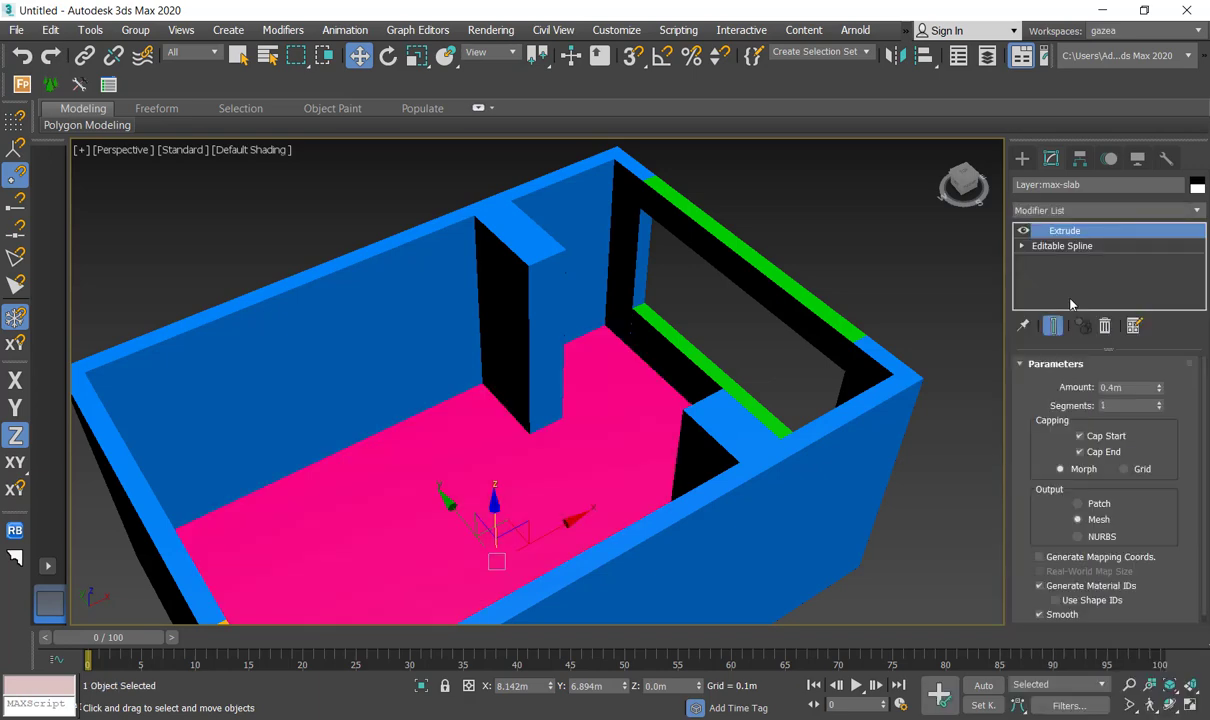
double_click(1130, 387)
text(0.1)
key(Return)
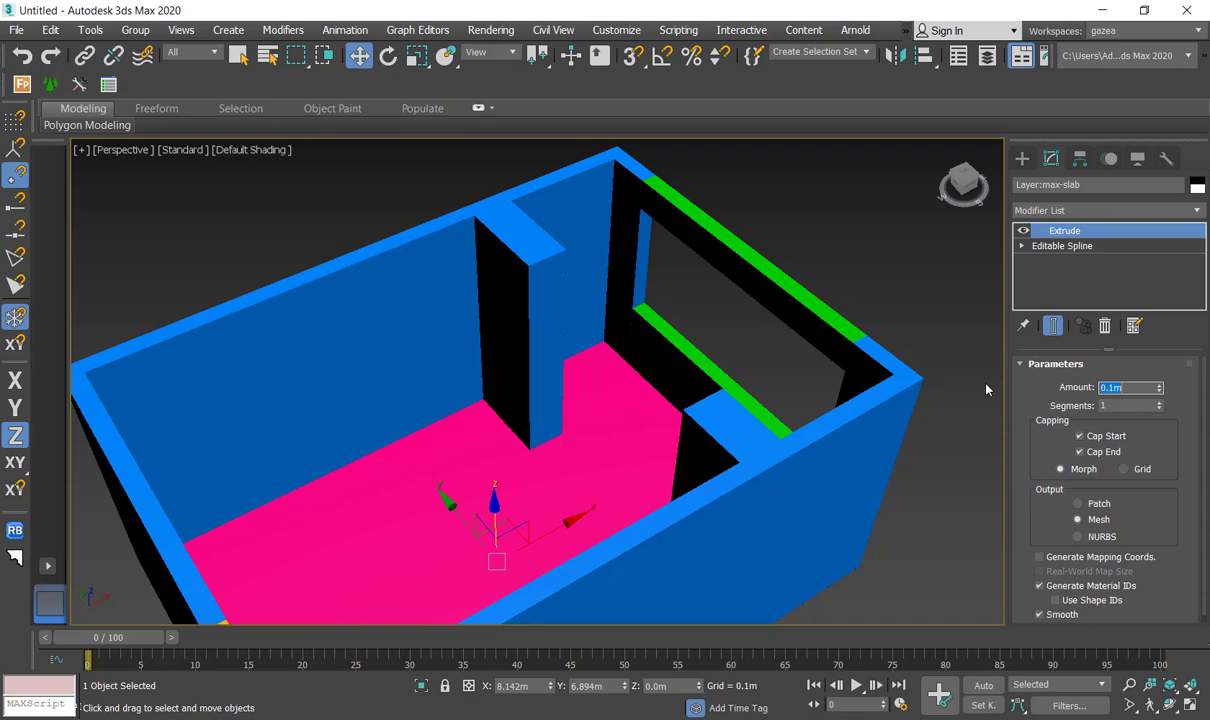
Step: Convert the extruded max-slab floor to an Editable Poly
alt+middle_drag(530, 405, 613, 478)
scroll(569, 430, up, 3)
scroll(587, 435, up, 5)
scroll(591, 511, down, 2)
scroll(603, 498, down, 3)
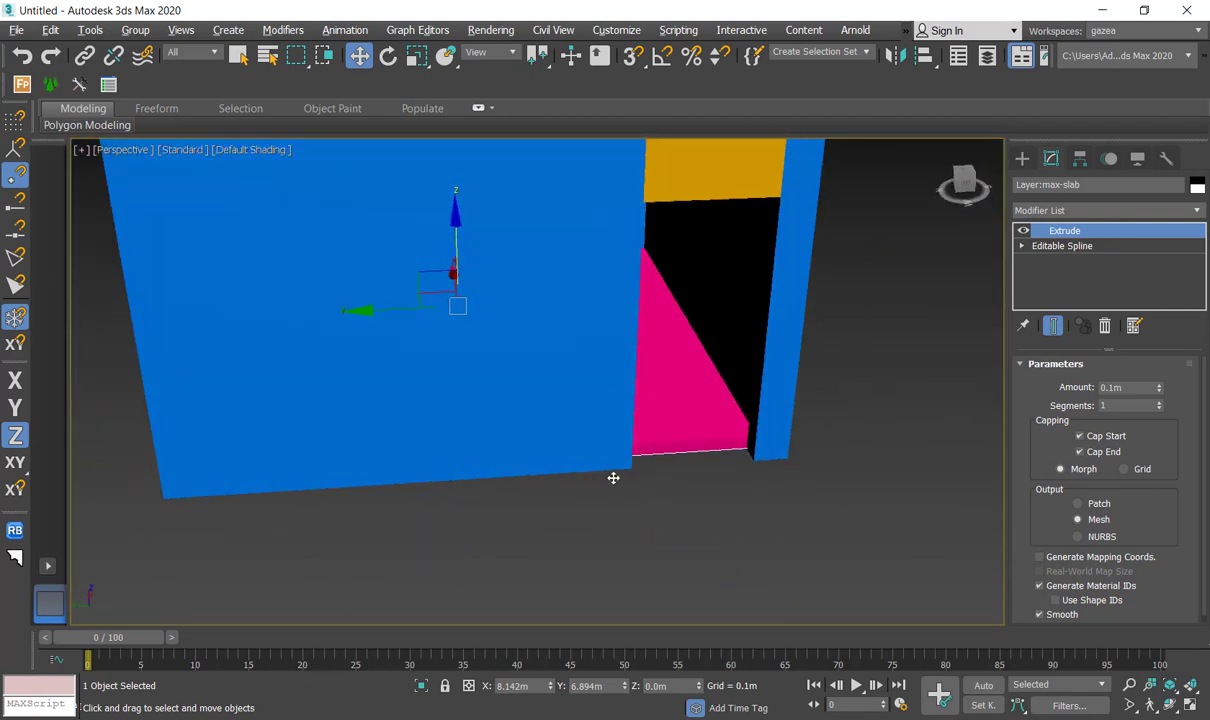
click(685, 432)
right_click(686, 432)
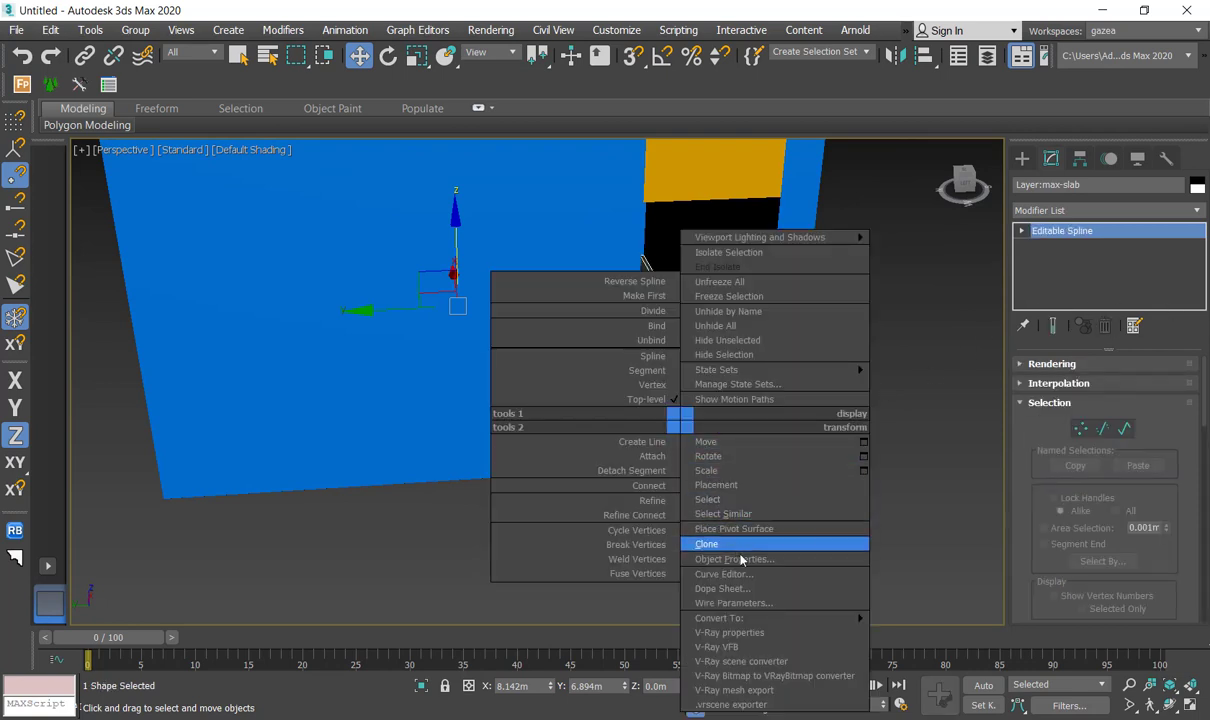
mouse_move(777, 620)
click(935, 647)
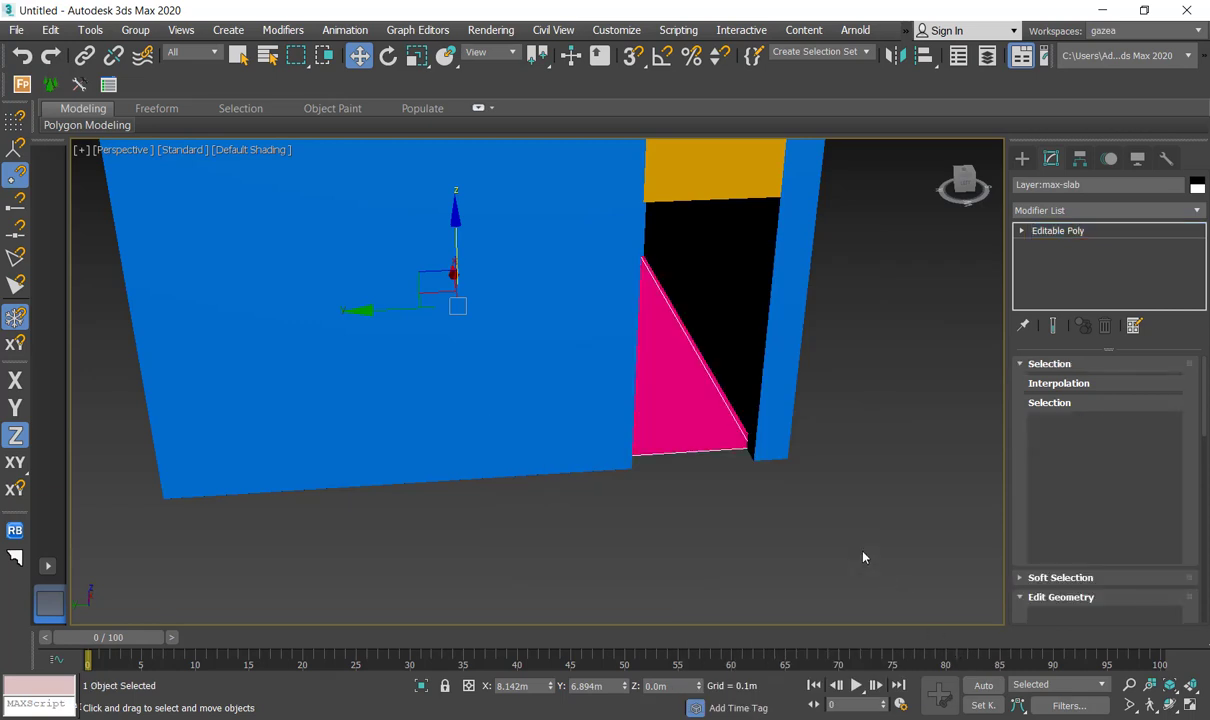
Step: Select the slab's edges along the door wall and move them about 0.37 m outward along X, past the wall face
key(2)
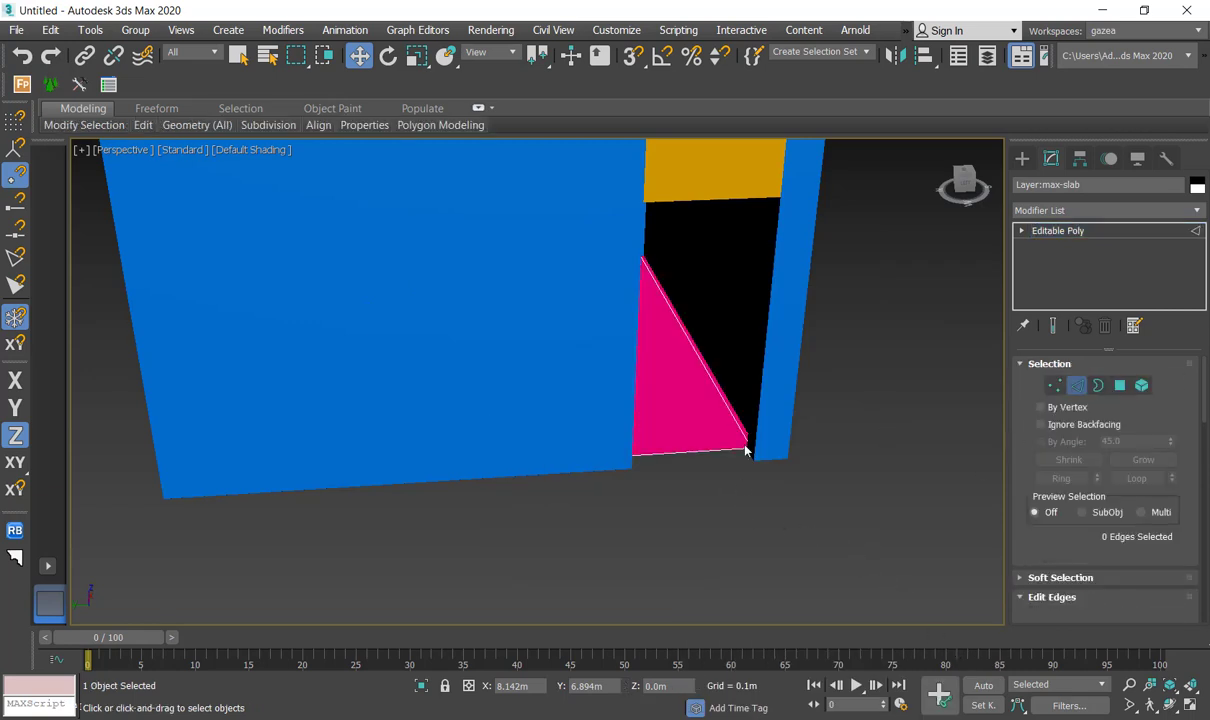
click(691, 455)
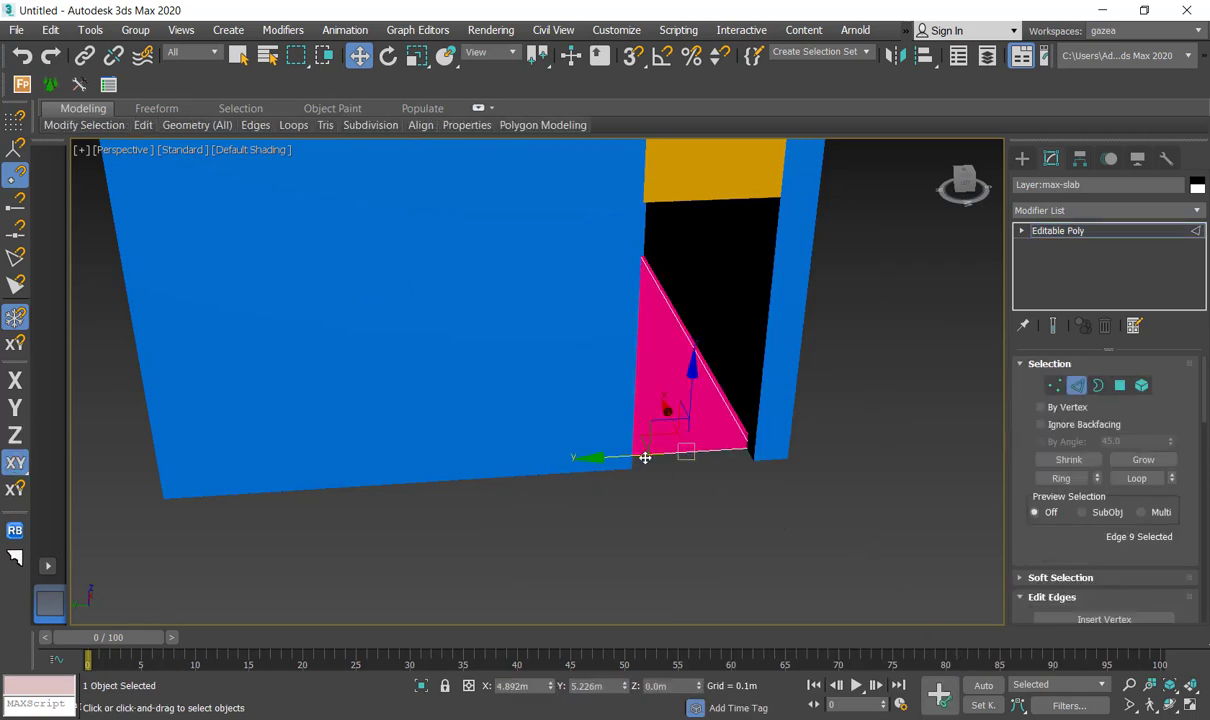
alt+middle_drag(667, 410, 655, 422)
drag(655, 422, 684, 450)
right_click(684, 450)
ctrl+click(600, 482)
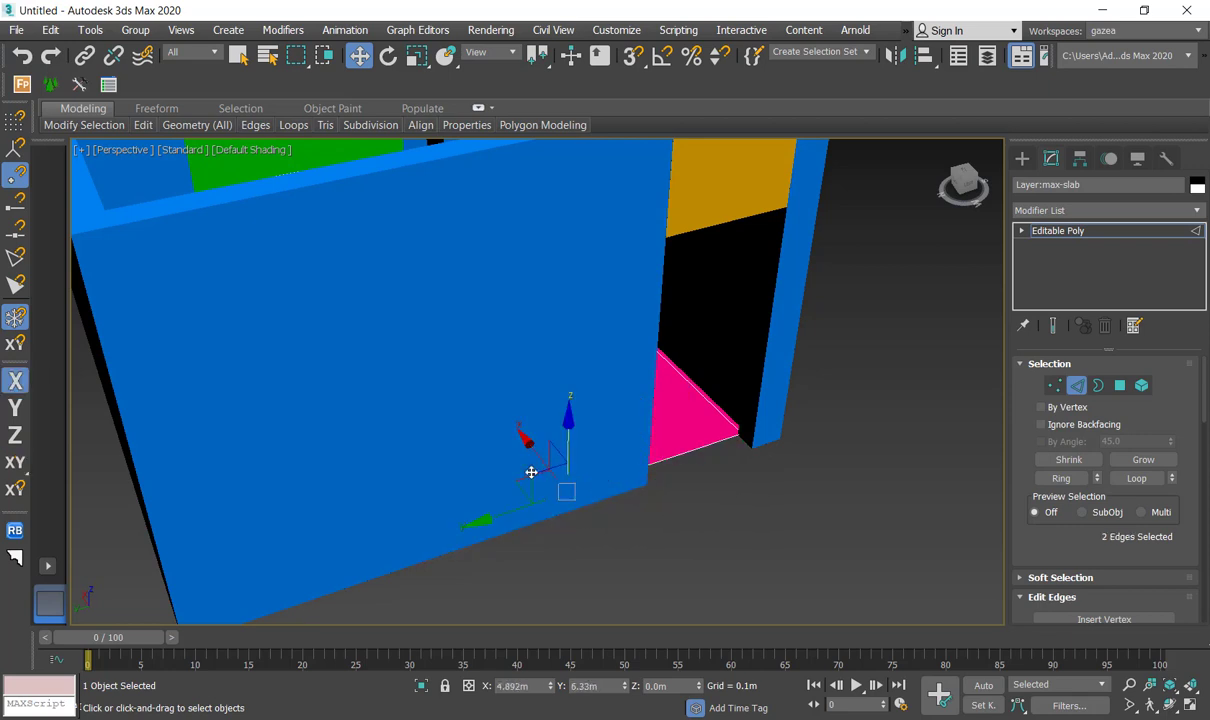
drag(541, 464, 553, 471)
right_click(553, 471)
scroll(746, 434, up, 6)
scroll(737, 460, down, 8)
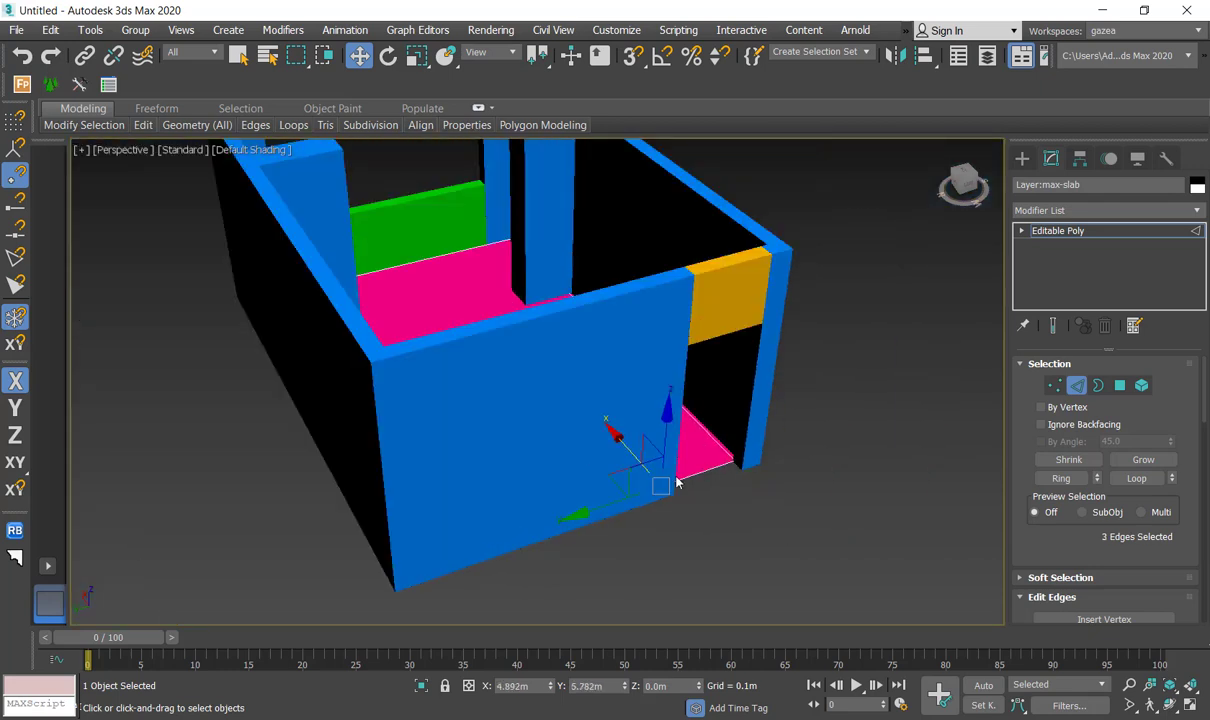
drag(630, 450, 649, 466)
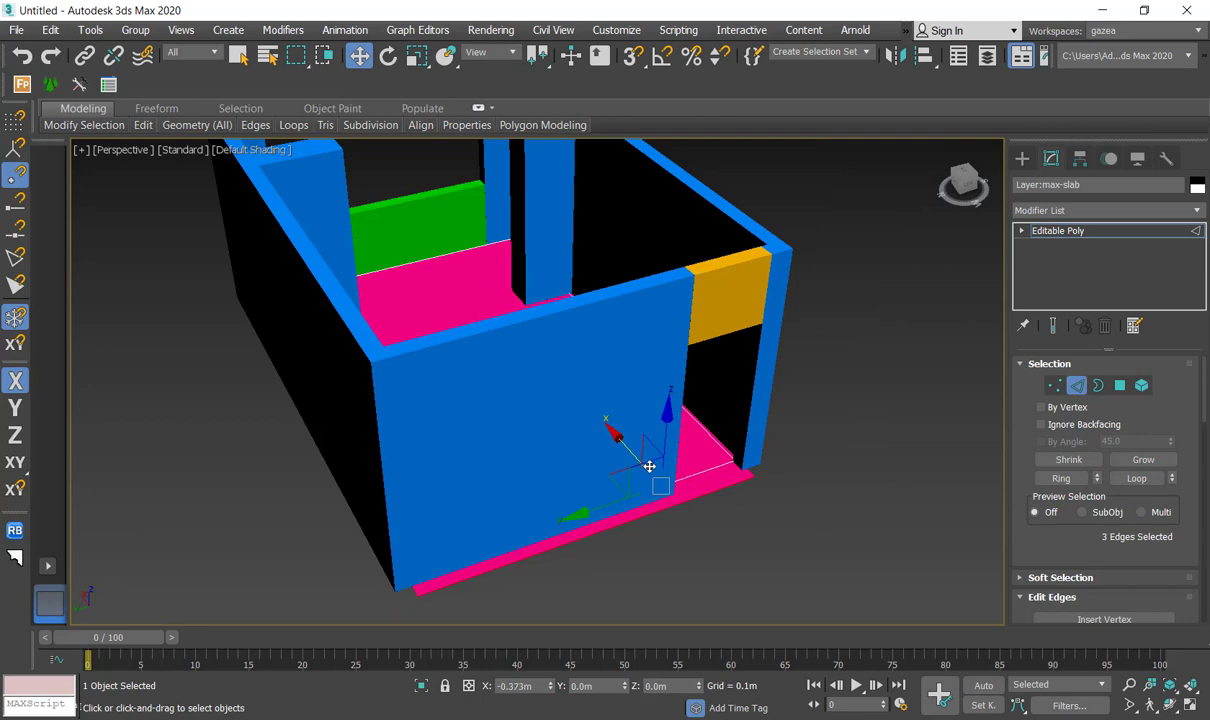
Step: Move the slab's long edge beside the door corner about 0.37 m outward along Y, beyond the side wall
alt+middle_drag(680, 452, 698, 488)
scroll(698, 488, up, 2)
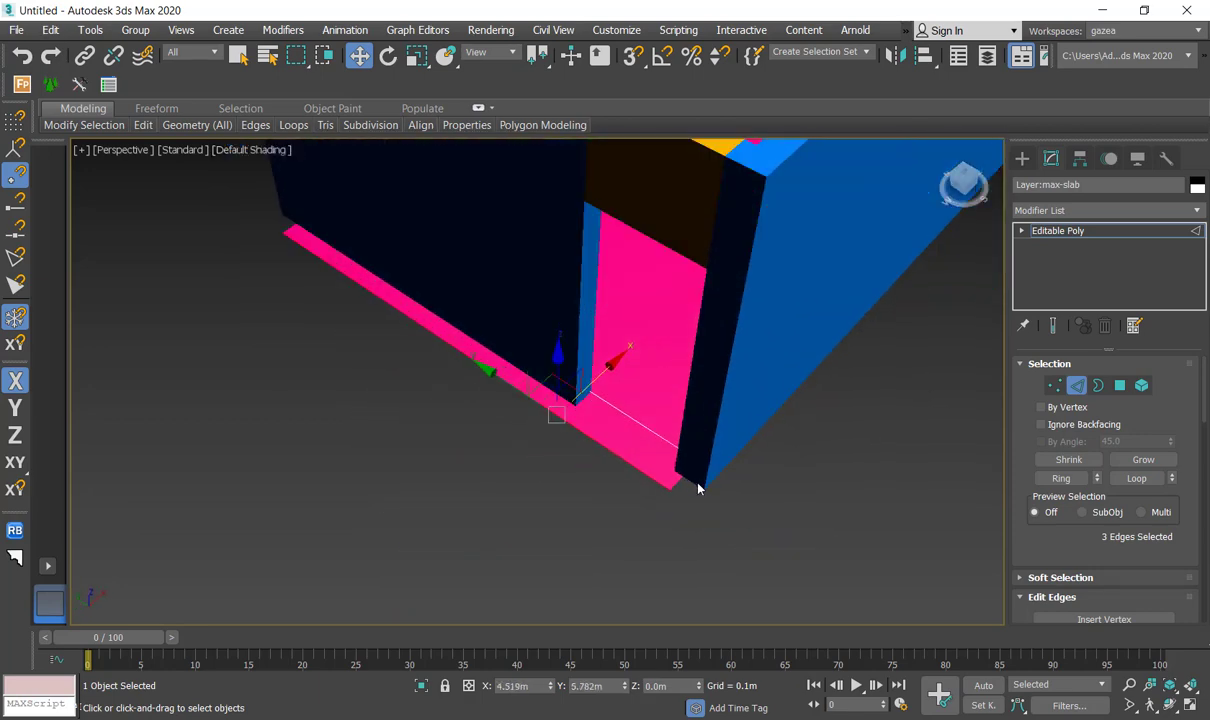
key(F3)
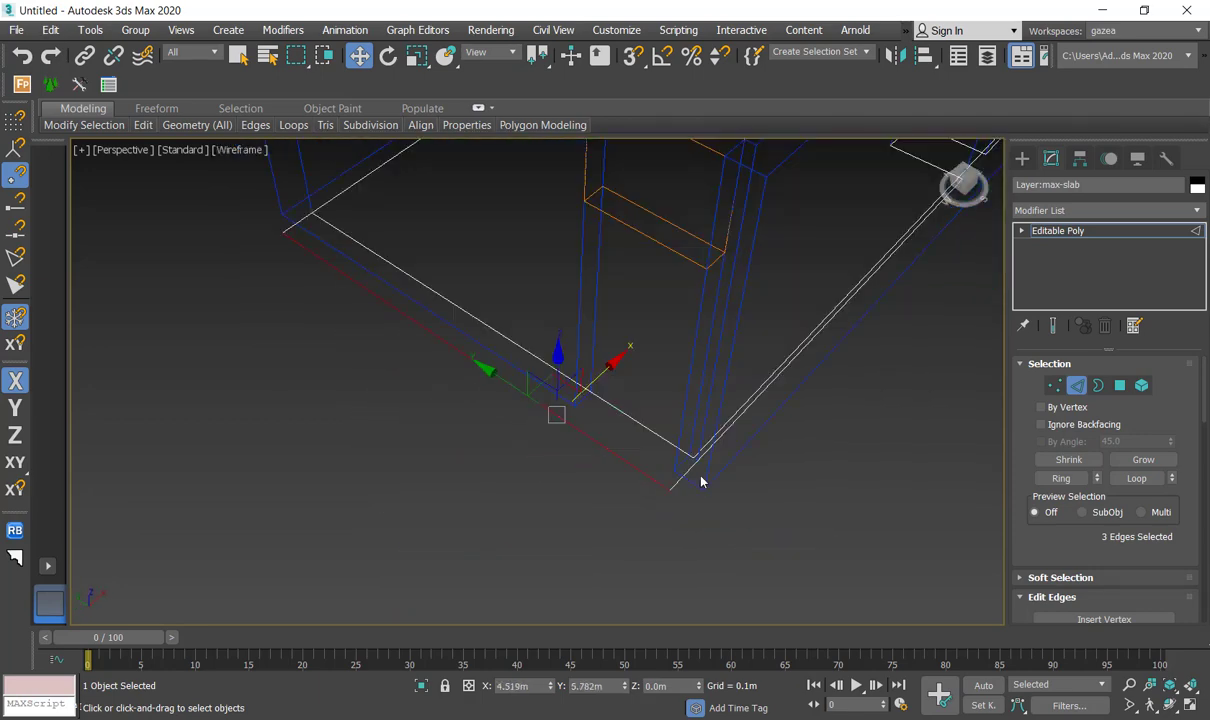
scroll(701, 478, up, 2)
scroll(701, 478, down, 2)
click(690, 470)
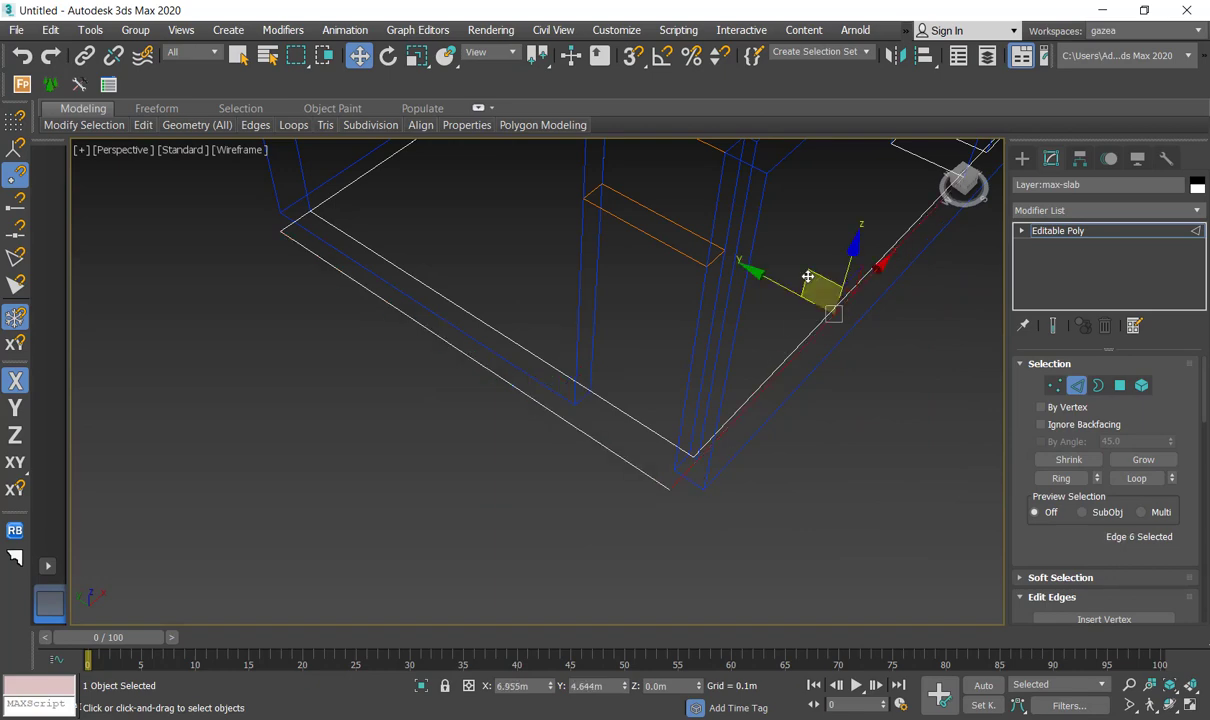
drag(796, 294, 830, 327)
key(F3)
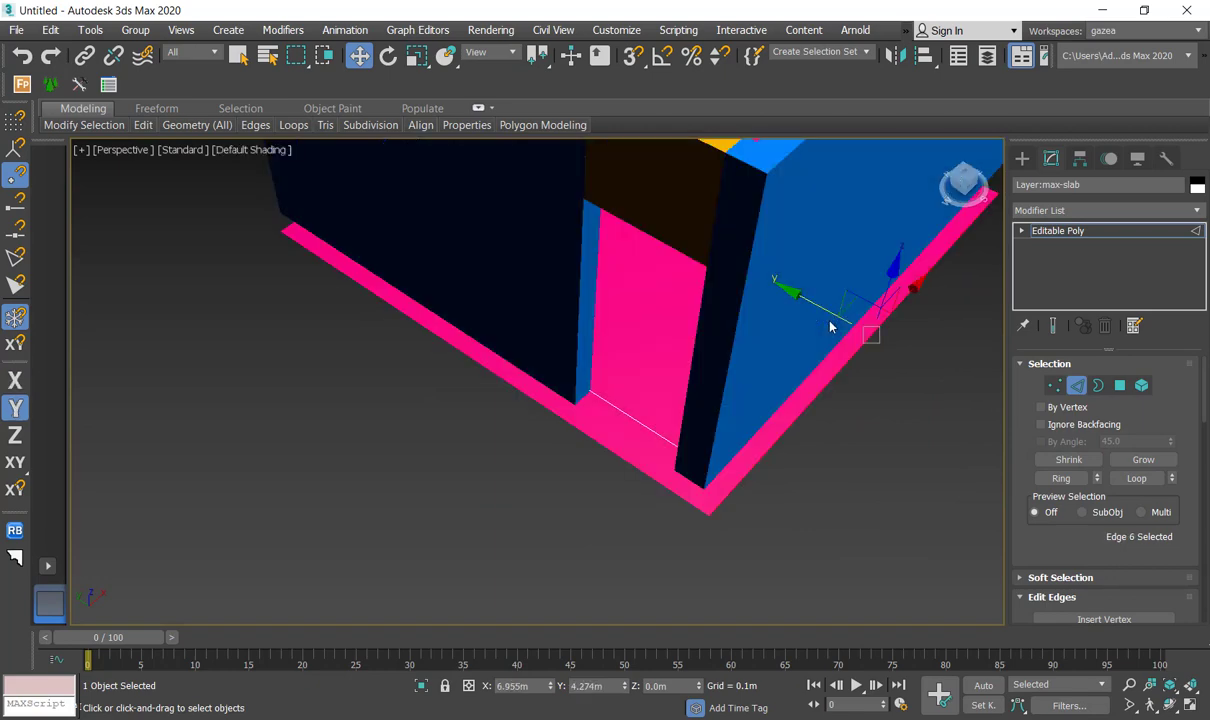
alt+middle_drag(821, 340, 706, 503)
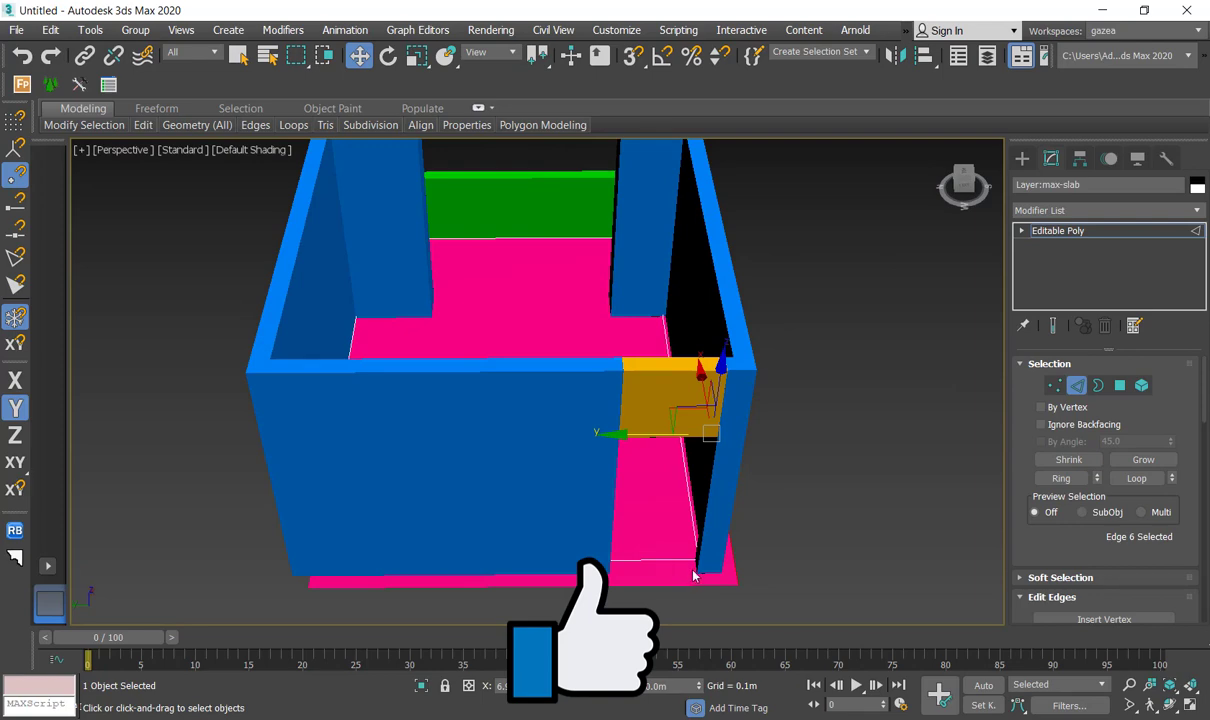
Step: Leave edge editing and raise the max-celing outline to the wall tops, at a Z position of about 3.03 m
click(1022, 158)
alt+middle_drag(575, 408, 602, 444)
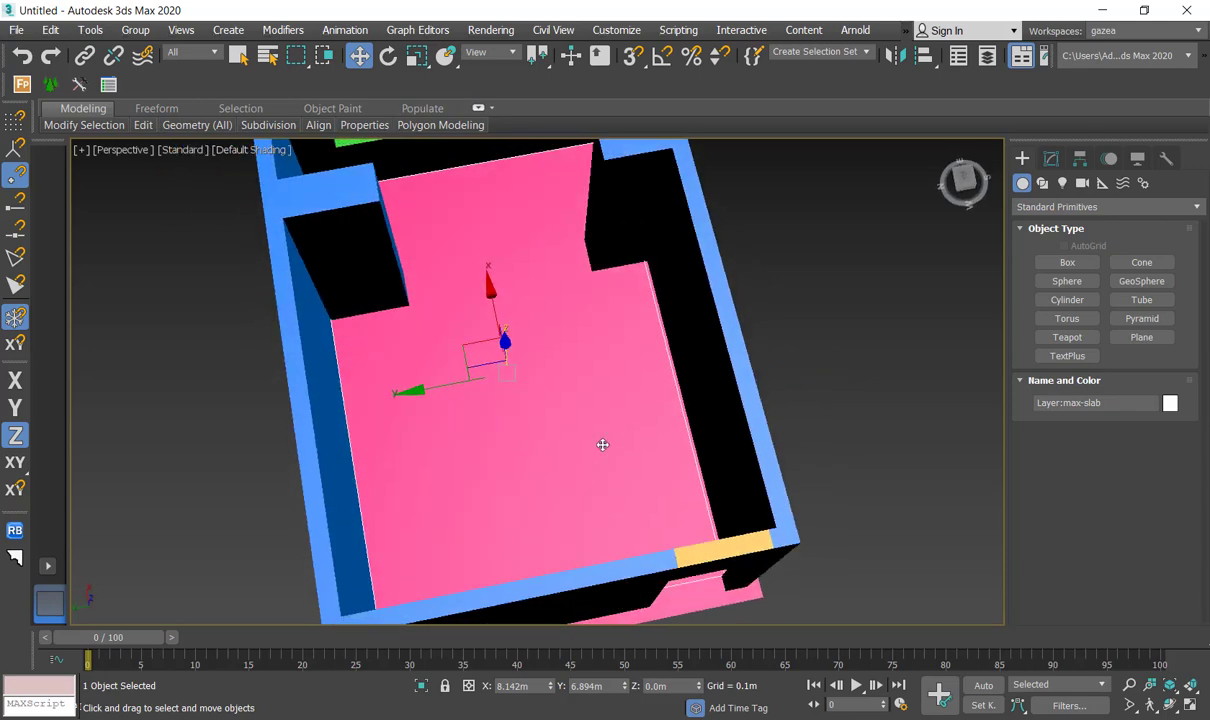
click(663, 350)
alt+middle_drag(551, 373, 505, 297)
drag(498, 290, 541, 84)
alt+middle_drag(556, 345, 655, 516)
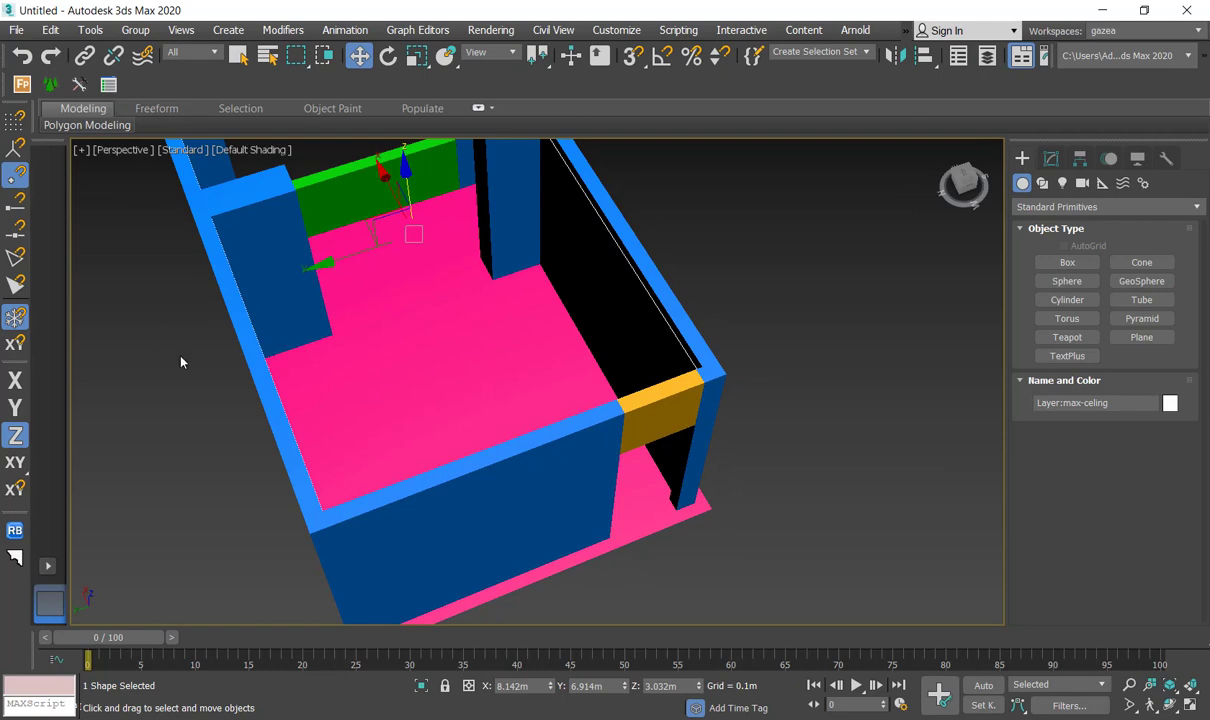
mouse_move(462, 374)
alt+middle_down()
mouse_move(450, 358)
mouse_move(380, 376)
mouse_move(453, 374)
alt+middle_up()
Step: Apply the FloorGenerator modifier to the max-slab floor
click(390, 370)
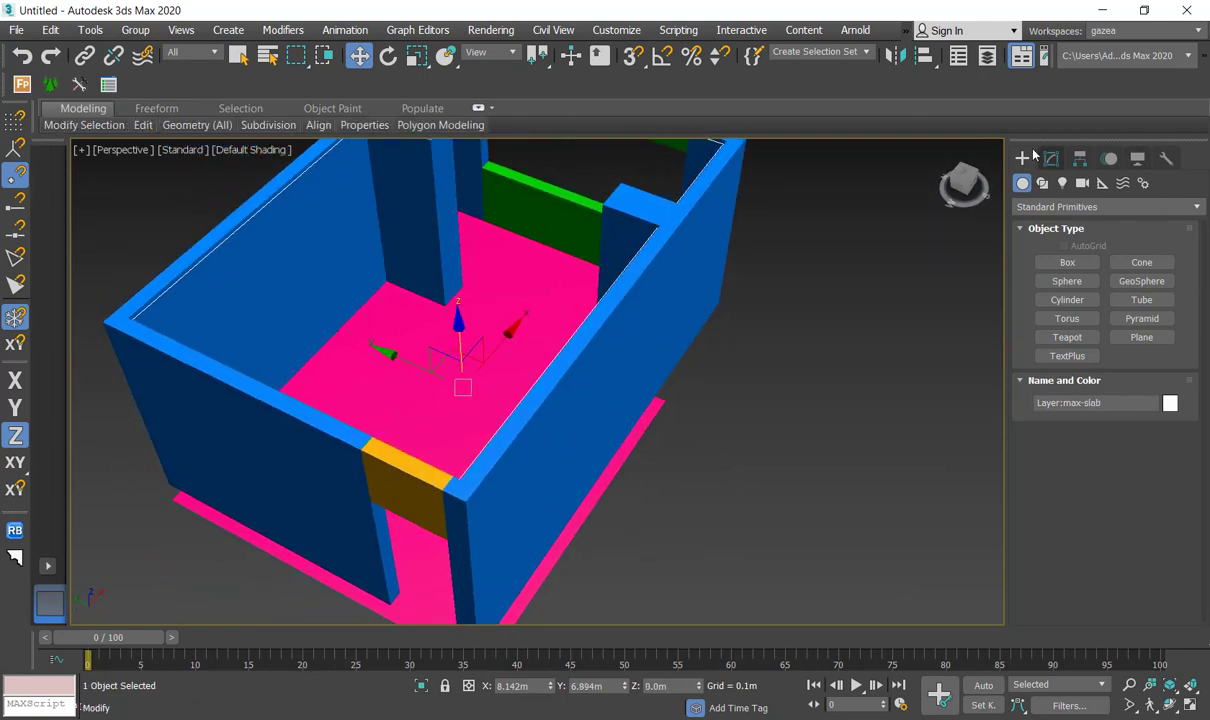
click(1051, 158)
click(1071, 210)
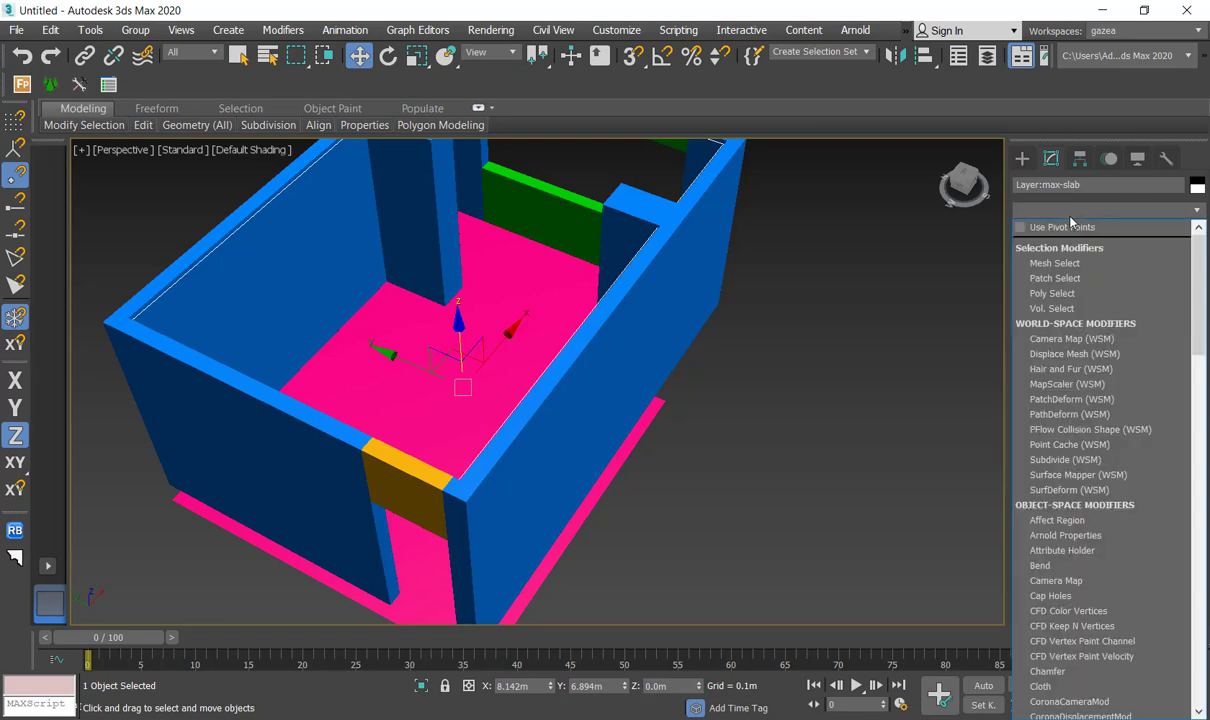
scroll(1075, 297, down, 20)
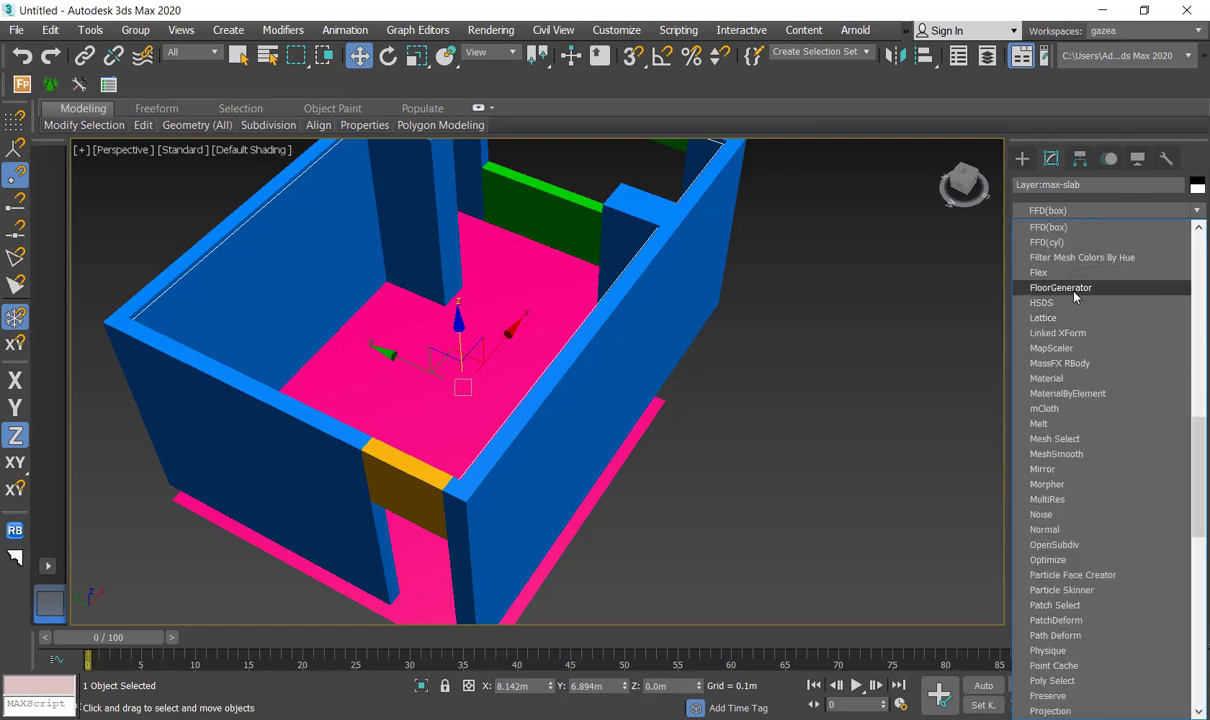
click(1074, 290)
Step: Set the floor boards' maximum length to 1 m and maximum width to 0.2 m
click(1140, 456)
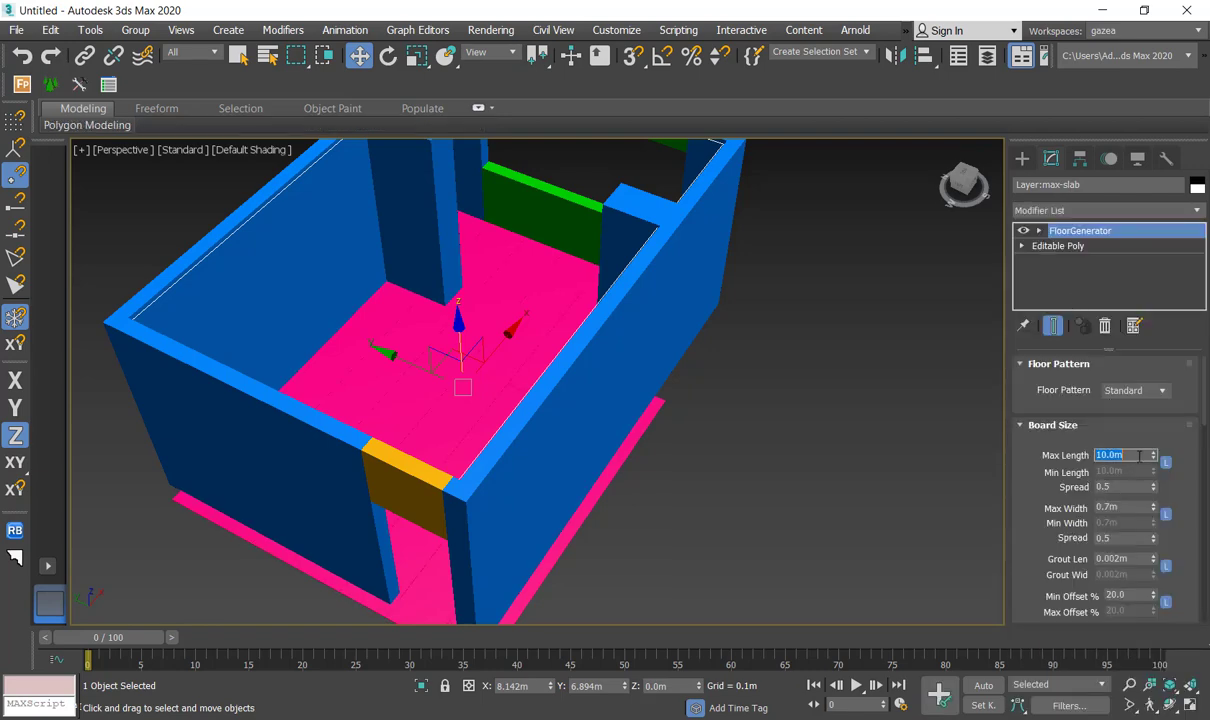
text(1)
key(Return)
click(1128, 507)
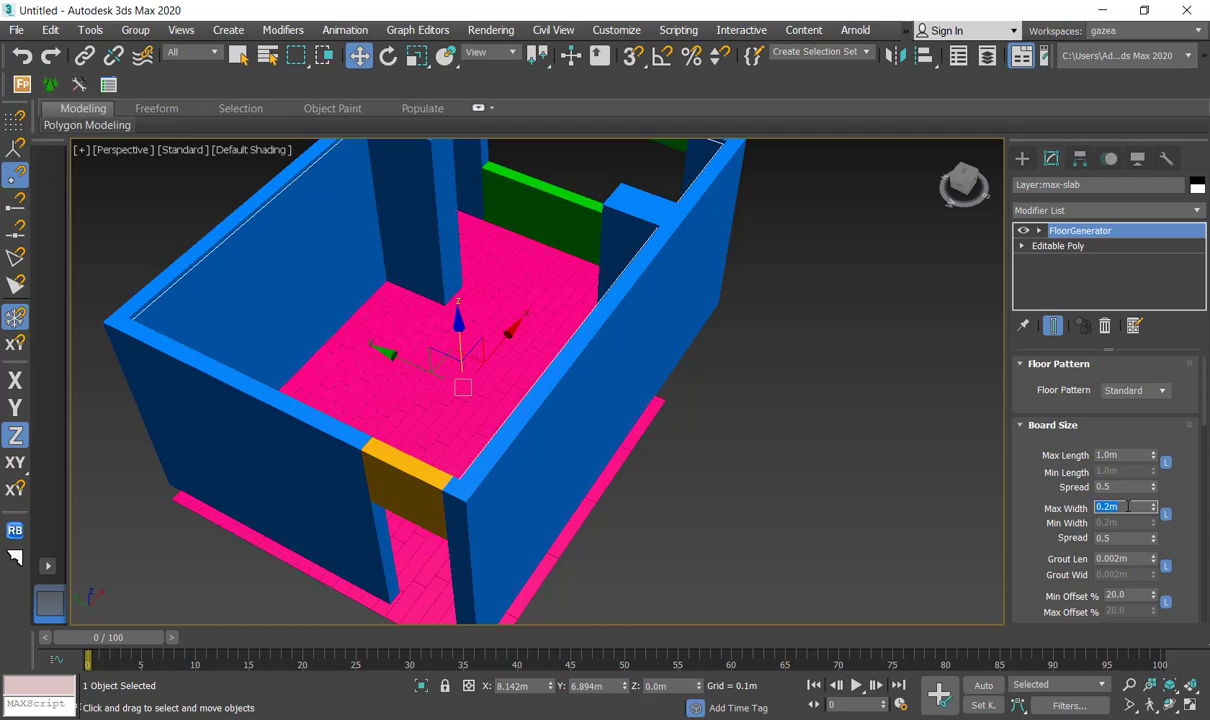
Step: Turn off the boards' bevel, reduce the grout length to 0 m and show edged faces
scroll(437, 451, up, 15)
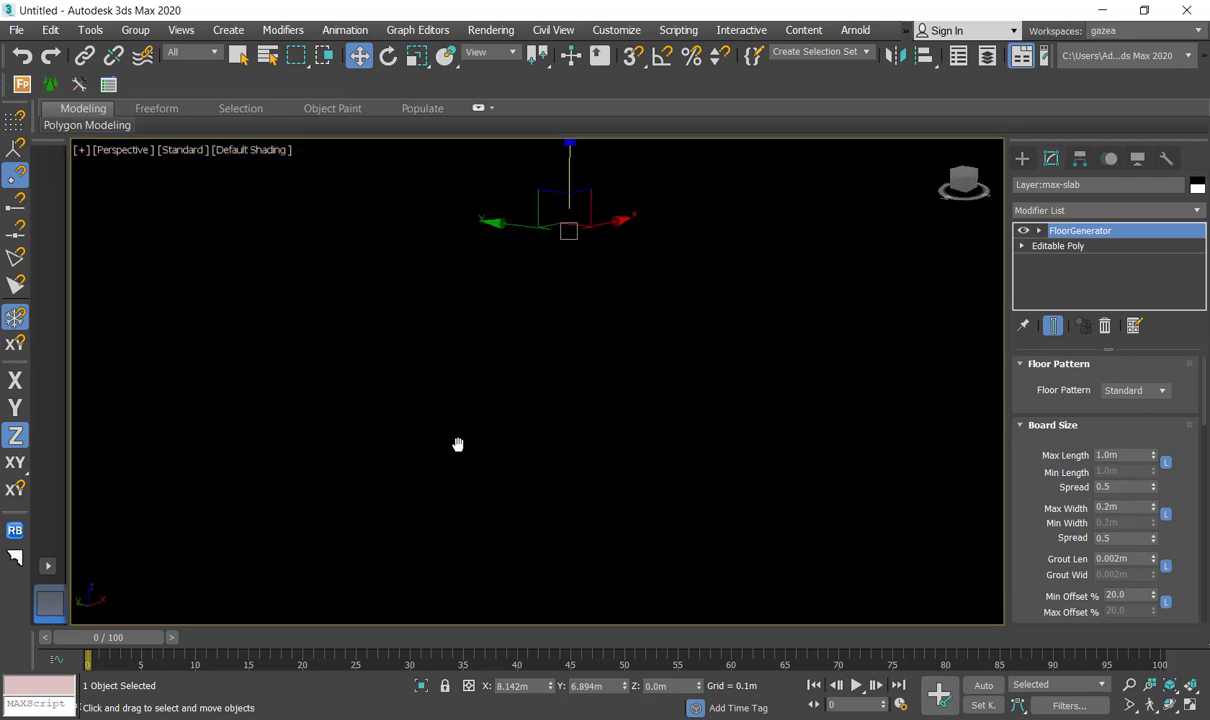
middle_drag(457, 444, 532, 432)
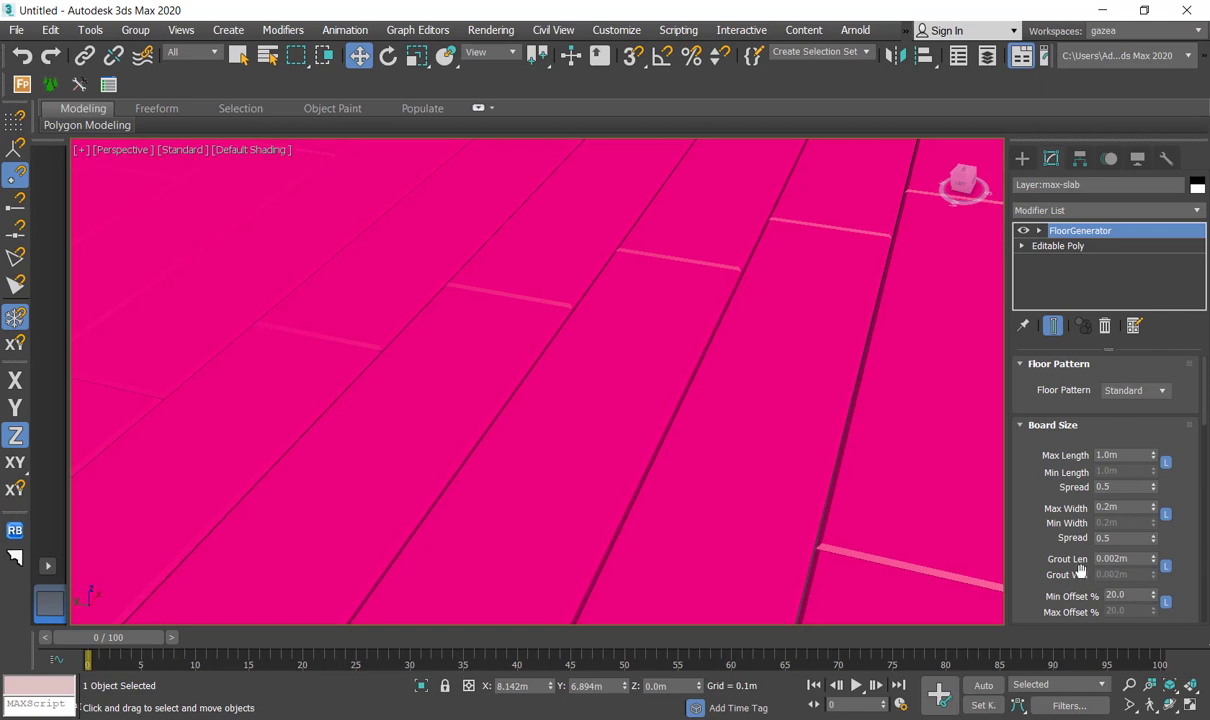
scroll(1065, 515, down, 2)
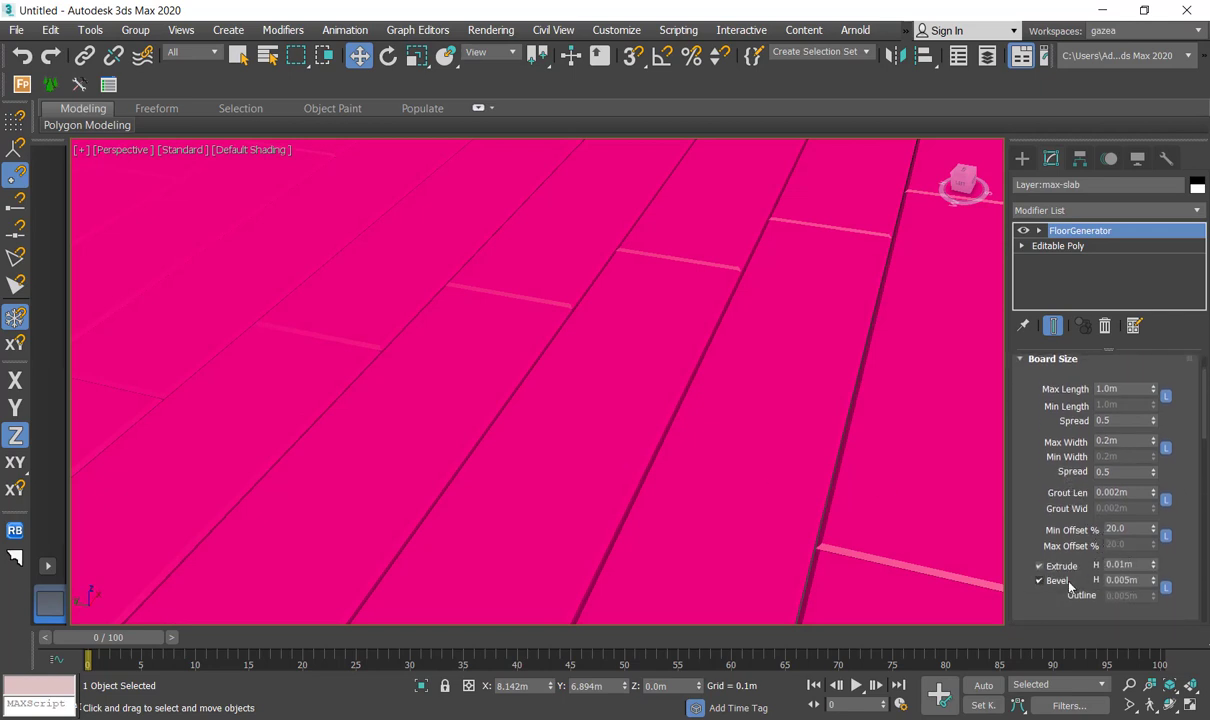
click(1039, 580)
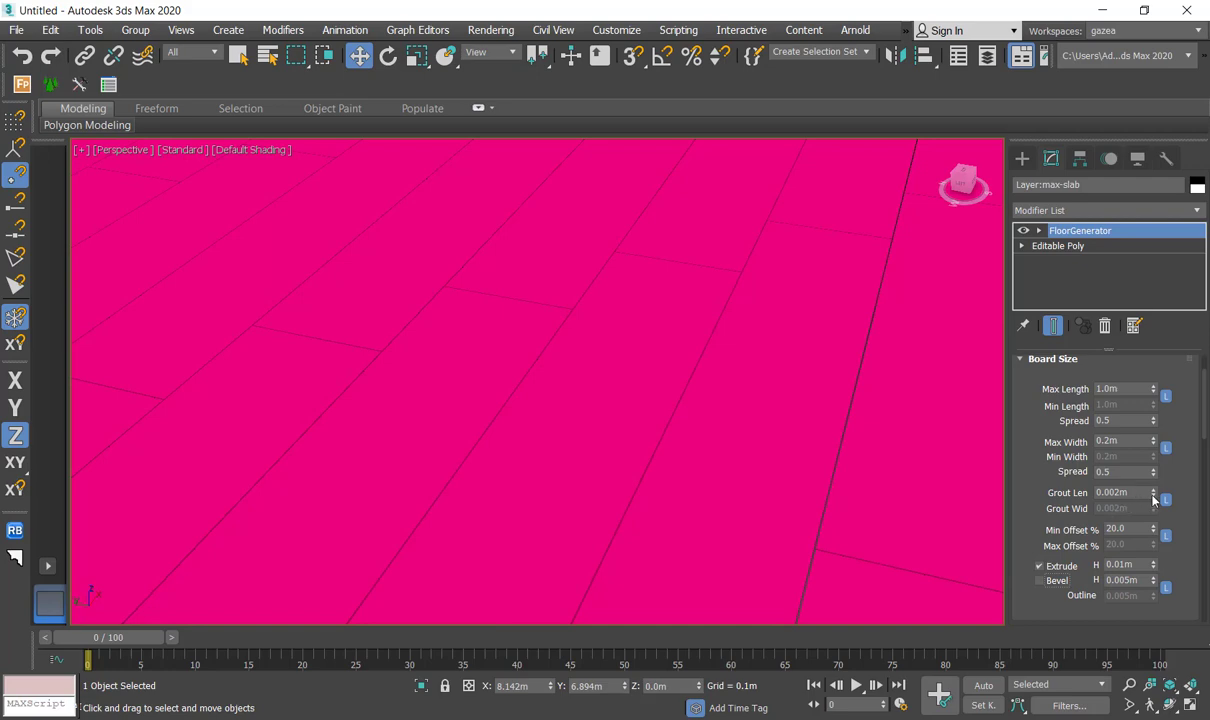
drag(1154, 497, 1155, 531)
key(F4)
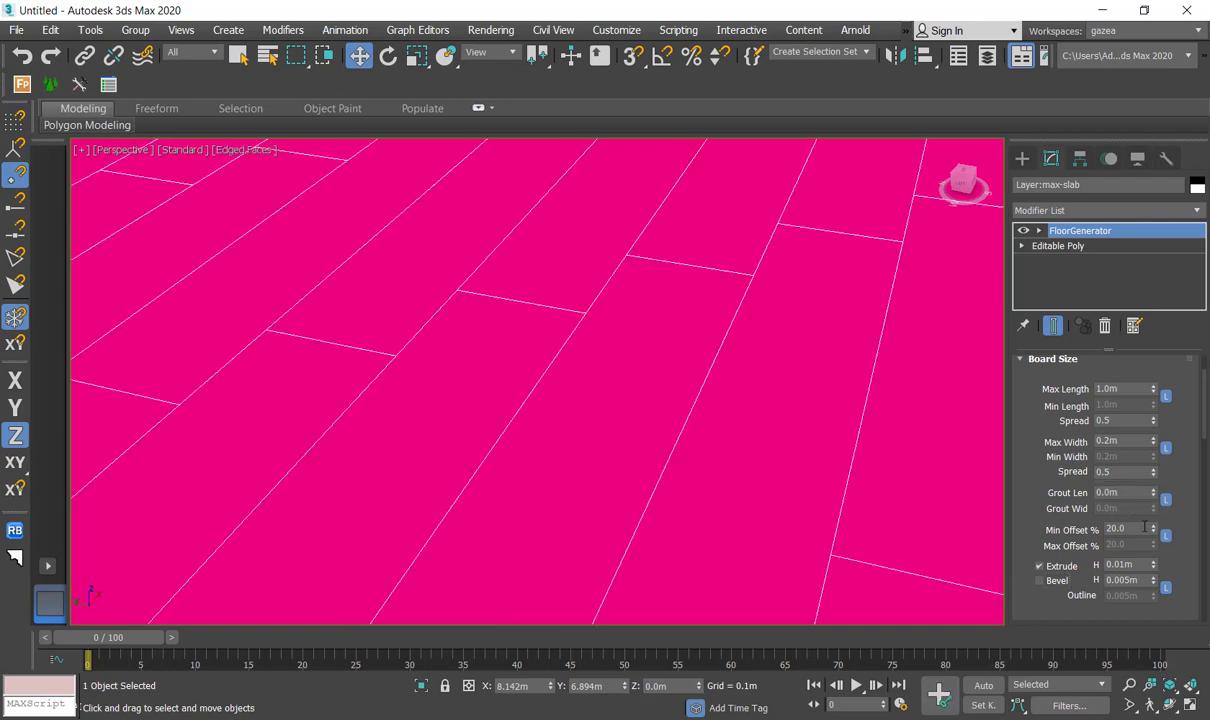
Step: Set the floor boards' maximum tilt to 0.194
alt+middle_drag(766, 382, 775, 467)
scroll(753, 421, down, 2)
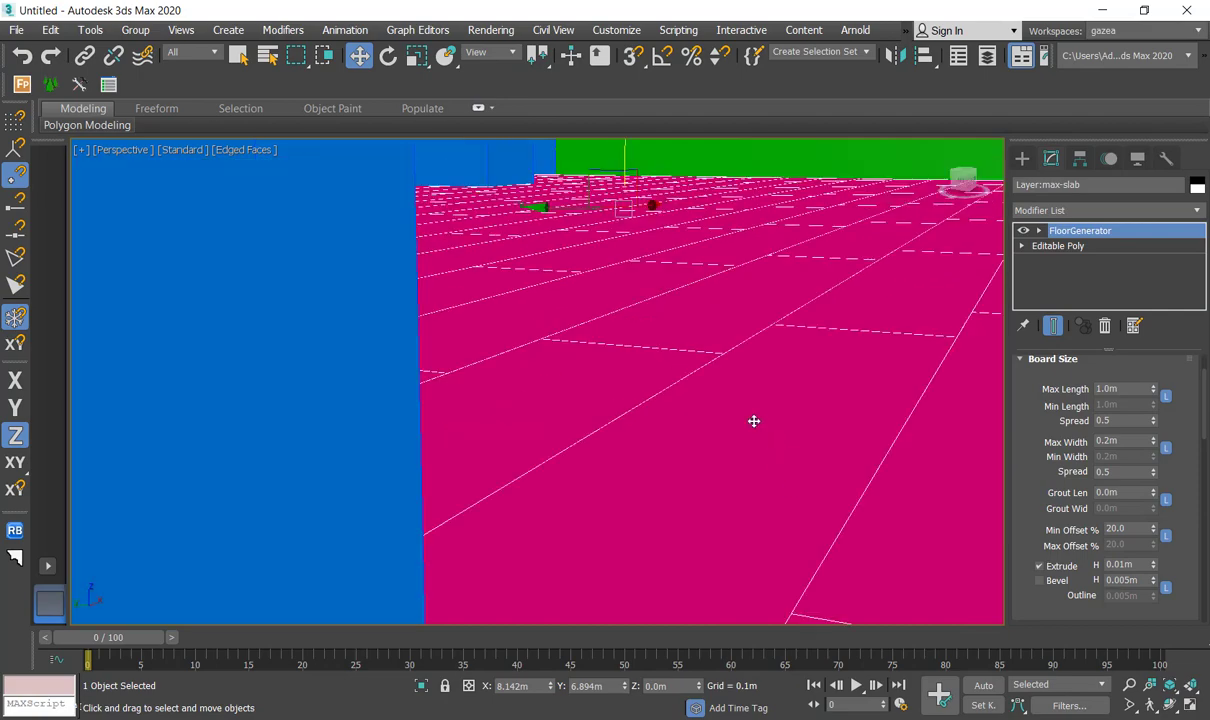
middle_drag(753, 421, 752, 489)
scroll(753, 470, down, 2)
middle_drag(741, 442, 722, 458)
scroll(729, 472, up, 1)
scroll(1027, 507, down, 8)
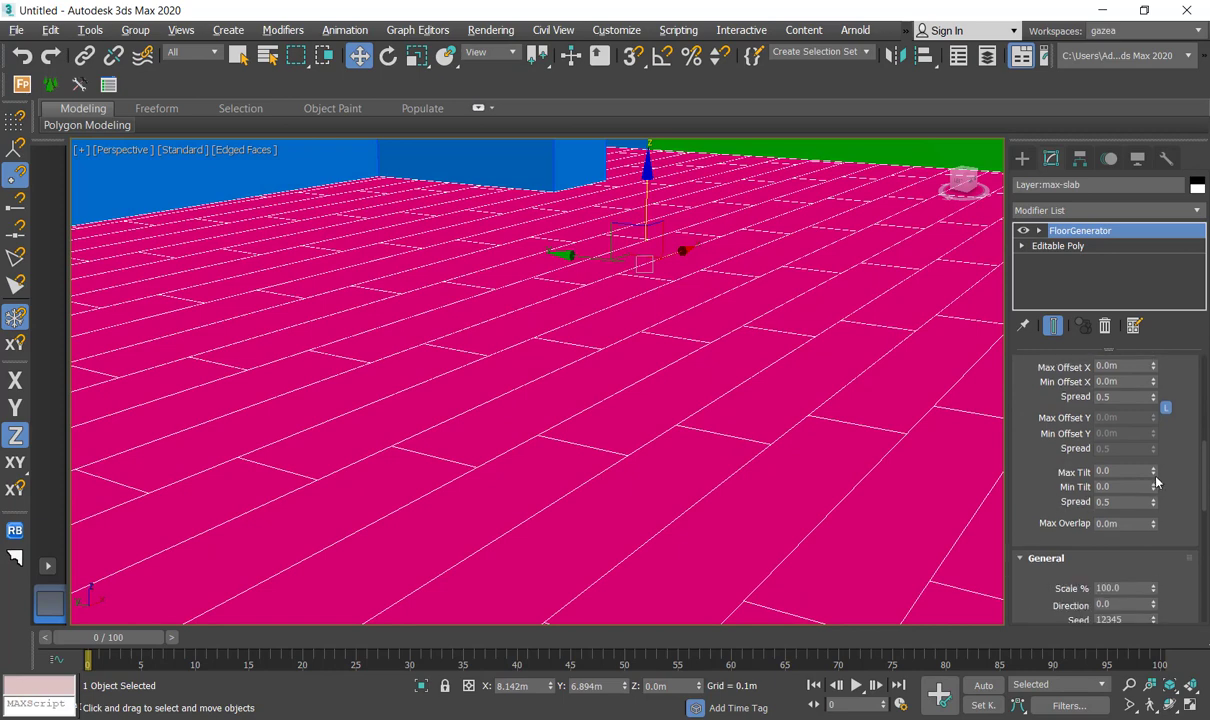
drag(1155, 474, 1155, 459)
mouse_move(637, 424)
alt+middle_down()
mouse_move(635, 410)
mouse_move(651, 413)
mouse_move(714, 366)
alt+middle_up()
key(F4)
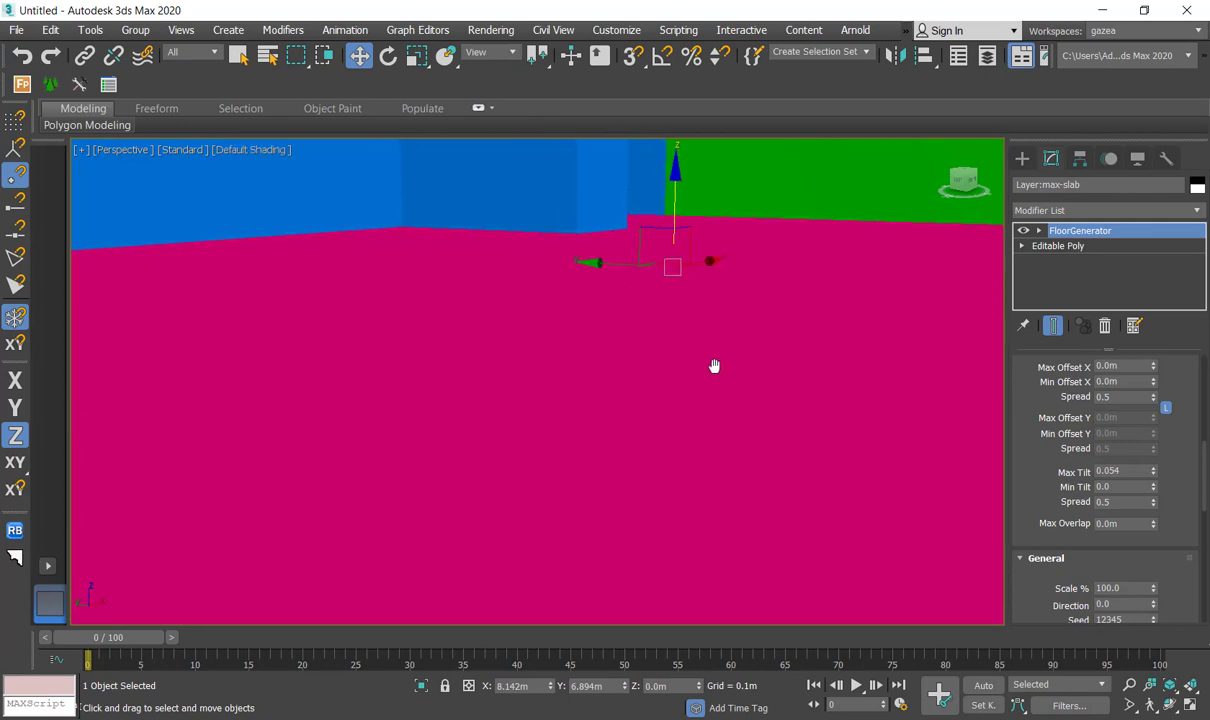
drag(1155, 474, 1150, 460)
Step: Examine the generated board pattern across the room's floor, both up close and from above
alt+middle_drag(947, 436, 665, 400)
scroll(679, 500, down, 6)
scroll(640, 462, up, 3)
scroll(665, 400, down, 3)
middle_drag(665, 400, 637, 382)
scroll(670, 440, up, 4)
scroll(622, 380, down, 4)
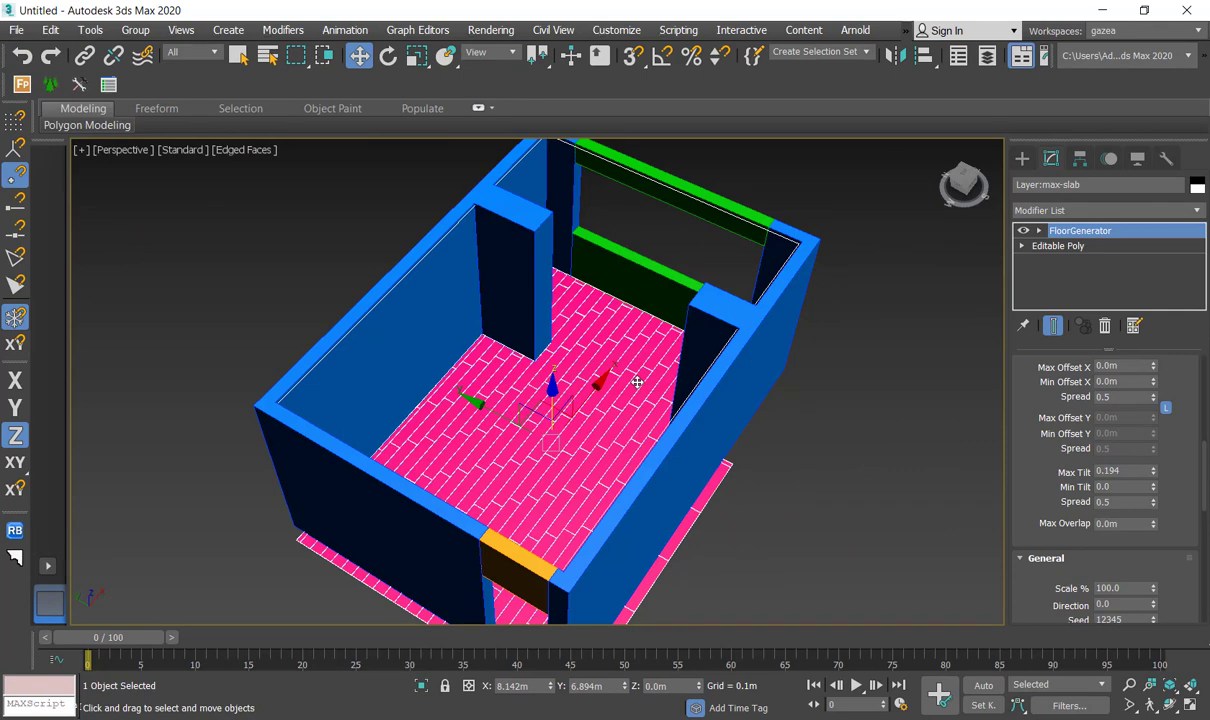
scroll(637, 382, up, 3)
scroll(637, 382, down, 3)
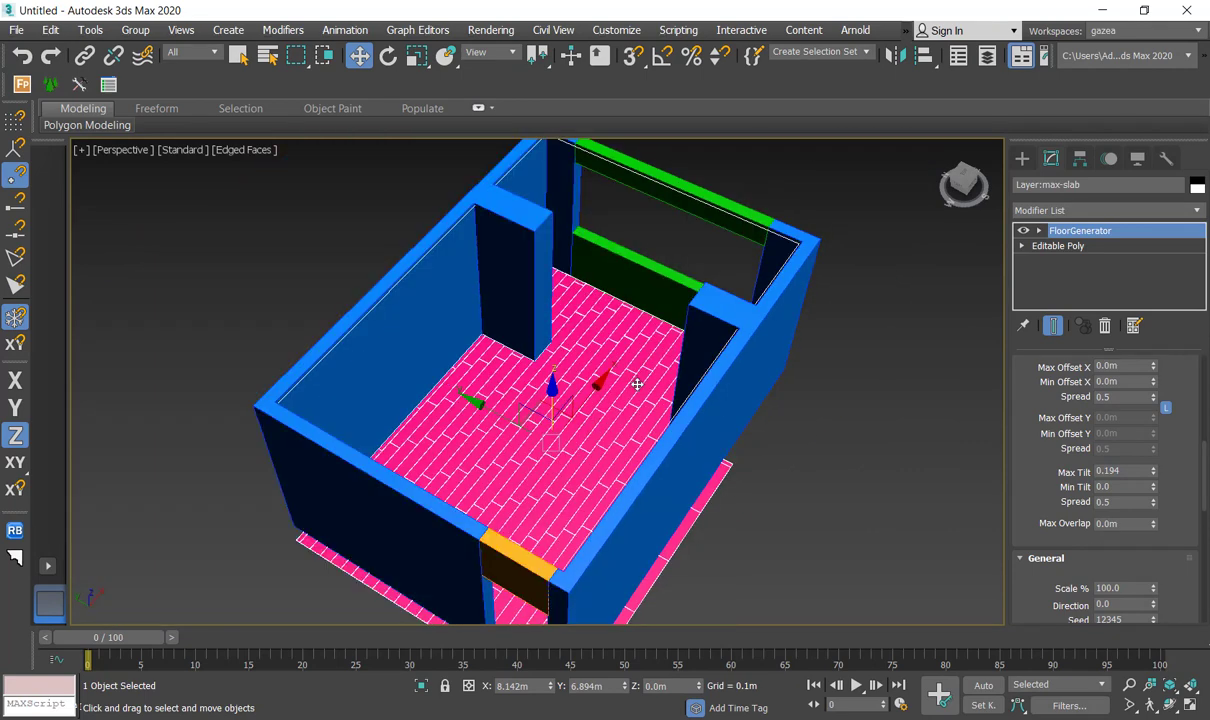